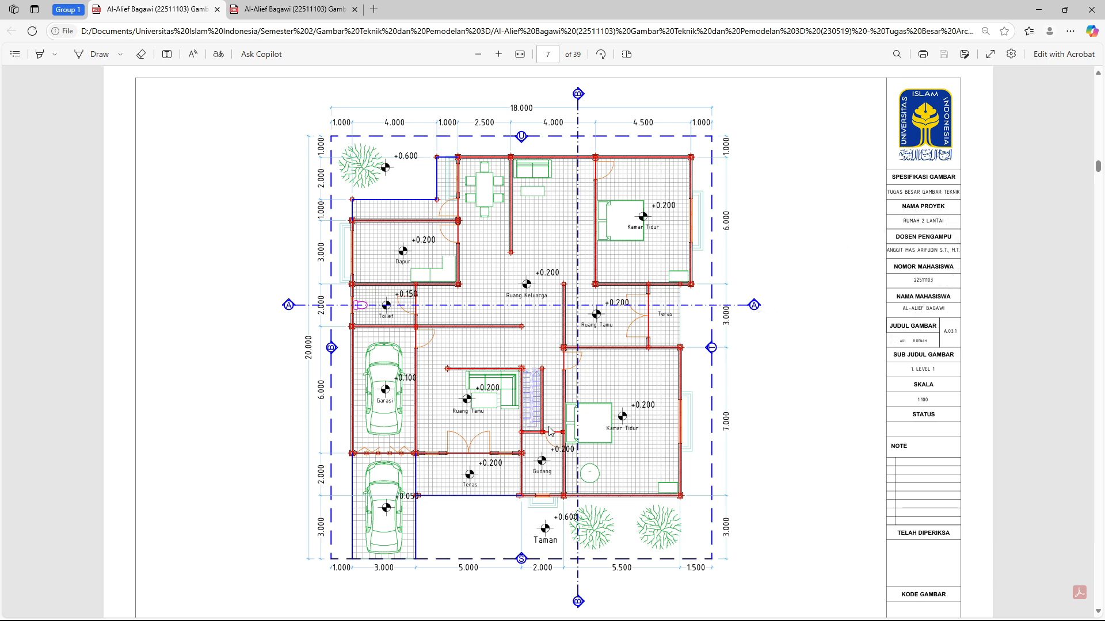
Examine the Level 1 floor plan and the Denah Lantai 1 plan on page 4 of the other PDF
scroll(516, 467, down, 3)
scroll(516, 468, up, 2)
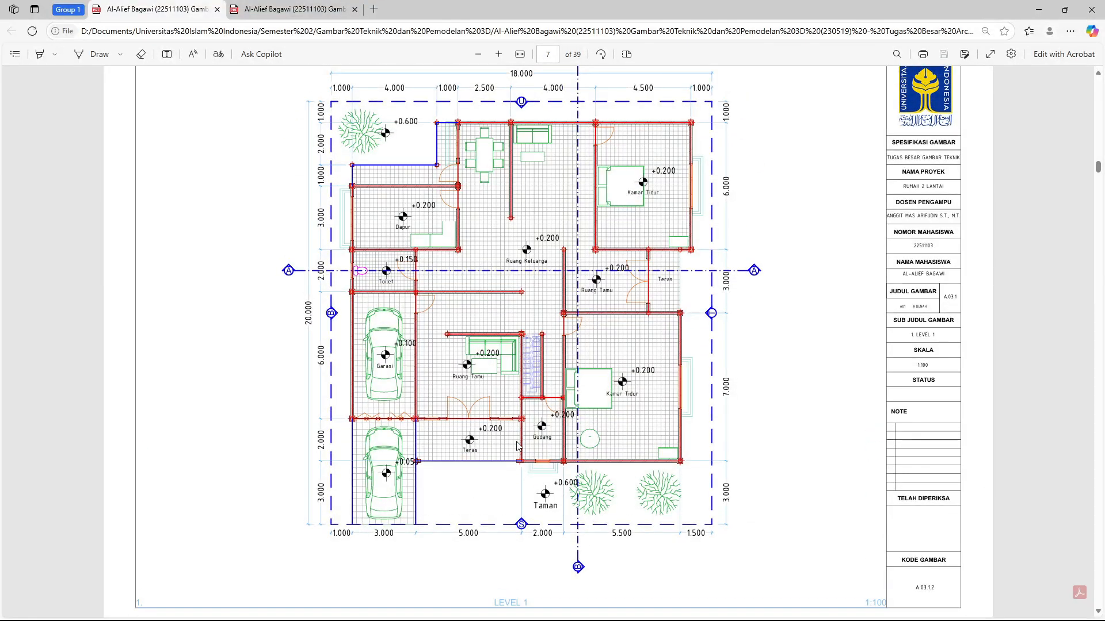
ctrl+scroll(545, 297, up, 1)
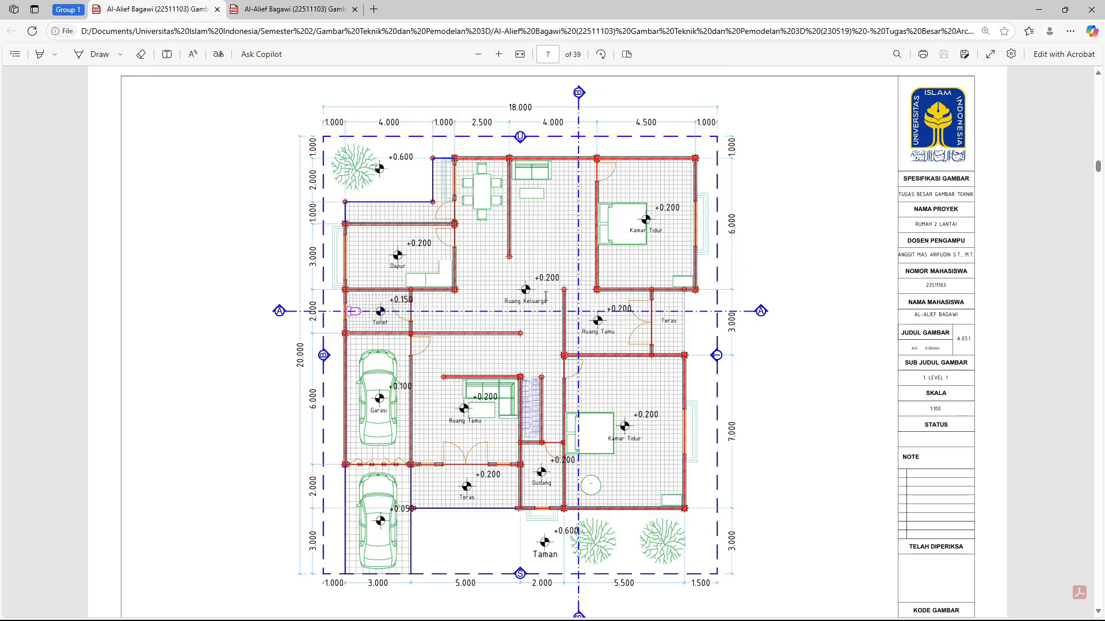
click(138, 55)
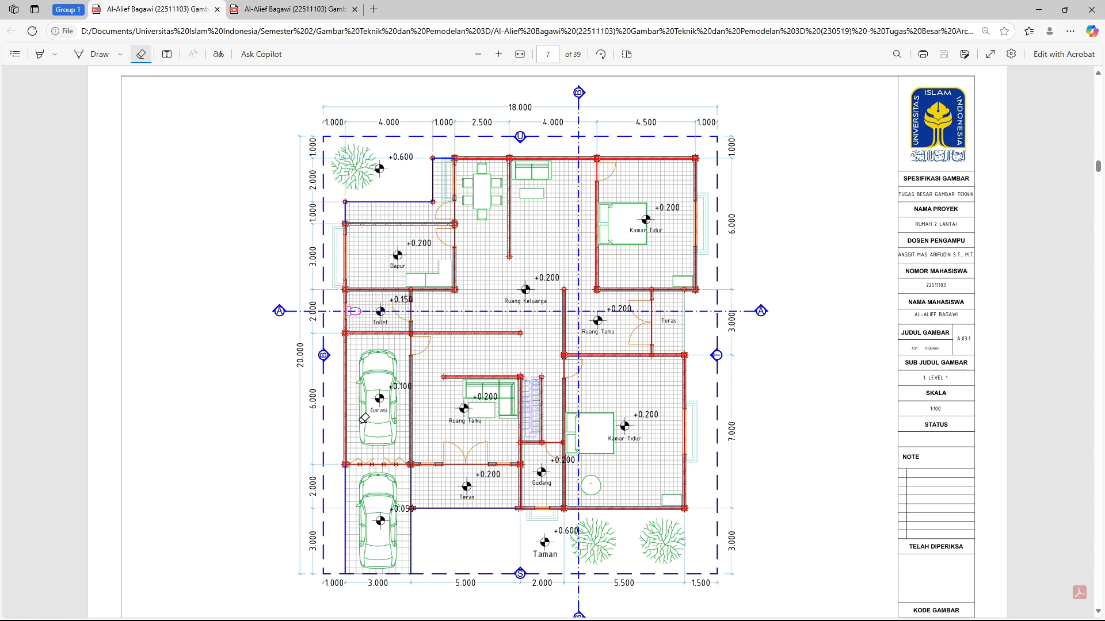
key(ctrl+Tab)
scroll(521, 441, up, 20)
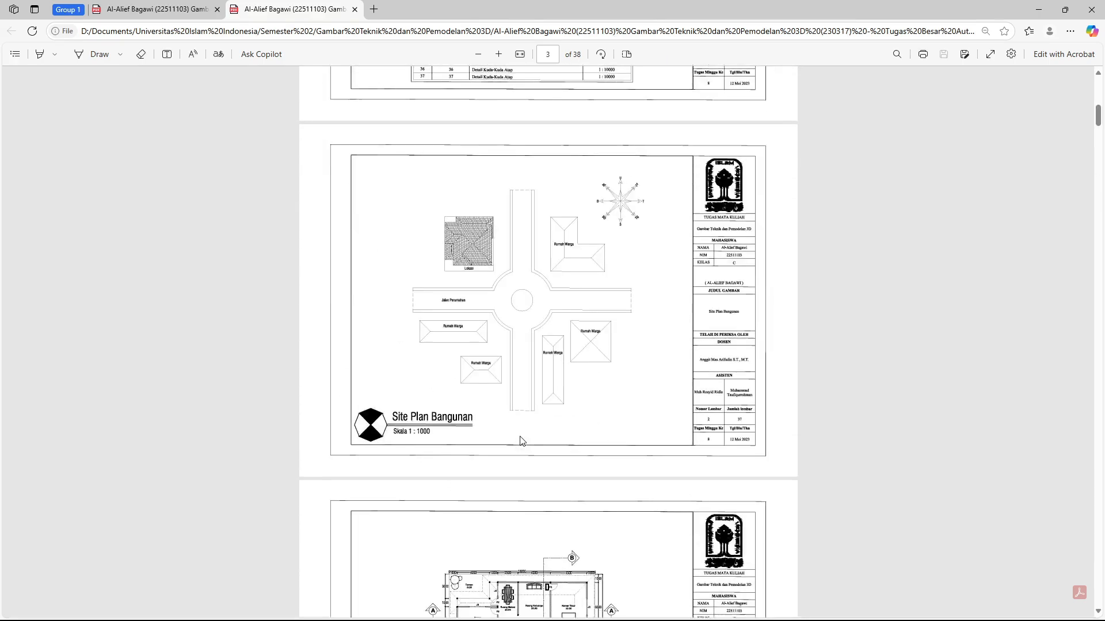
ctrl+scroll(520, 299, up, 5)
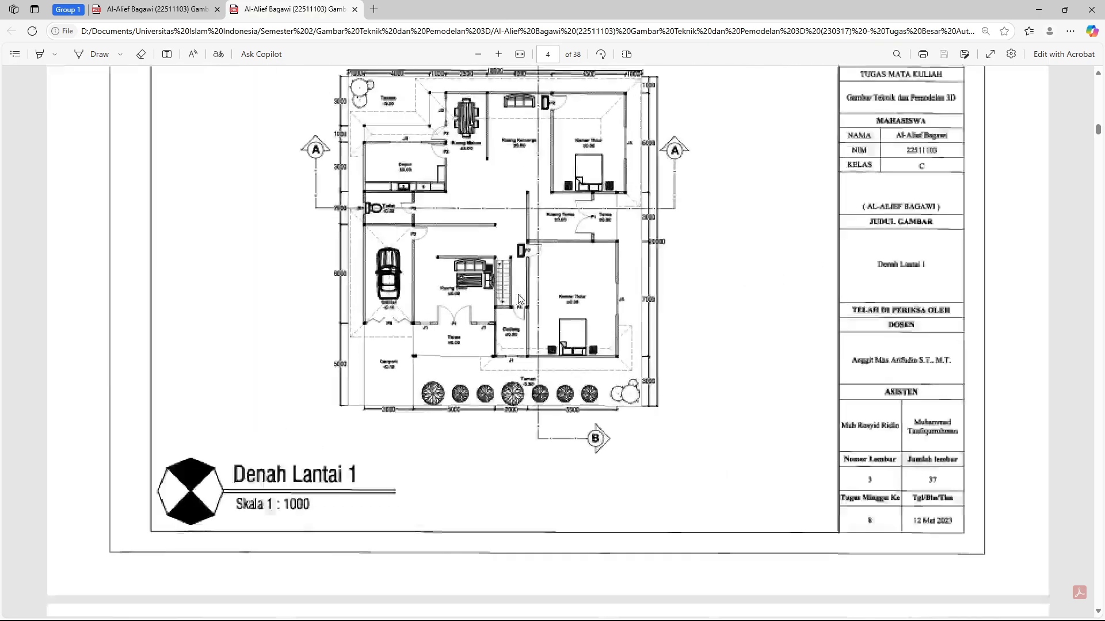
scroll(520, 299, left, 3)
scroll(519, 299, up, 2)
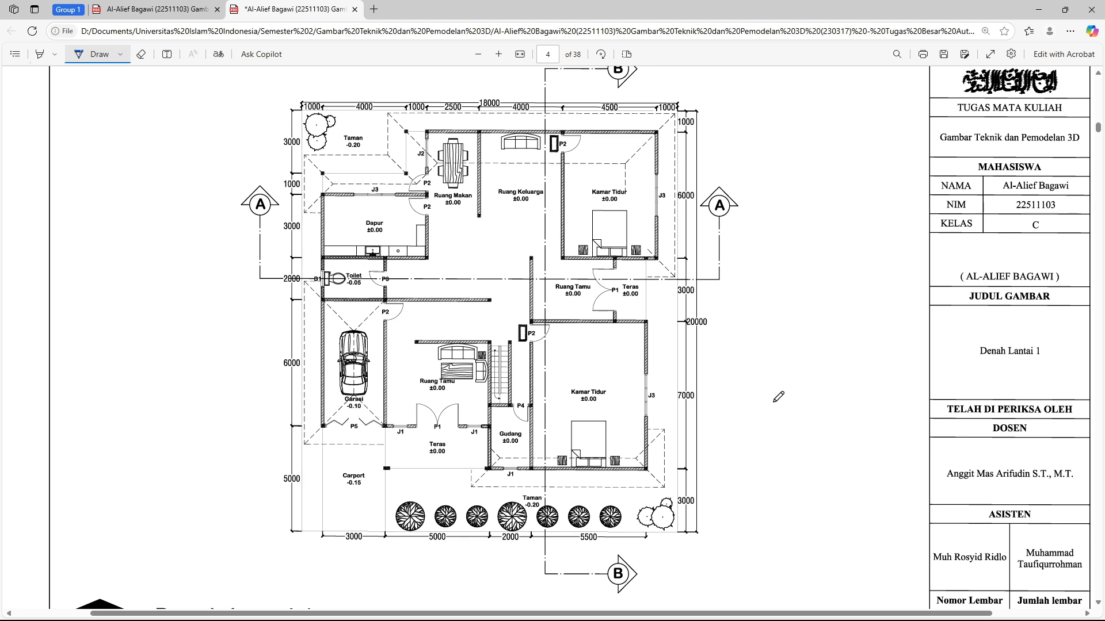
Draw a cross beside the plan and circle the horizontal walls around Gudang, the Ruang Tamu areas and both Kamar Tidur rooms
mouse_move(774, 402)
mouse_down()
mouse_move(774, 427)
mouse_move(800, 420)
mouse_up()
mouse_move(502, 459)
mouse_down()
mouse_move(488, 459)
mouse_move(556, 476)
mouse_move(656, 476)
mouse_move(498, 457)
mouse_up()
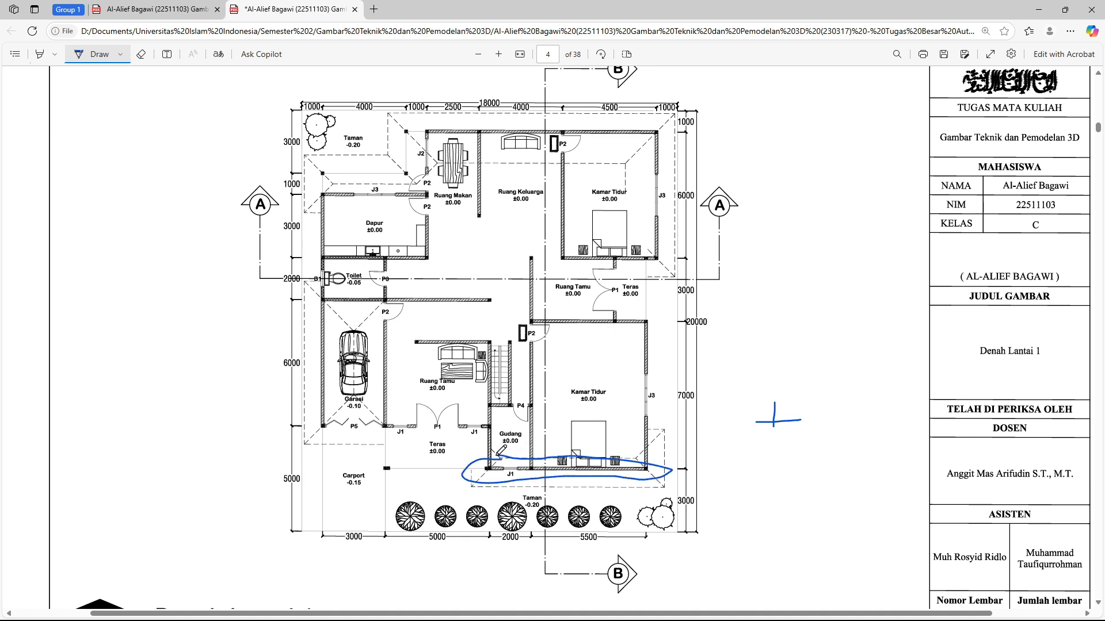
mouse_move(484, 419)
mouse_down()
mouse_move(433, 429)
mouse_move(493, 426)
mouse_move(476, 404)
mouse_move(541, 403)
mouse_move(510, 399)
mouse_up()
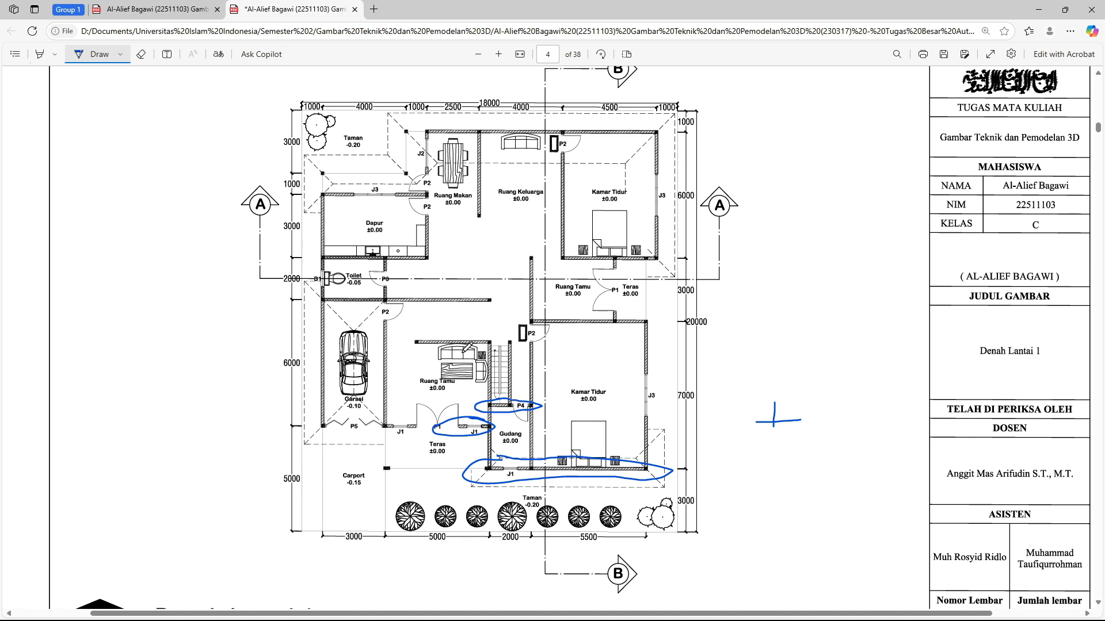
mouse_move(419, 334)
mouse_down()
mouse_move(403, 352)
mouse_move(504, 346)
mouse_move(417, 337)
mouse_up()
mouse_move(536, 313)
mouse_down()
mouse_move(525, 325)
mouse_move(650, 320)
mouse_move(418, 296)
mouse_move(498, 298)
mouse_move(470, 290)
mouse_up()
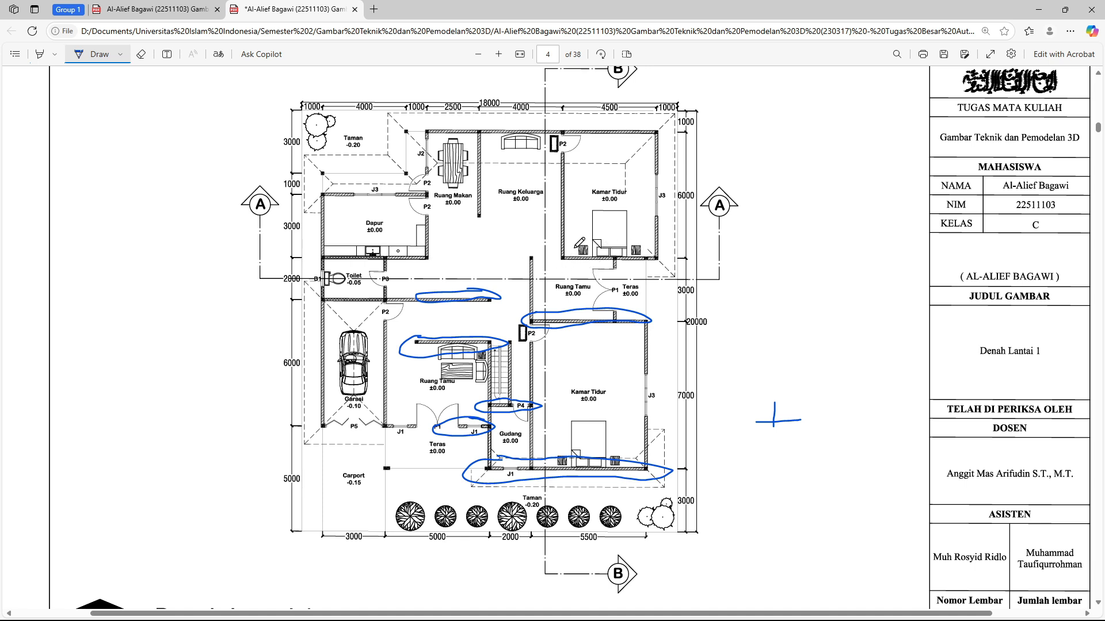
mouse_move(569, 248)
mouse_down()
mouse_move(561, 266)
mouse_move(666, 262)
mouse_move(570, 250)
mouse_up()
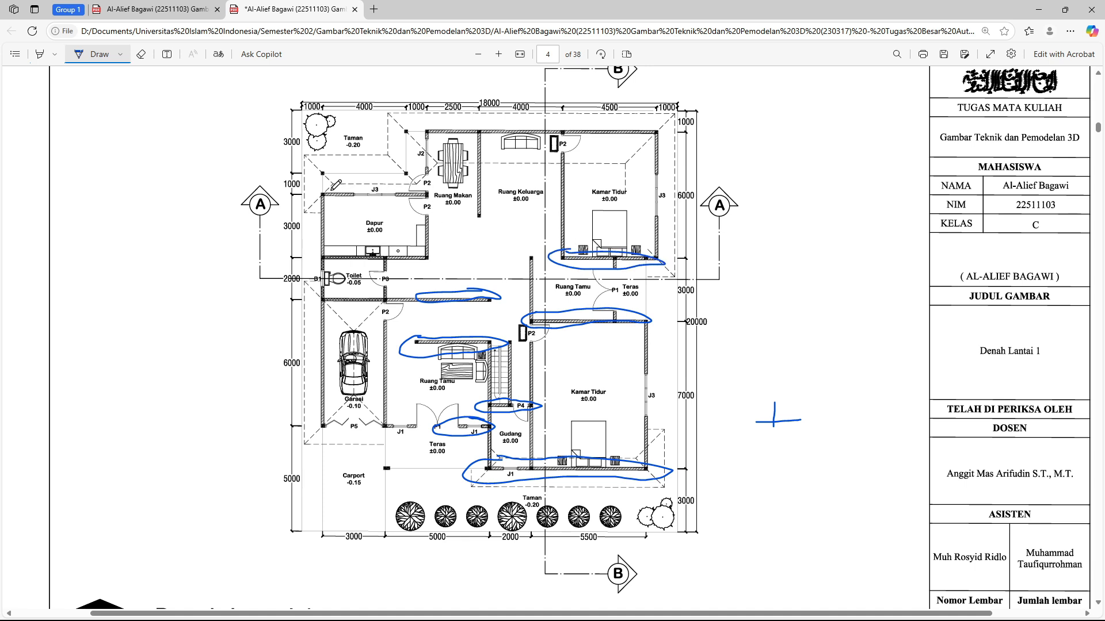
Circle Dapur's upper wall and the column line above it, and mark the start of the upper wall at Ruang Makan
mouse_move(326, 189)
mouse_down()
mouse_move(369, 203)
mouse_move(443, 192)
mouse_move(324, 185)
mouse_up()
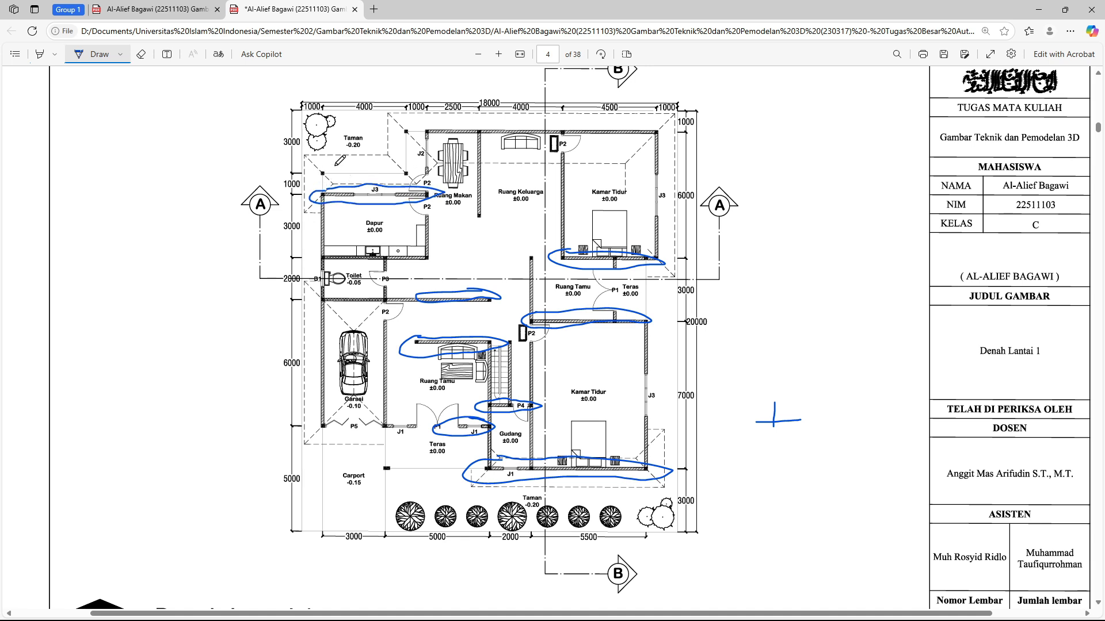
mouse_move(320, 170)
mouse_down()
mouse_move(326, 180)
mouse_move(426, 174)
mouse_move(320, 168)
mouse_up()
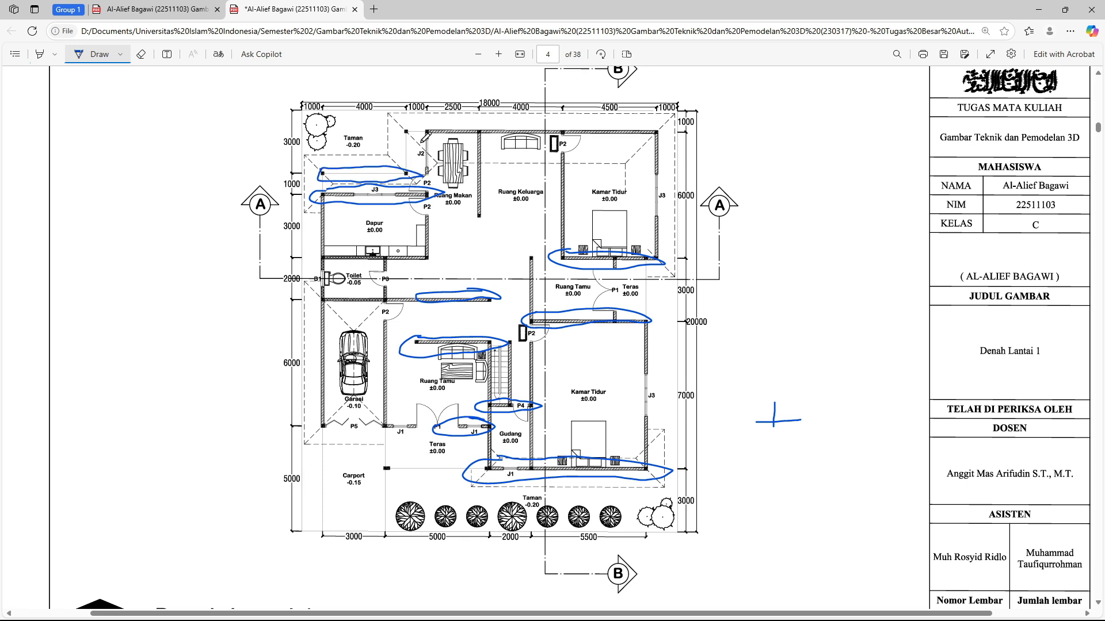
mouse_move(431, 123)
mouse_down()
mouse_move(420, 128)
mouse_move(494, 140)
mouse_up()
Circle the wall between Dapur and Toilet, and erase that mark with the eraser
mouse_move(350, 245)
mouse_down()
mouse_move(314, 262)
mouse_move(440, 260)
mouse_move(426, 252)
mouse_up()
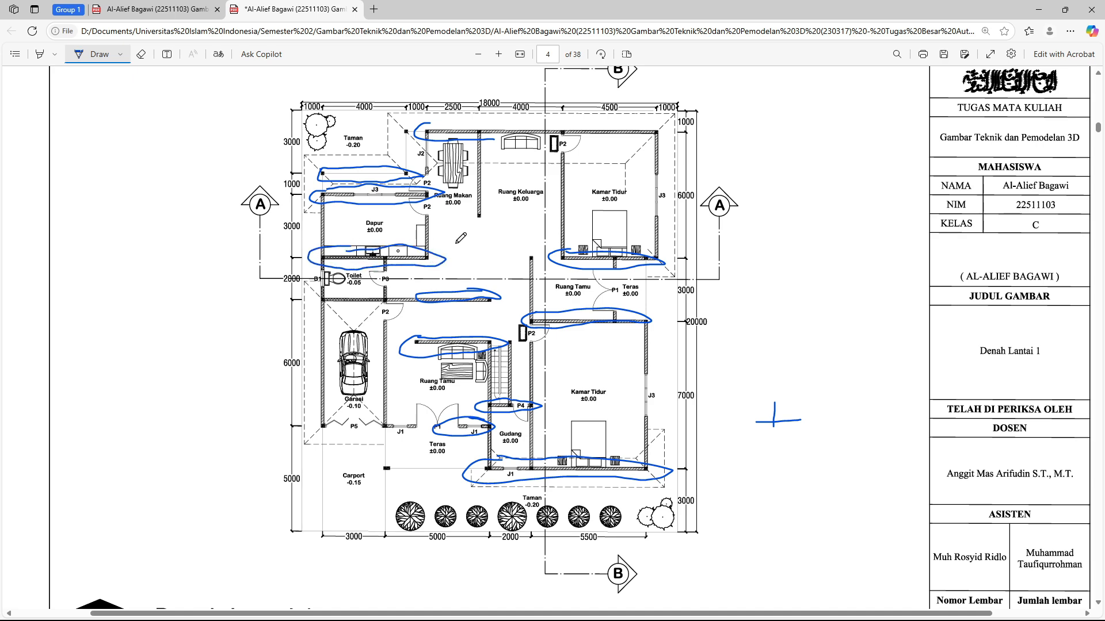
ctrl+scroll(454, 262, up, 2)
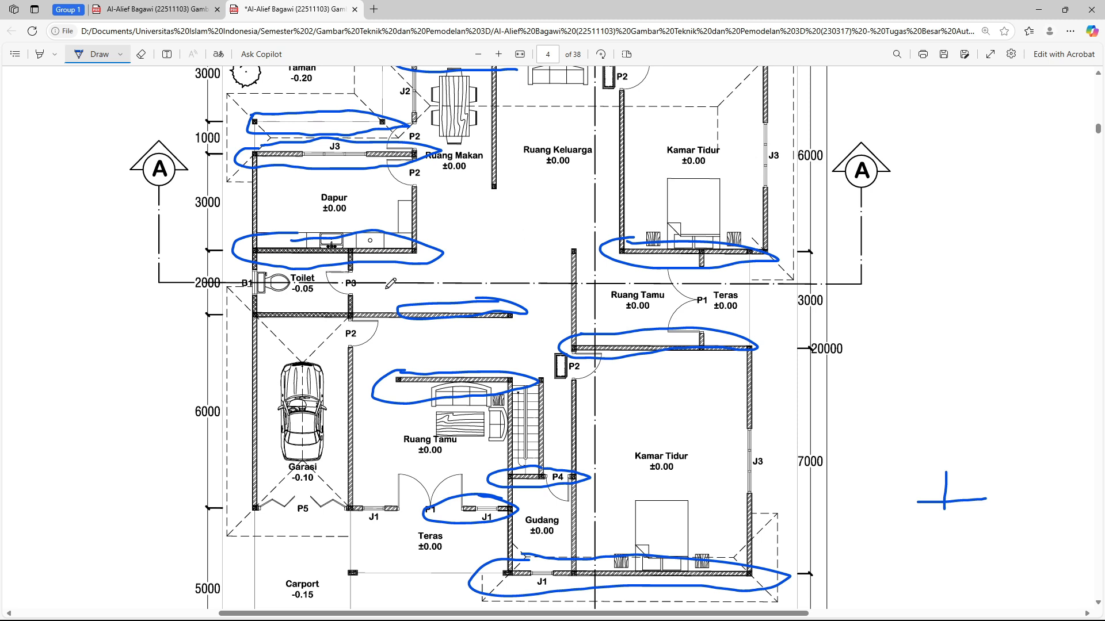
click(141, 54)
click(351, 235)
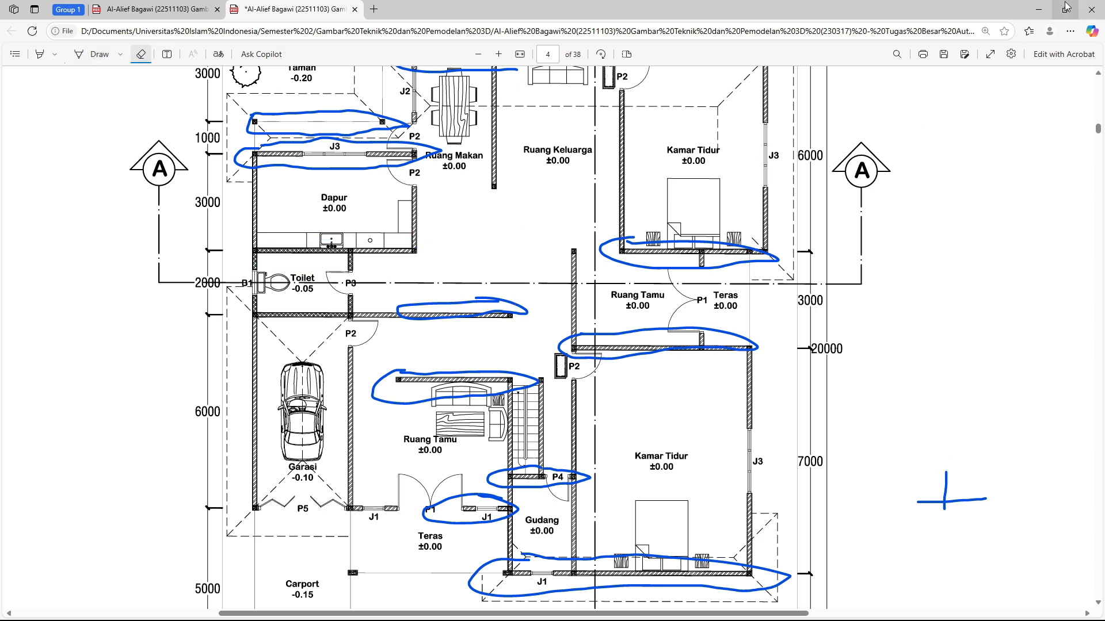
Switch to Revit and create a new project from the DefaultMetric.rte template in the English templates folder
key(alt+Tab)
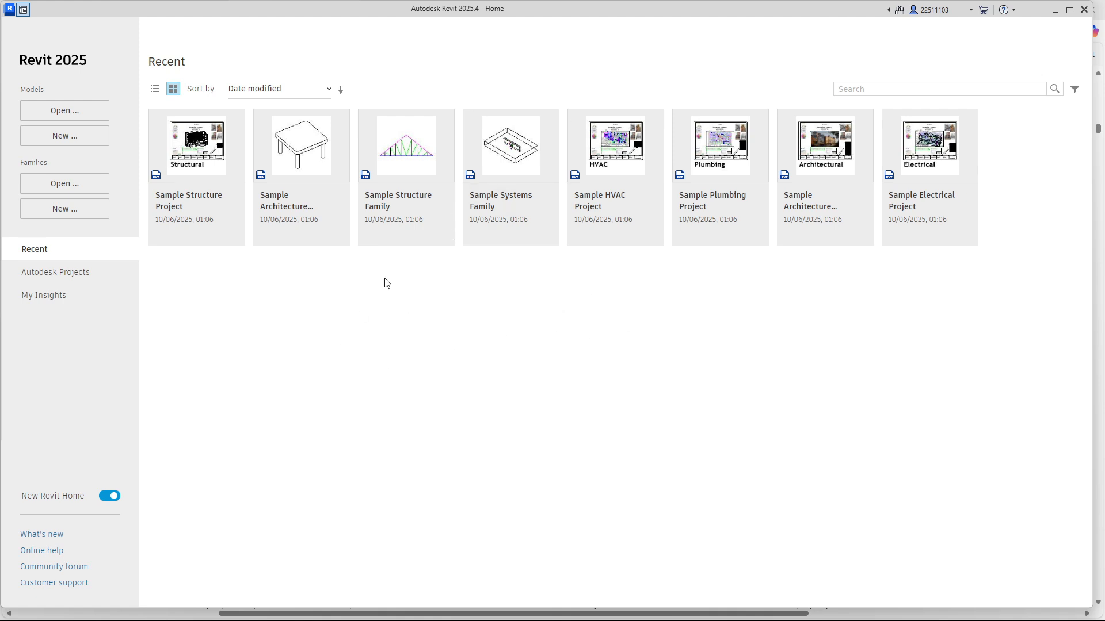
click(74, 142)
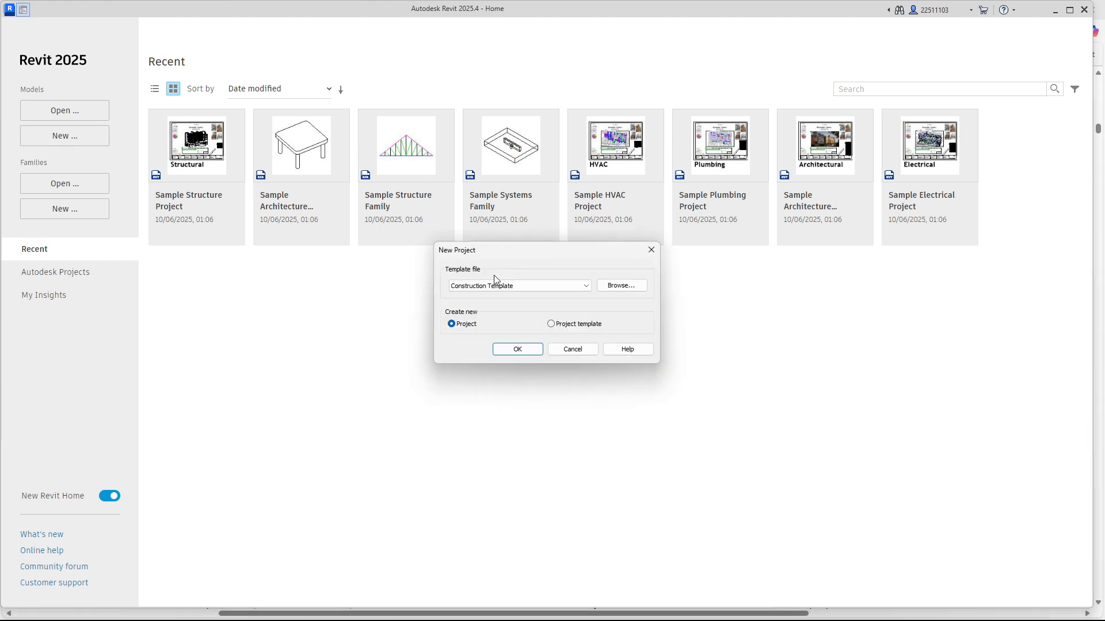
click(618, 286)
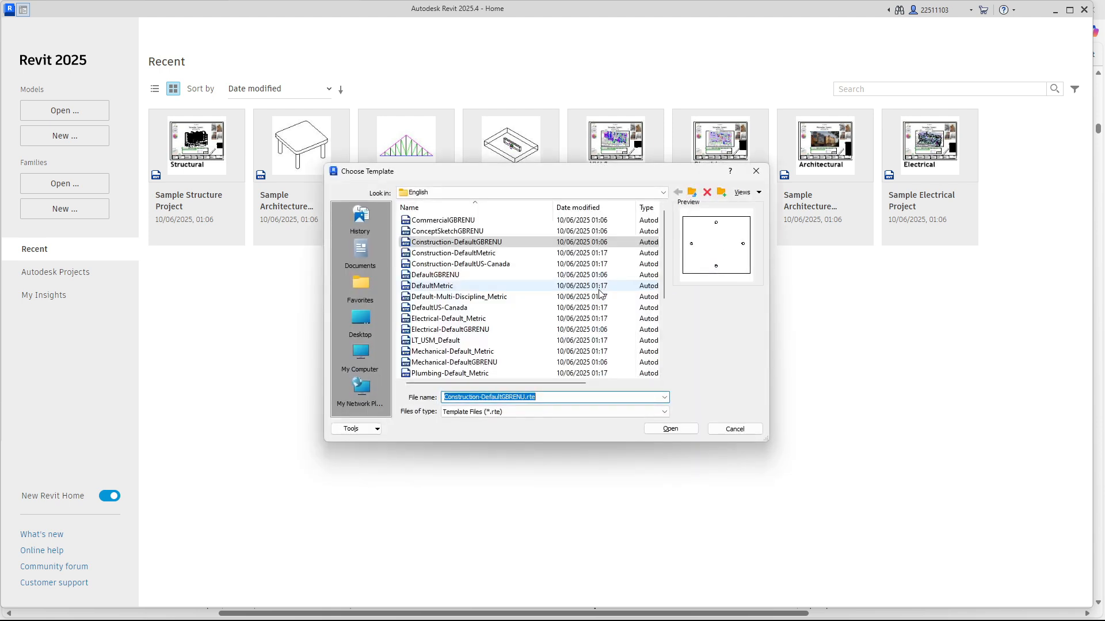
scroll(476, 351, down, 1)
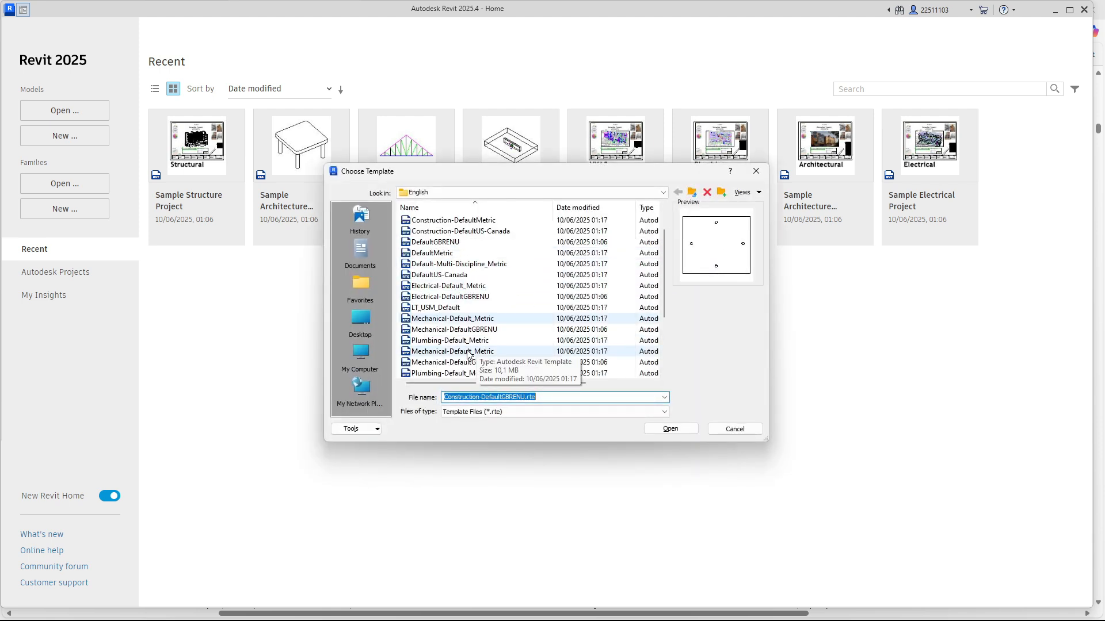
scroll(460, 334, up, 1)
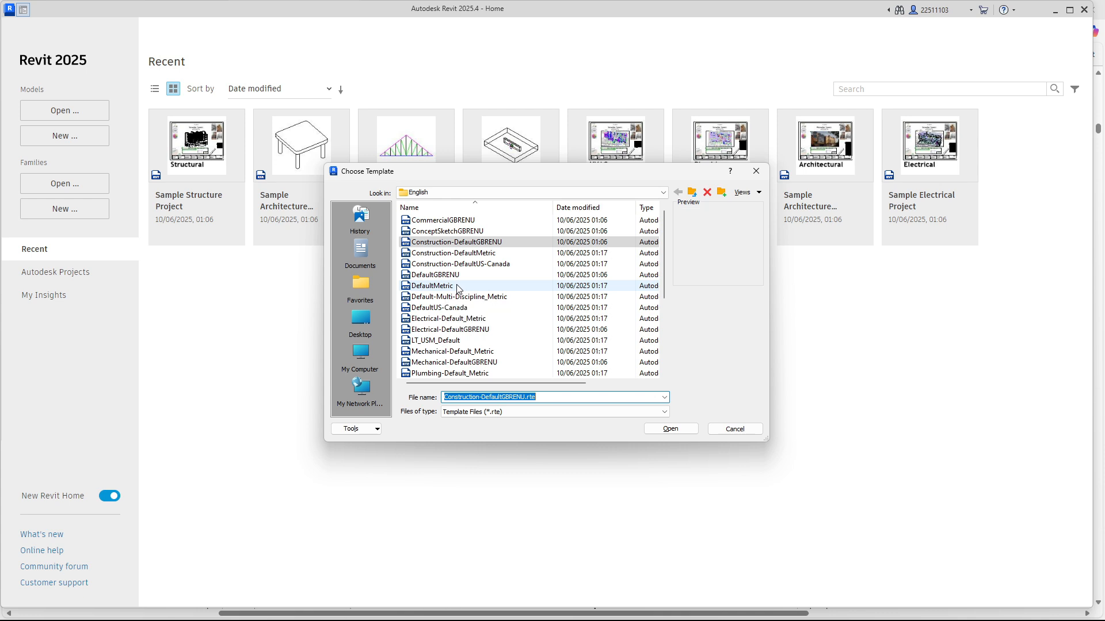
click(460, 285)
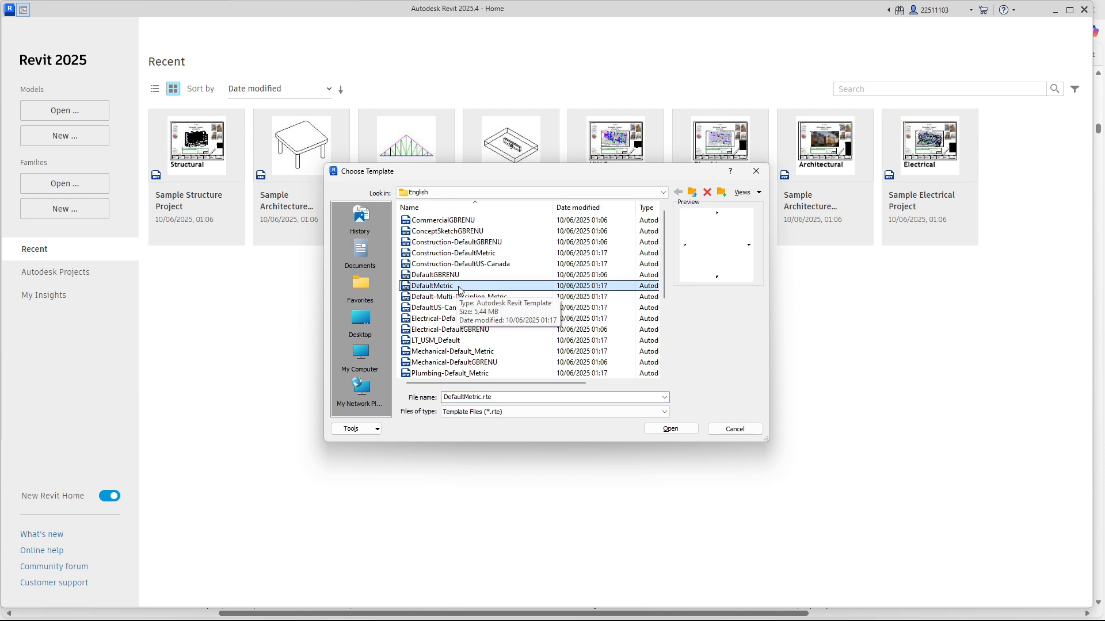
click(663, 192)
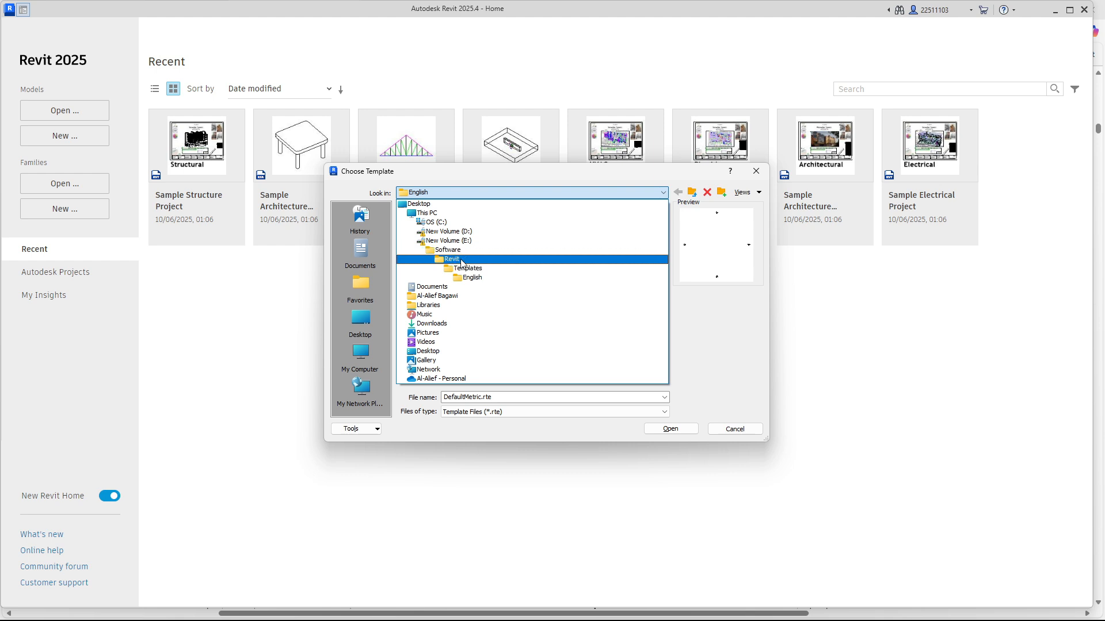
click(480, 278)
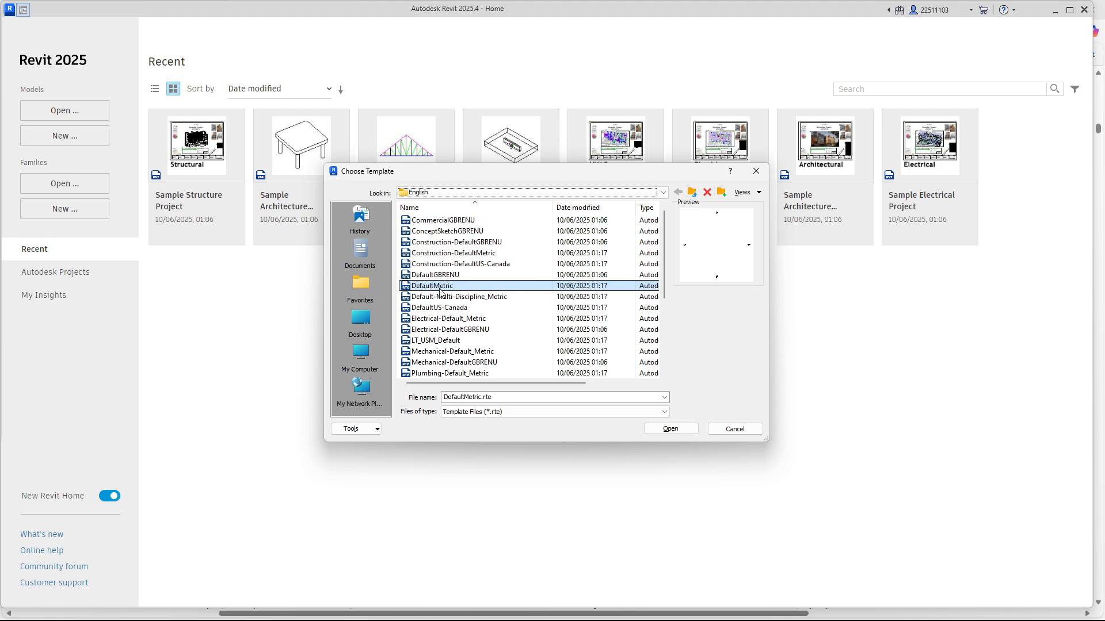
click(682, 433)
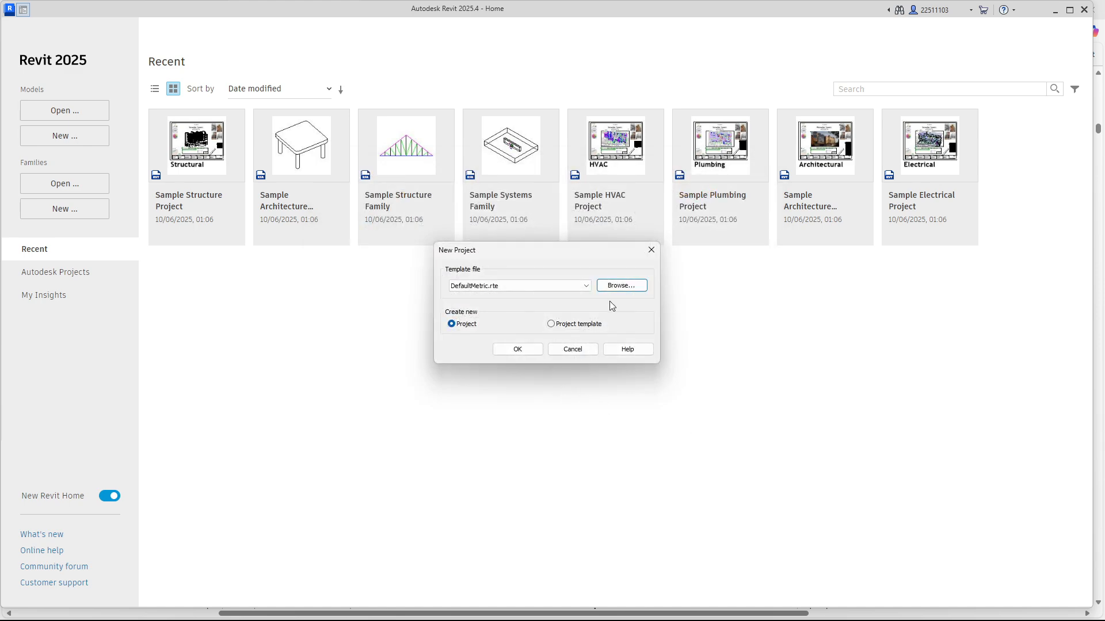
click(511, 348)
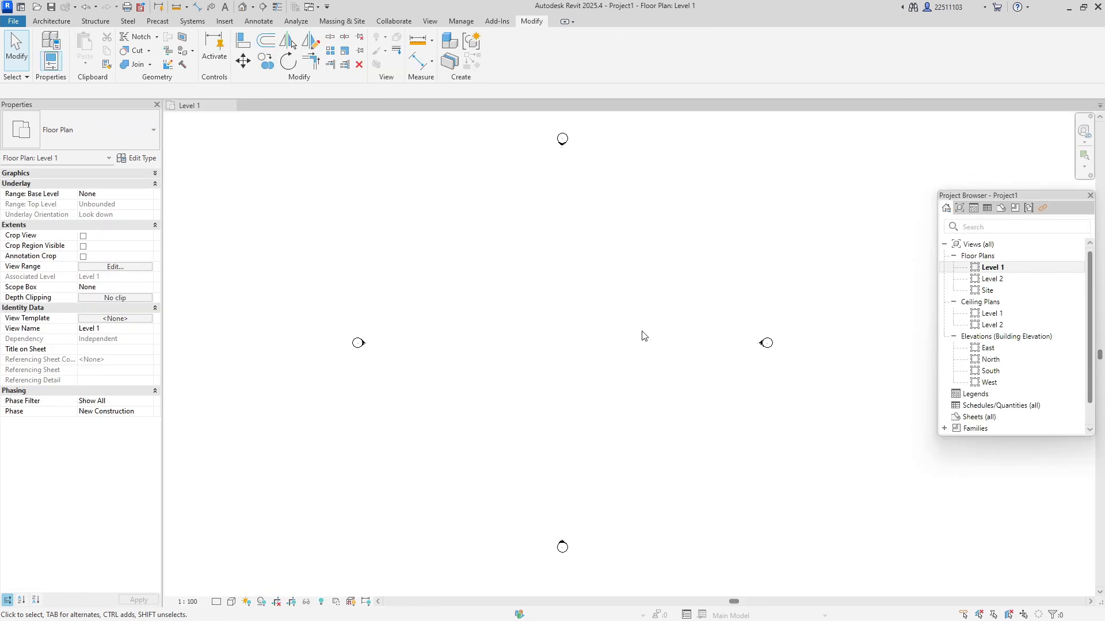
key(u)
key(n)
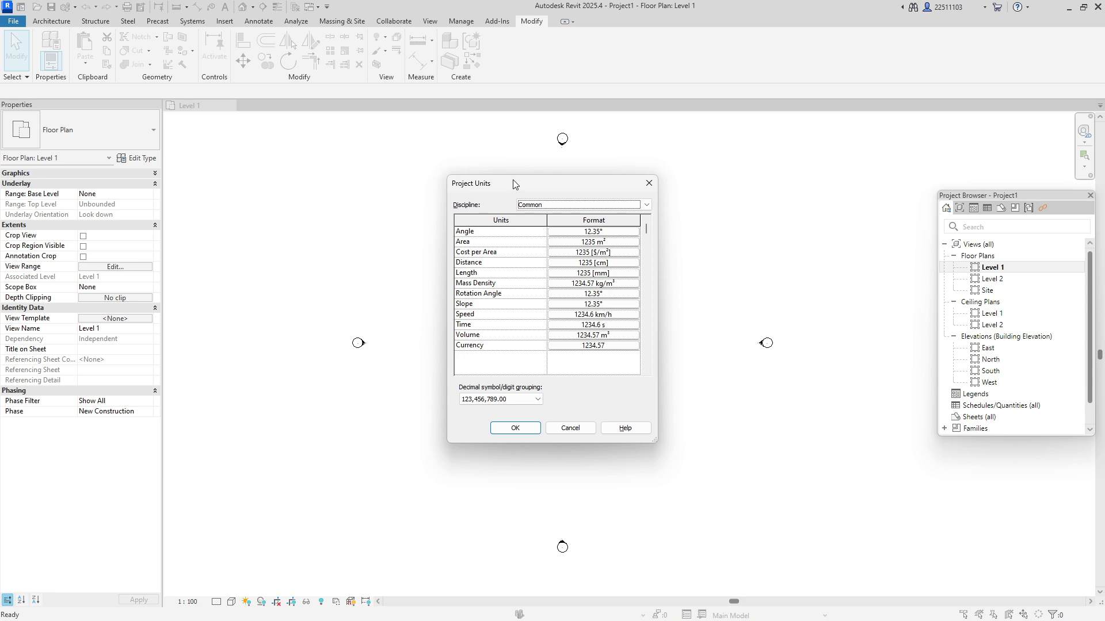
click(648, 183)
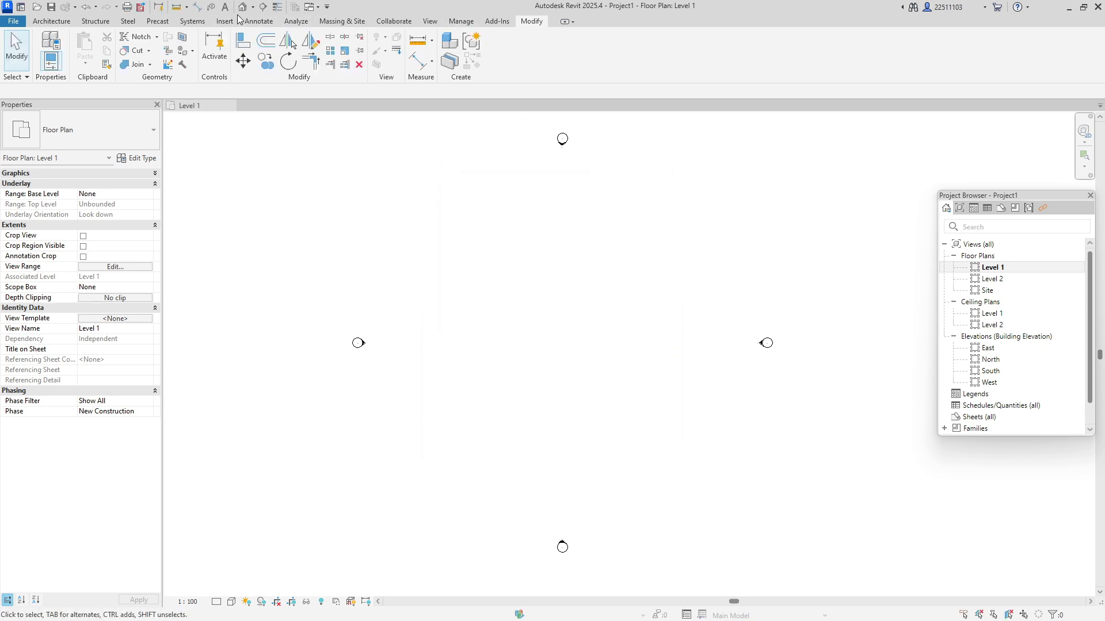
Set the Distance format in the project units to Millimeters
click(460, 22)
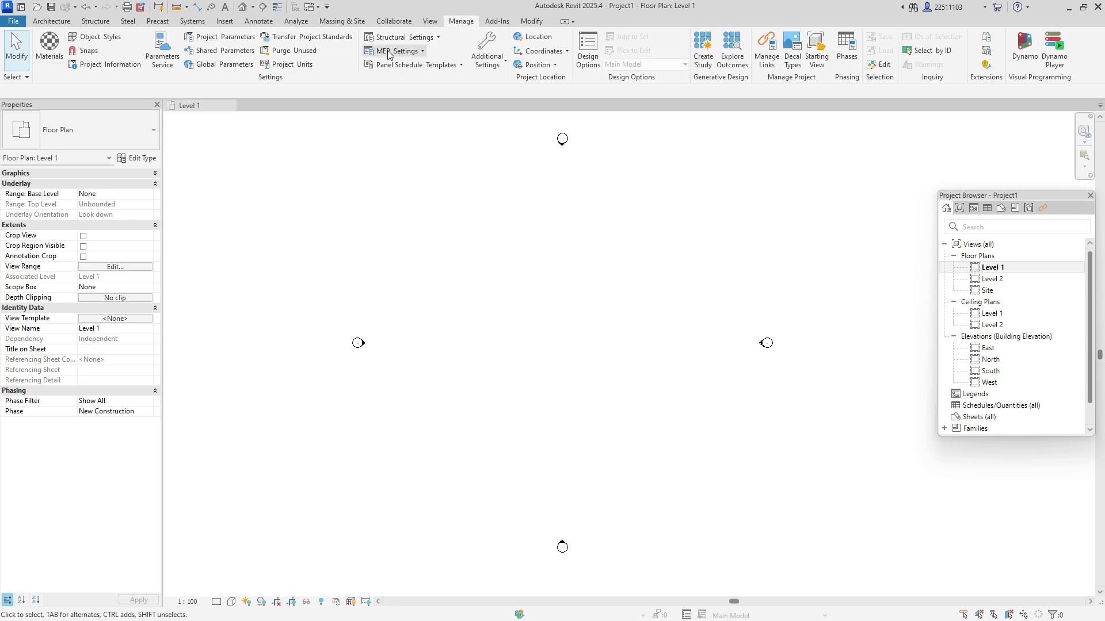
click(309, 64)
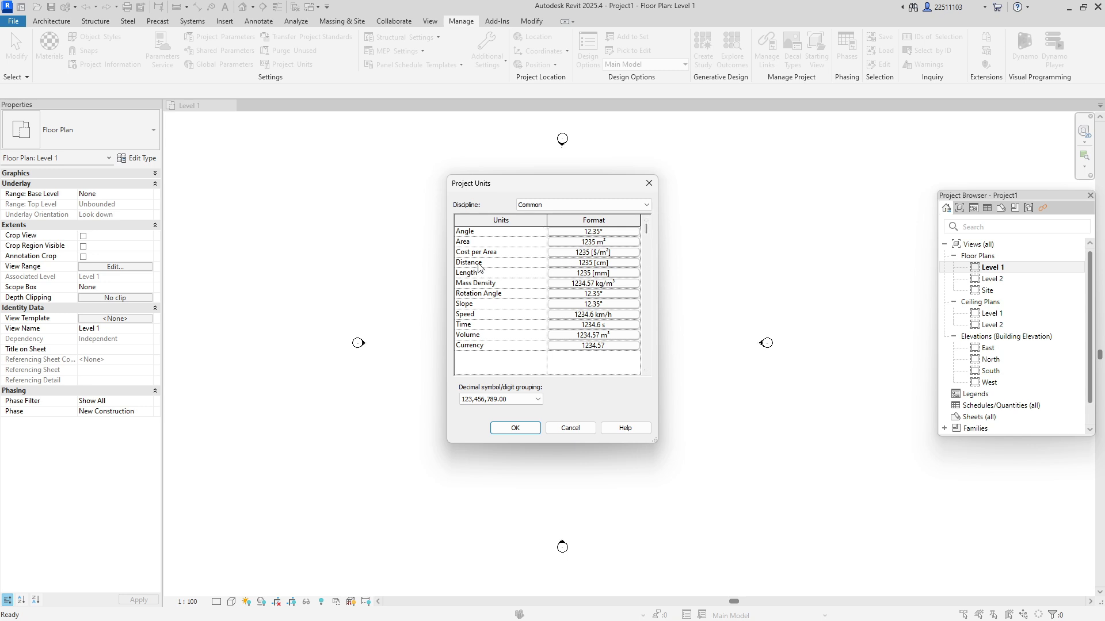
click(588, 264)
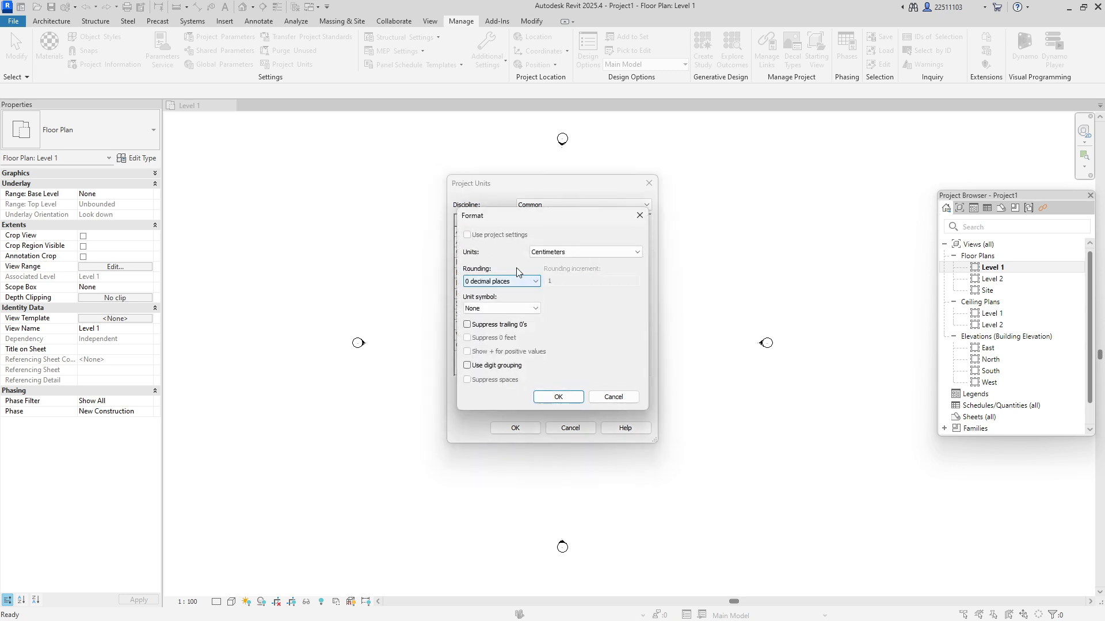
click(545, 254)
click(544, 300)
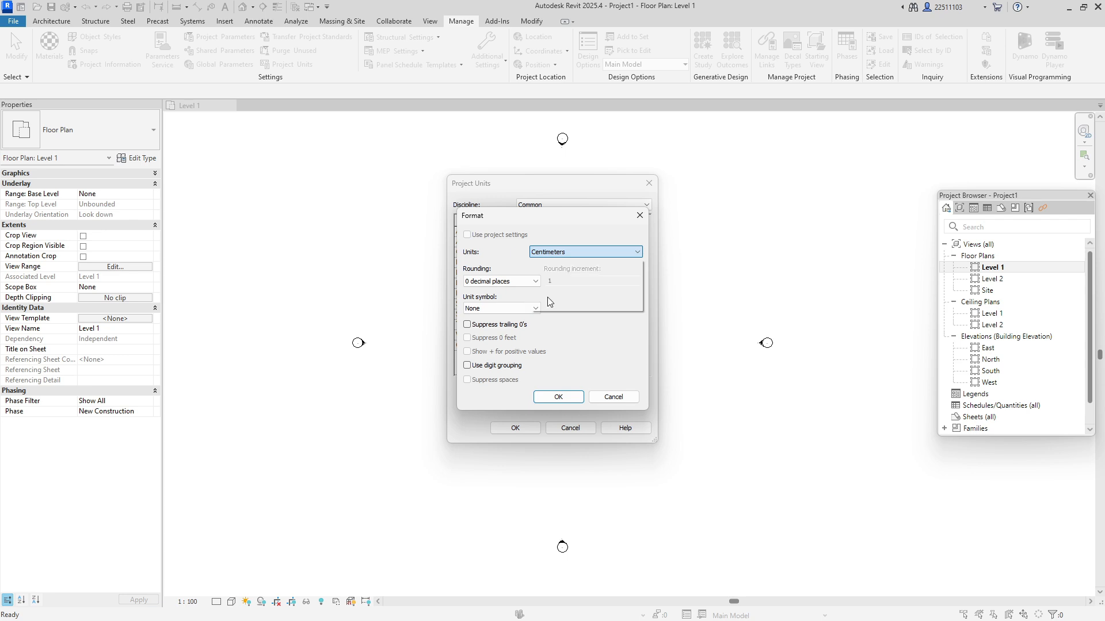
click(567, 398)
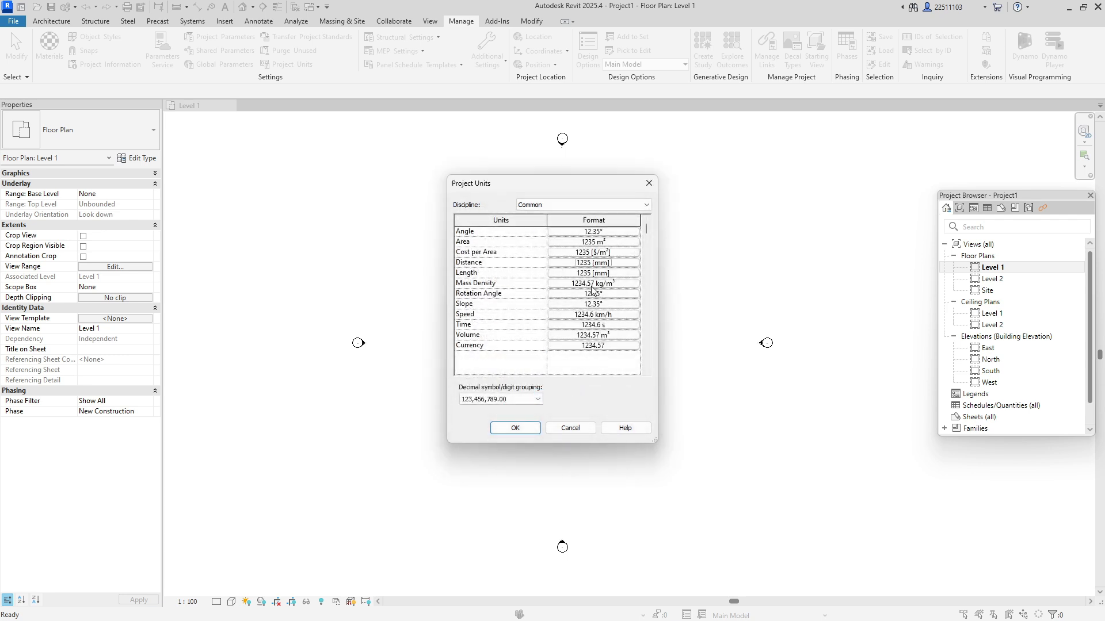
Check that Distance and Length use Millimeters with 0 decimal places, and apply the project units
click(600, 268)
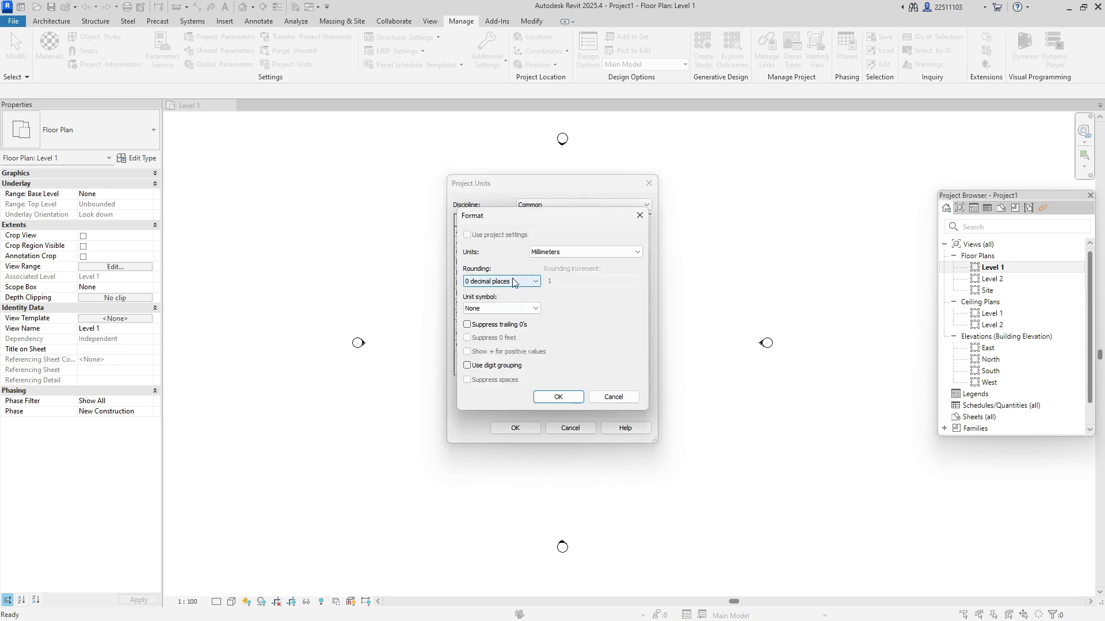
click(558, 397)
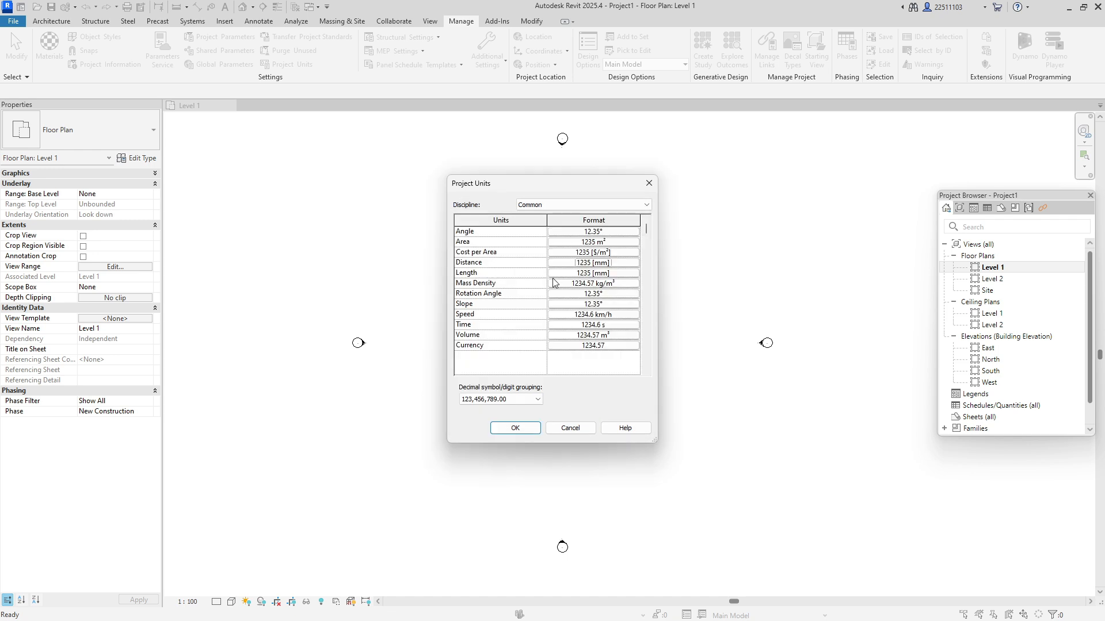
click(576, 273)
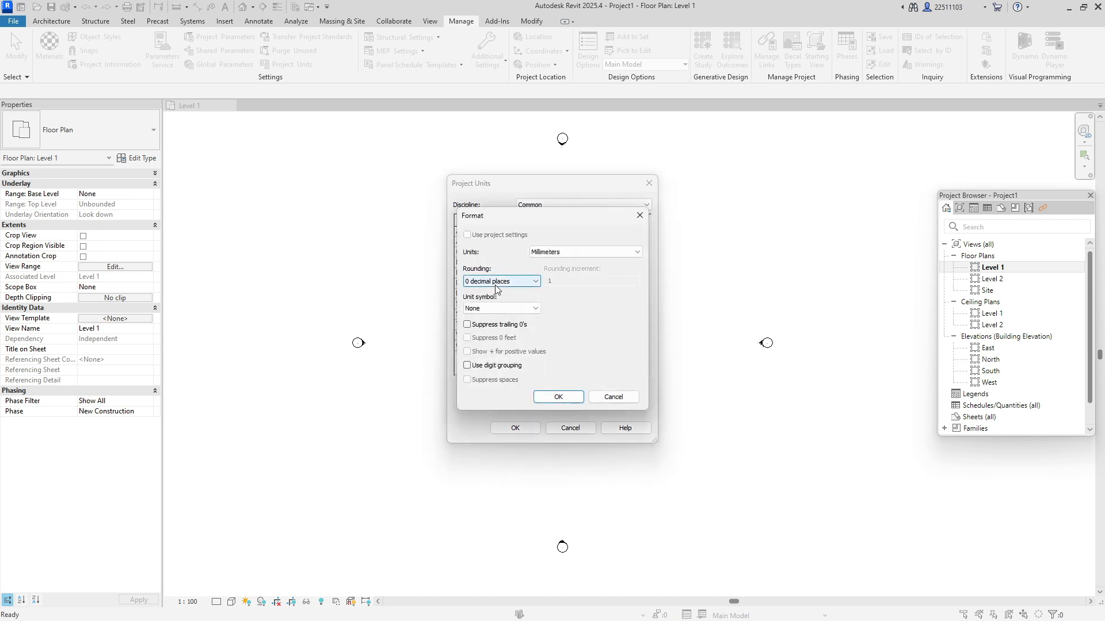
click(567, 397)
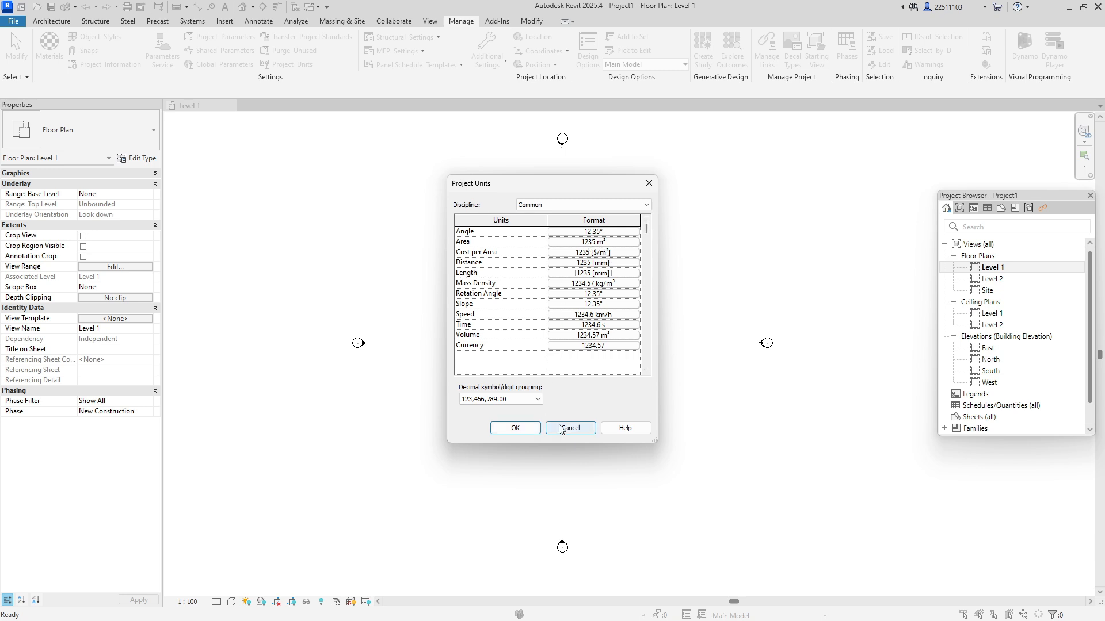
click(514, 428)
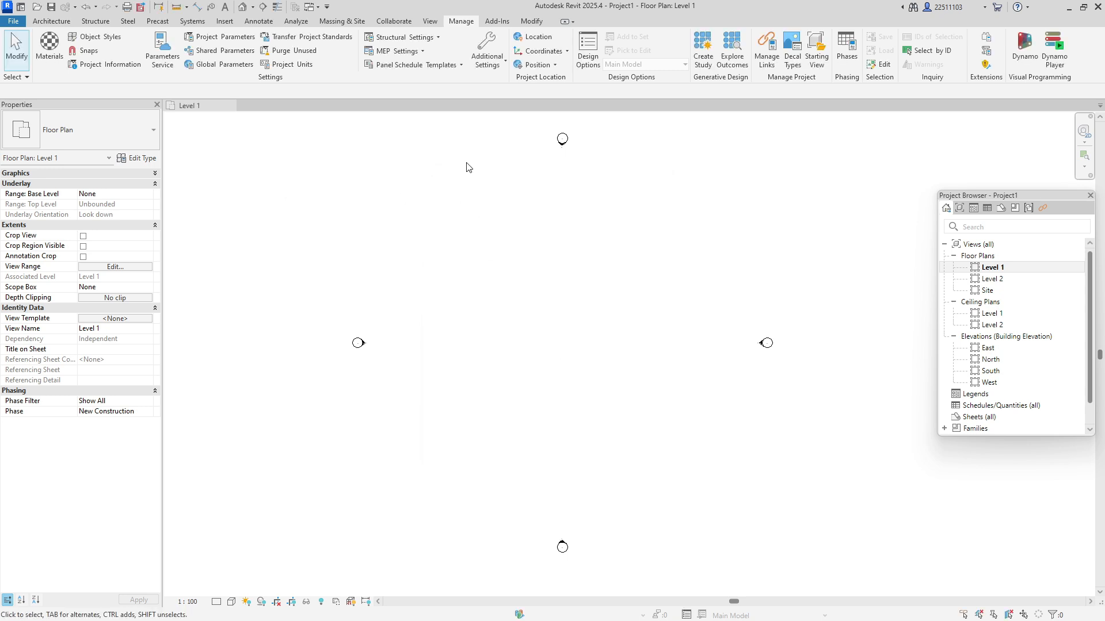
Draw a horizontal grid line across the lower part of the Level 1 plan, just above the lower elevation marker
click(430, 21)
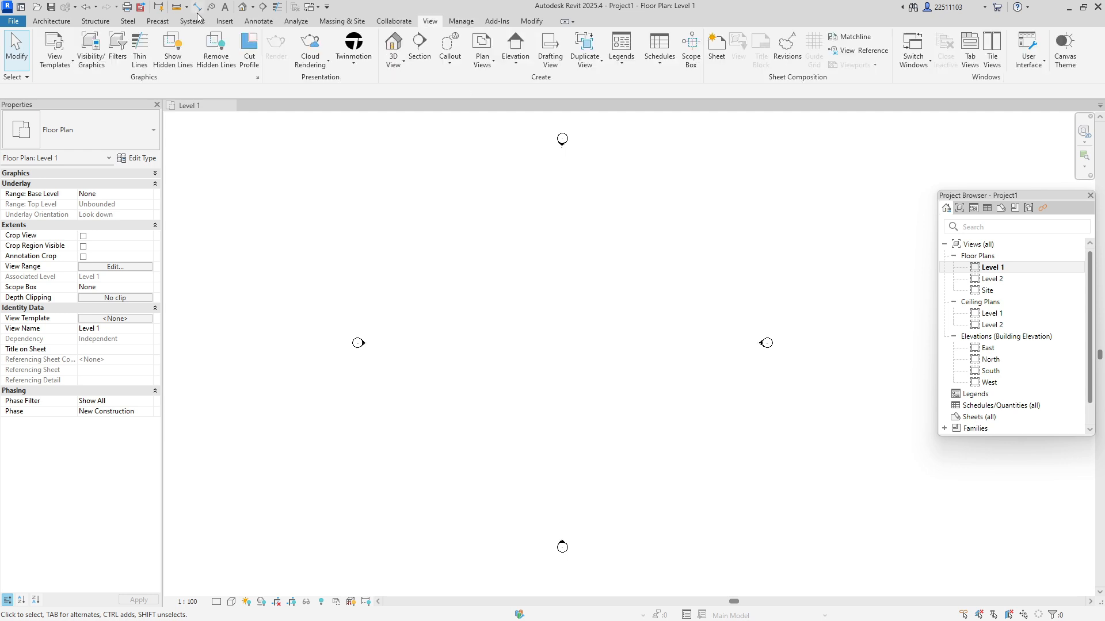
click(95, 21)
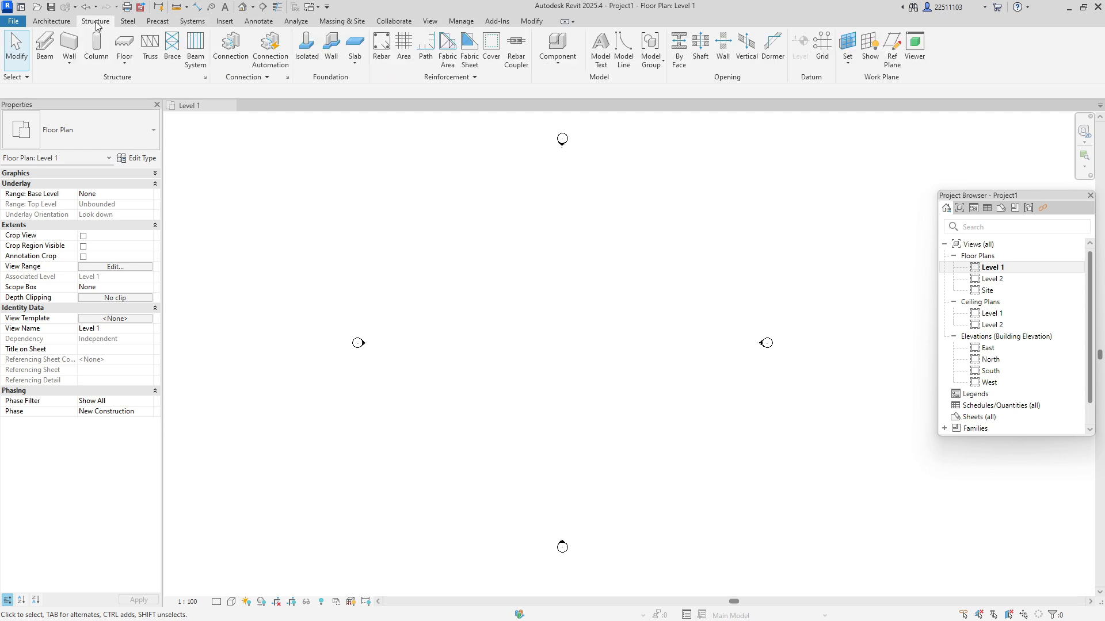
click(821, 42)
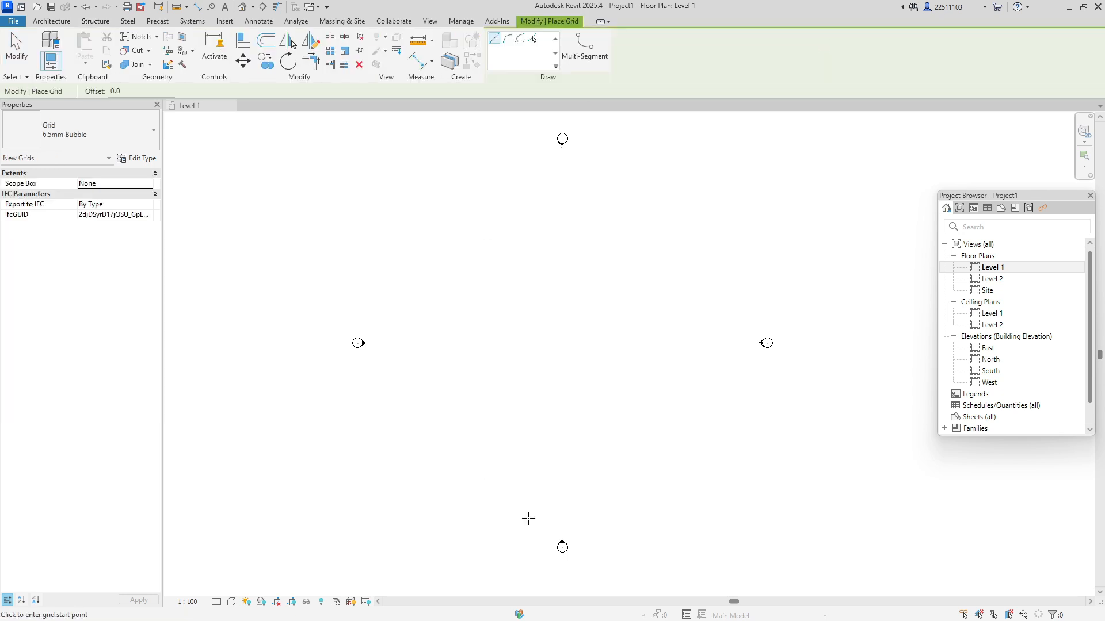
click(411, 501)
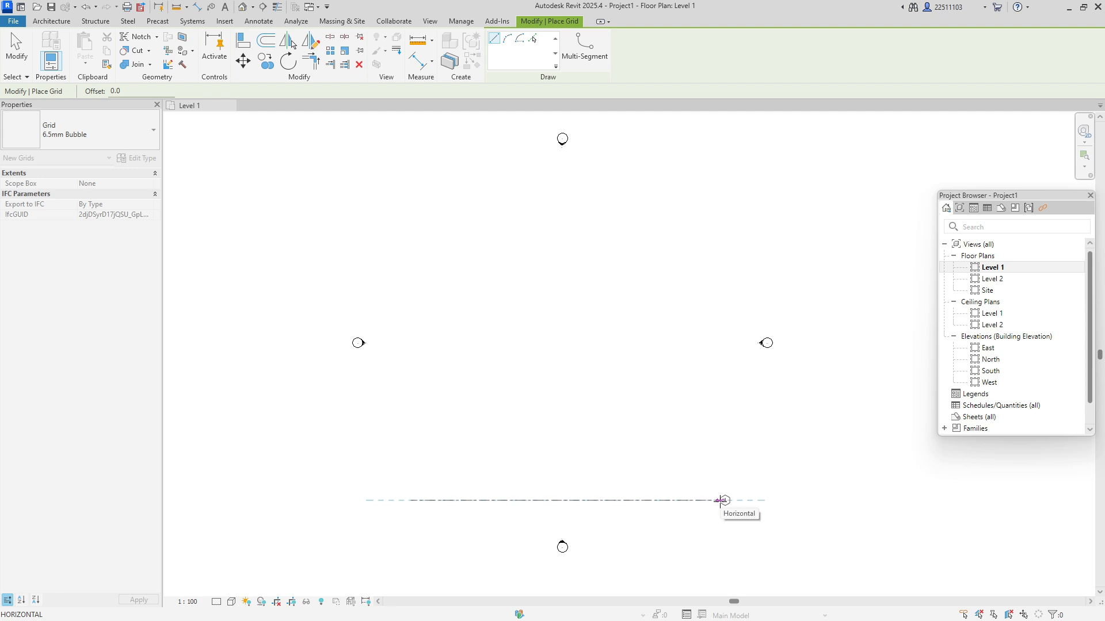
click(721, 501)
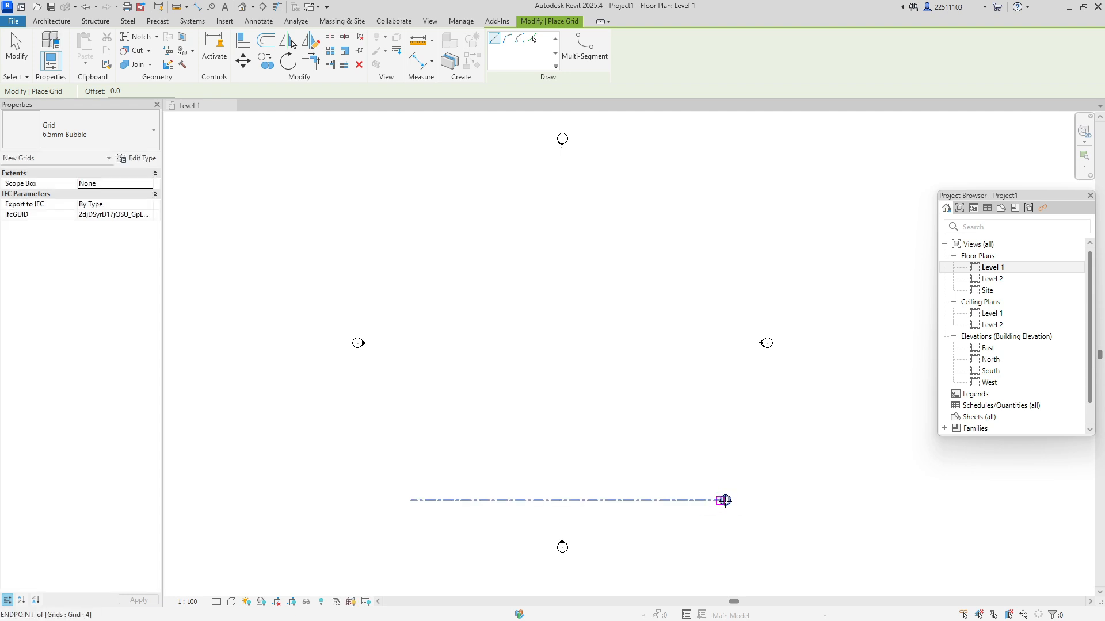
Finish grid placement and rename the horizontal grid line as 1
key(Escape)
key(Escape)
double_click(724, 500)
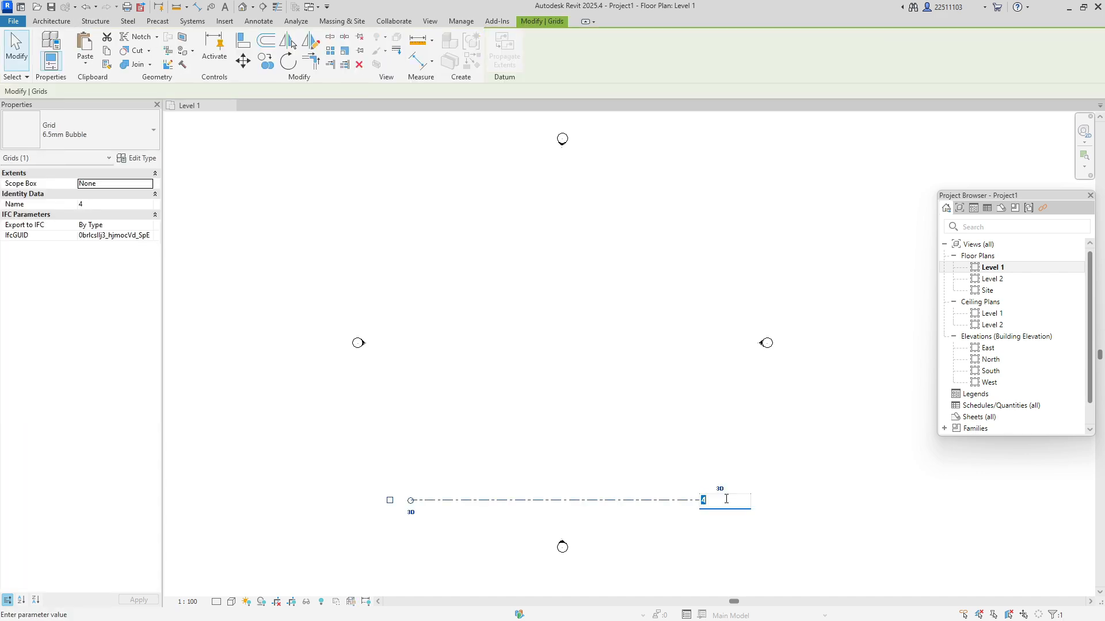
key(Return)
click(707, 579)
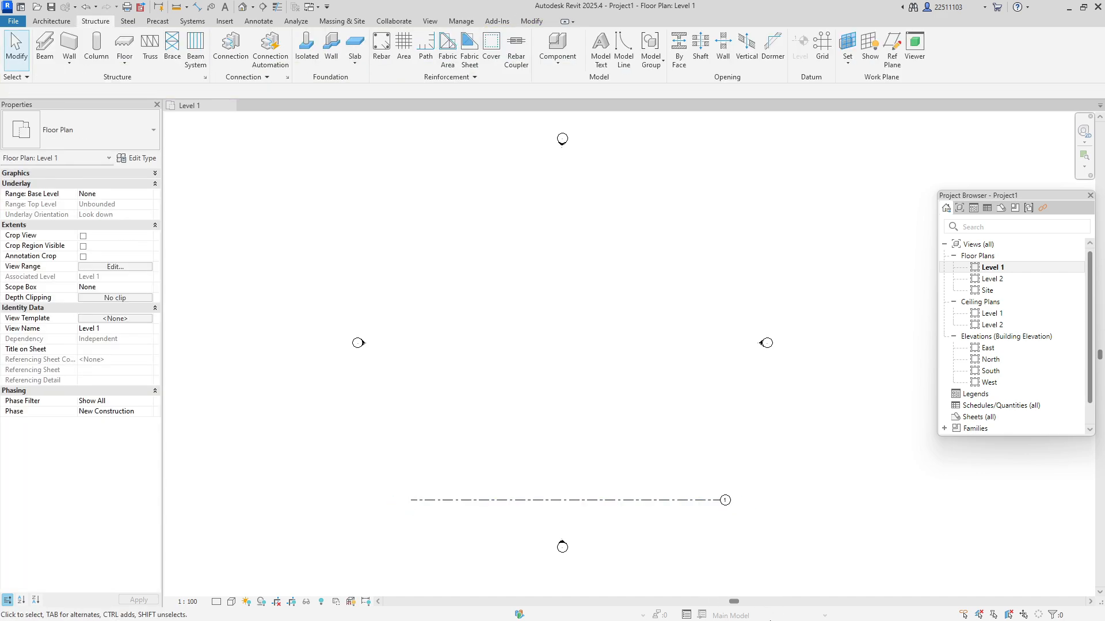
Switch to the floor plan PDF to review the spacing of its horizontal wall lines, and return to Revit
key(alt+Tab)
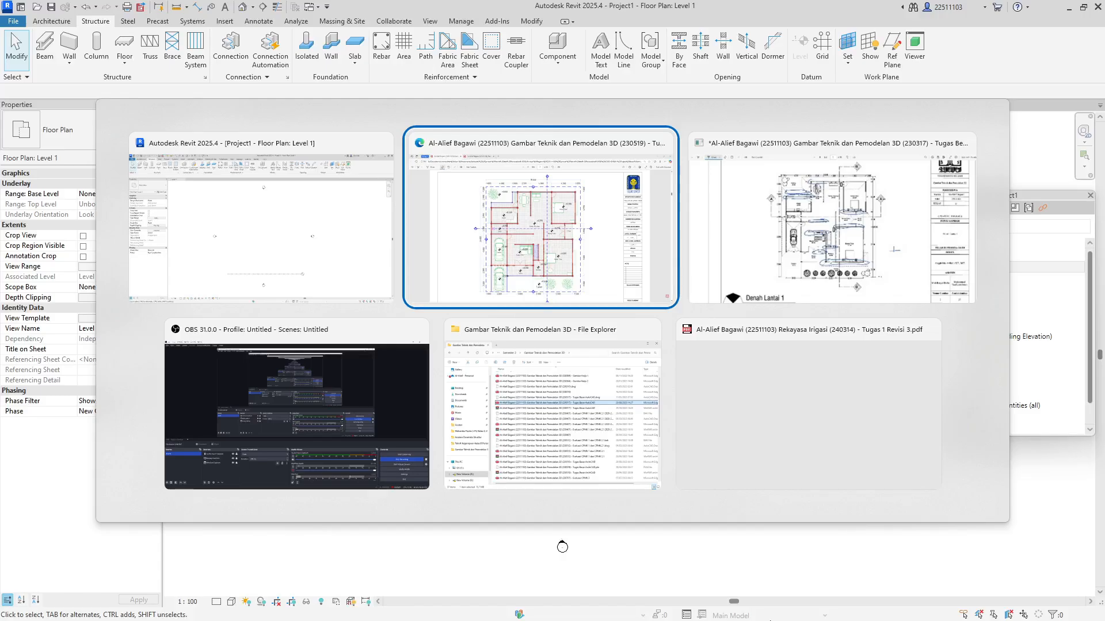
key(alt+Tab)
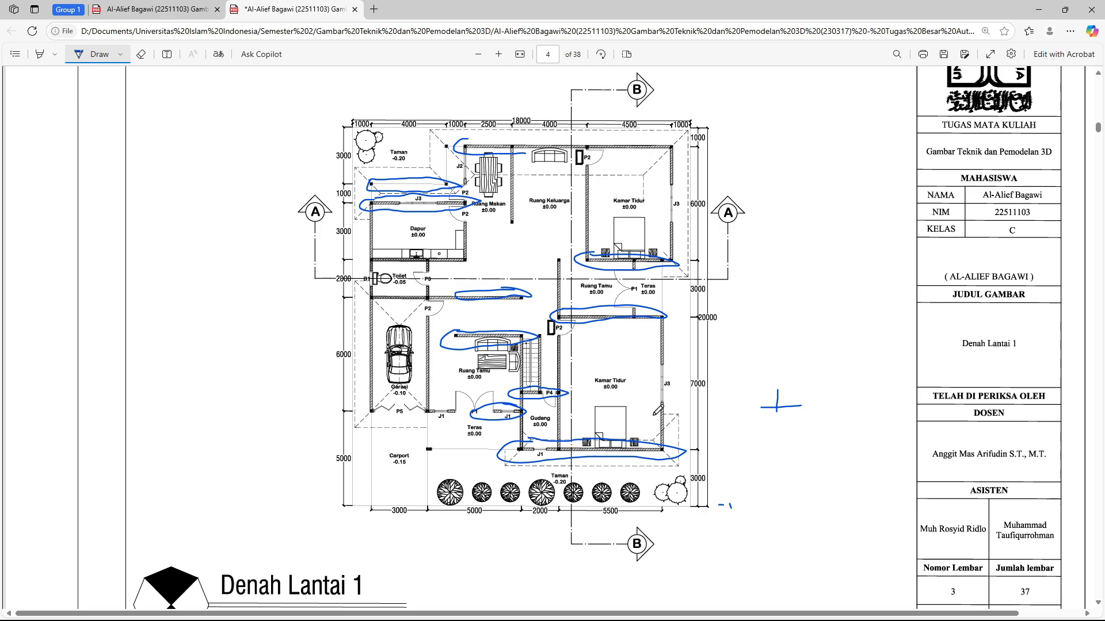
key(alt+Tab)
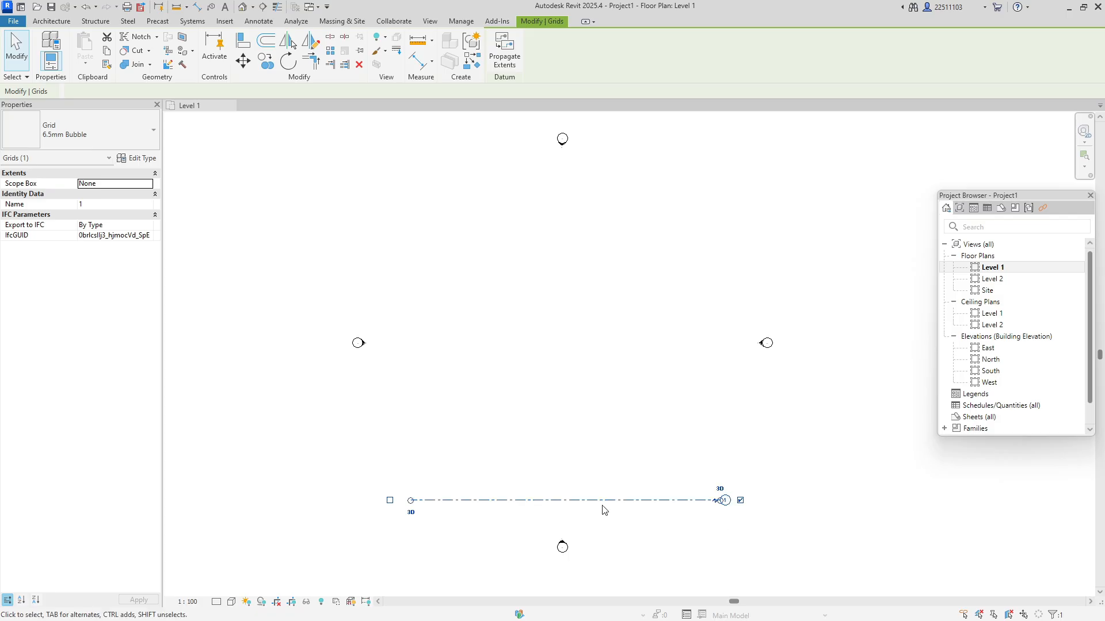
Copy grid 1 upward in Multiple mode, placing four copies at successive spacings of 3000, 2000, 1000 and 3000 mm
key(Escape)
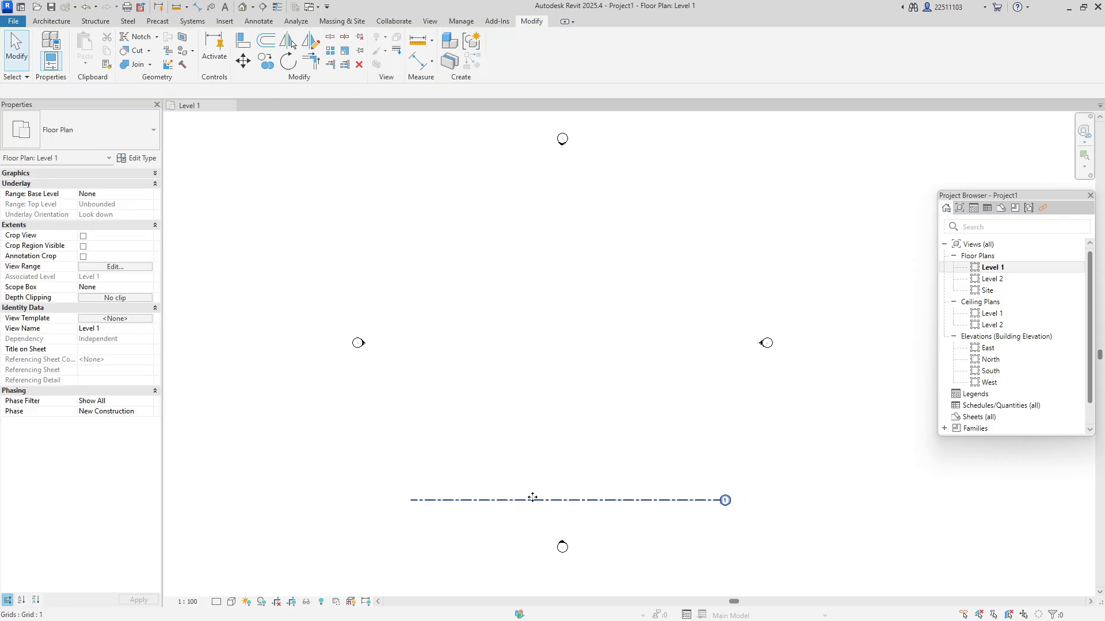
click(666, 508)
key(c)
key(o)
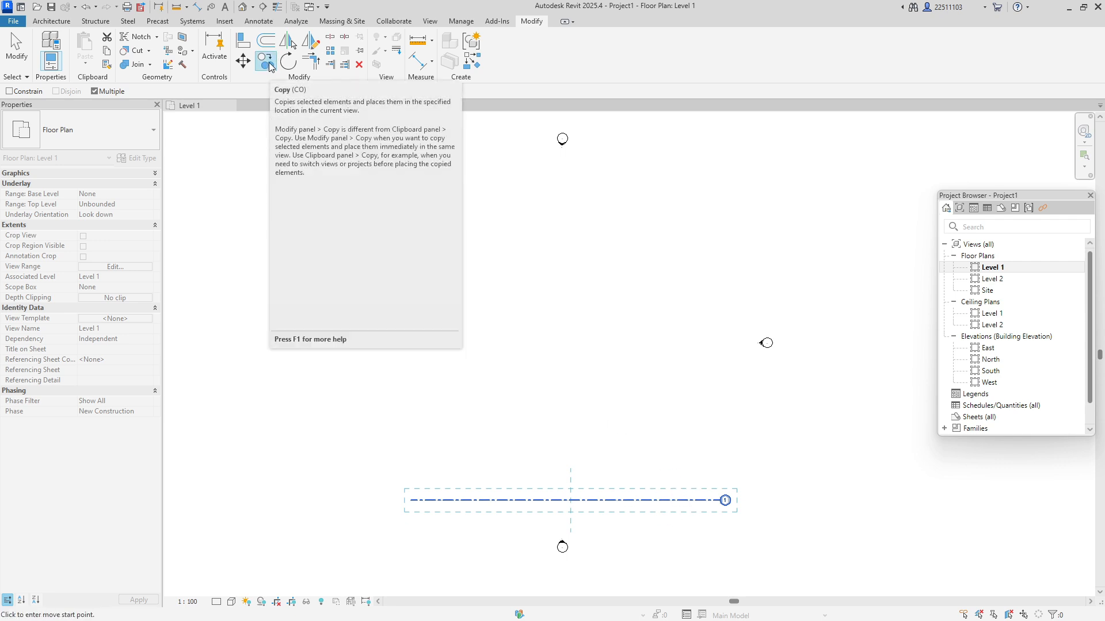
click(639, 501)
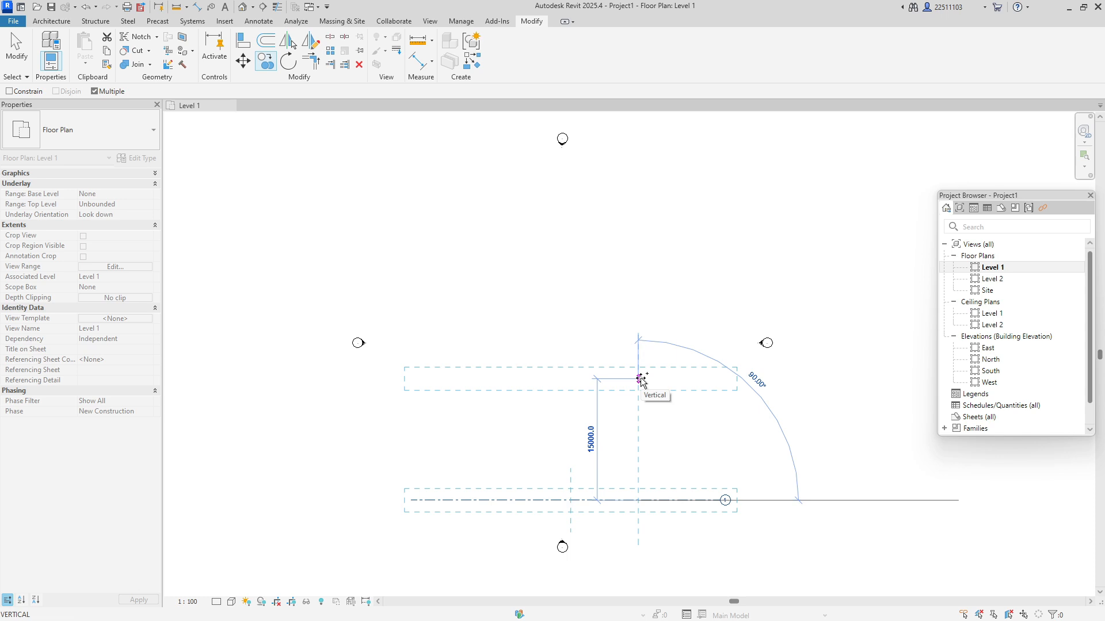
text(3)
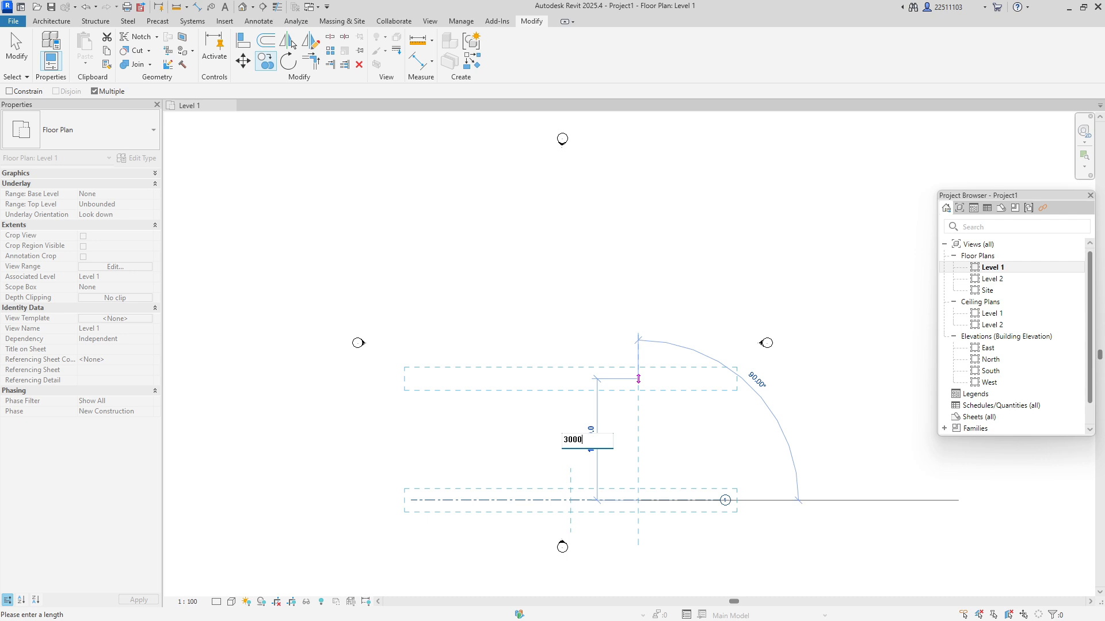
text(000)
key(Return)
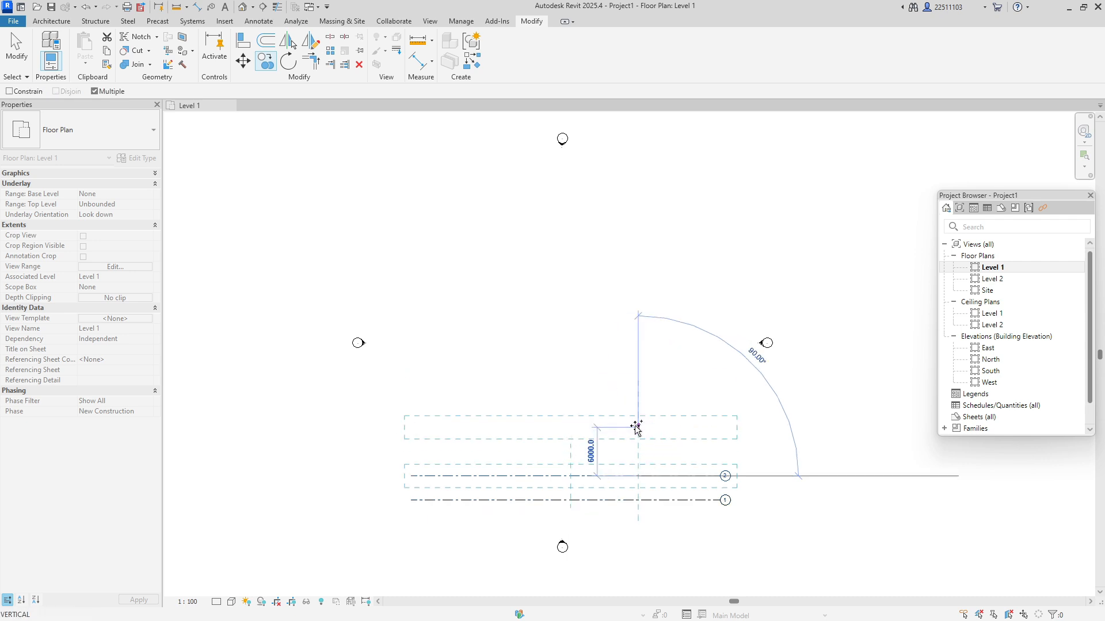
text(2000)
key(Return)
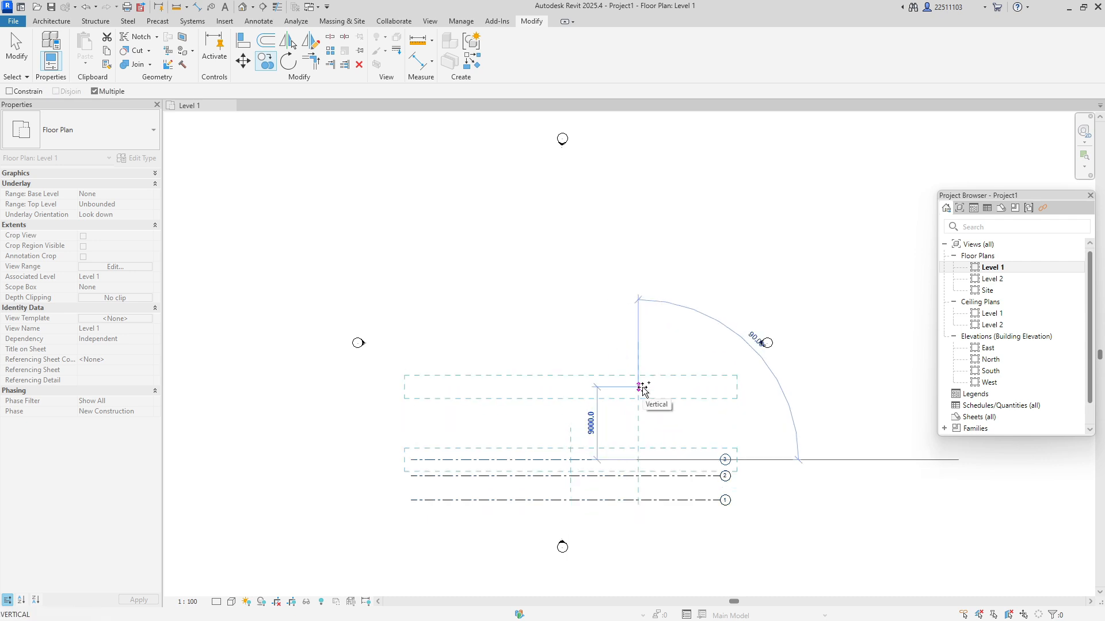
text(1000)
key(Return)
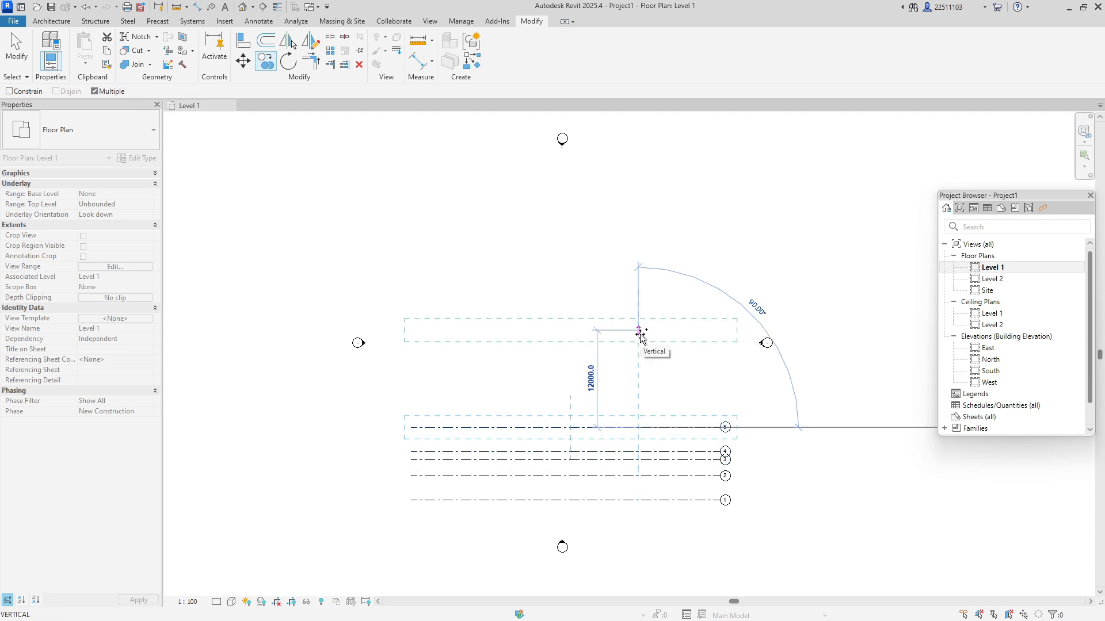
Continue copying the horizontal grid upward from grid 5 at successive spacings of 1000, 1000, 2000 and 3000 mm
text(1000)
key(Return)
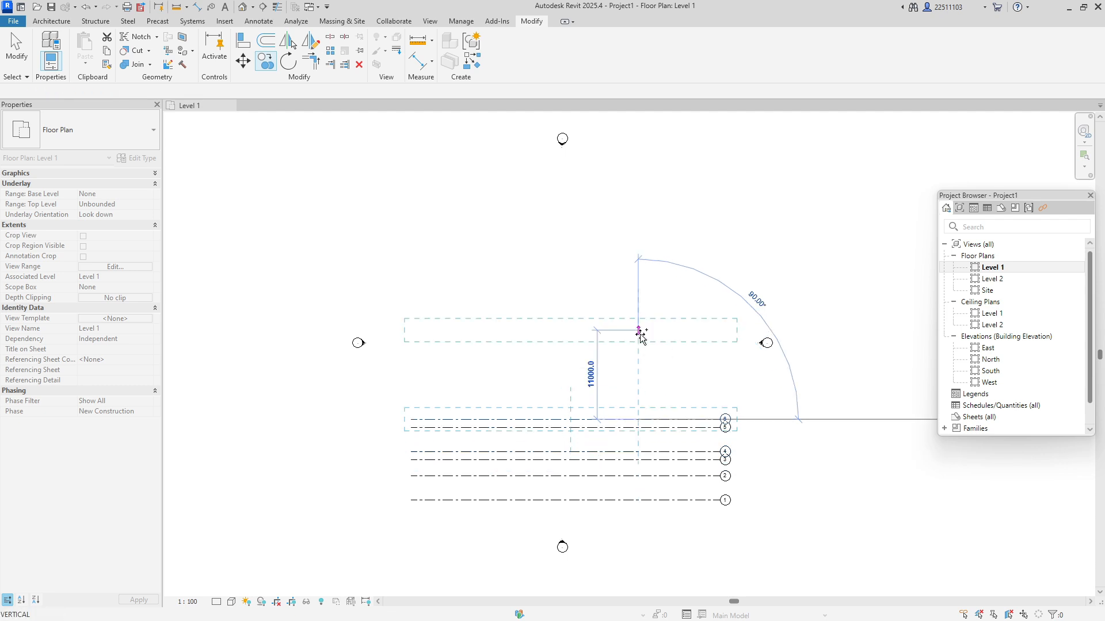
text(1000)
key(Return)
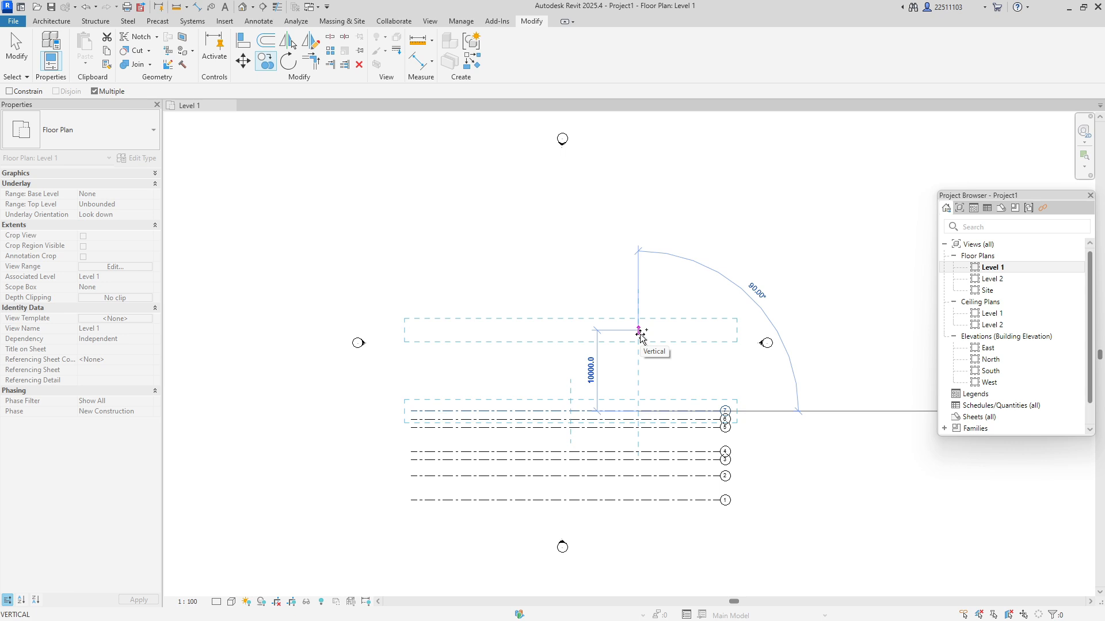
text(2000)
key(Return)
text(3000)
key(Return)
Place the last three horizontal grid copies above grid 9 at successive spacings of 1000, 2000 and 1000 mm, and end the copying
text(10)
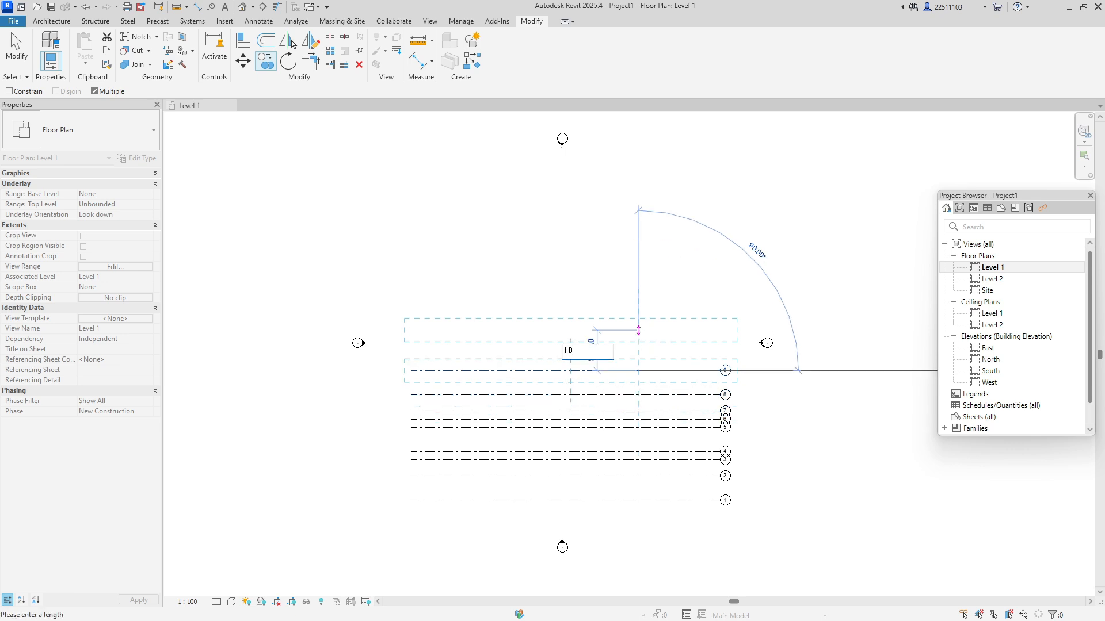
text(00)
key(Return)
text(2000)
key(Return)
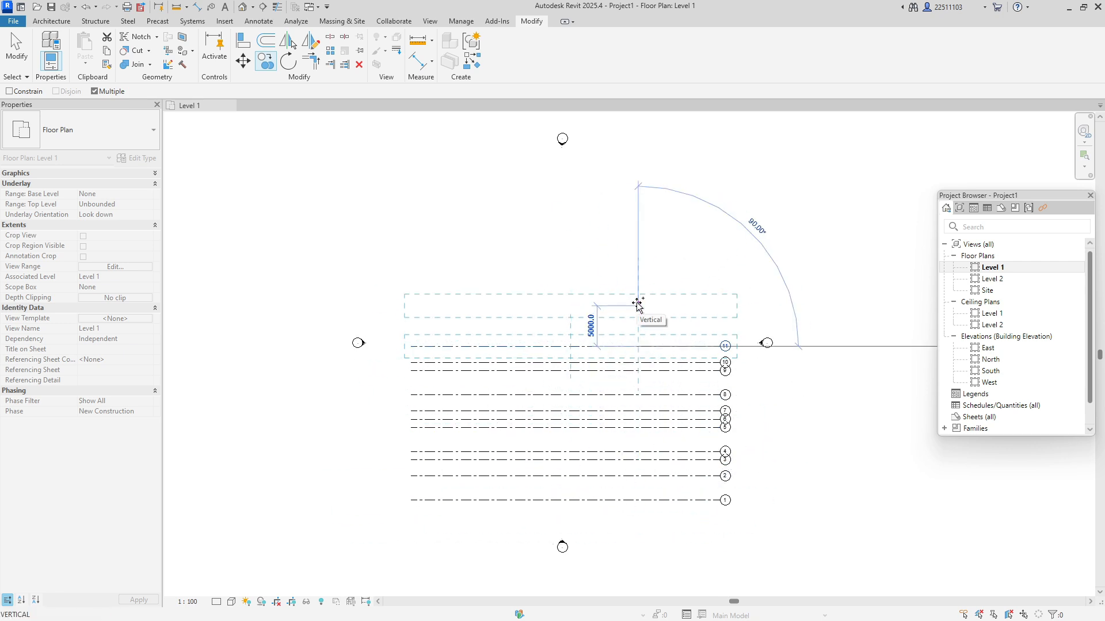
text(1)
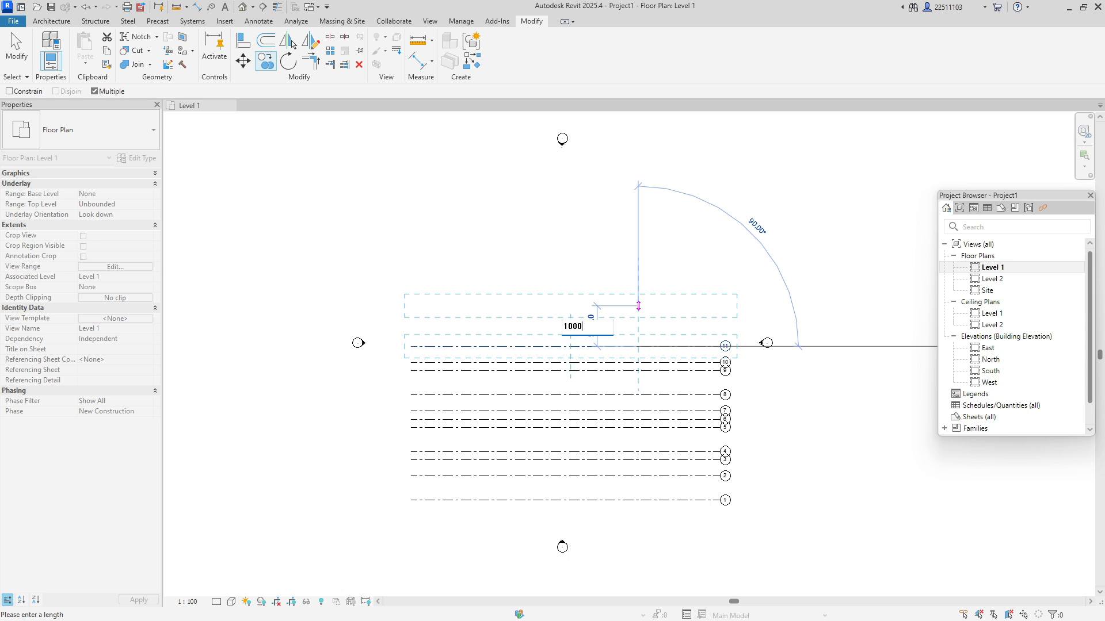
text(000)
key(Return)
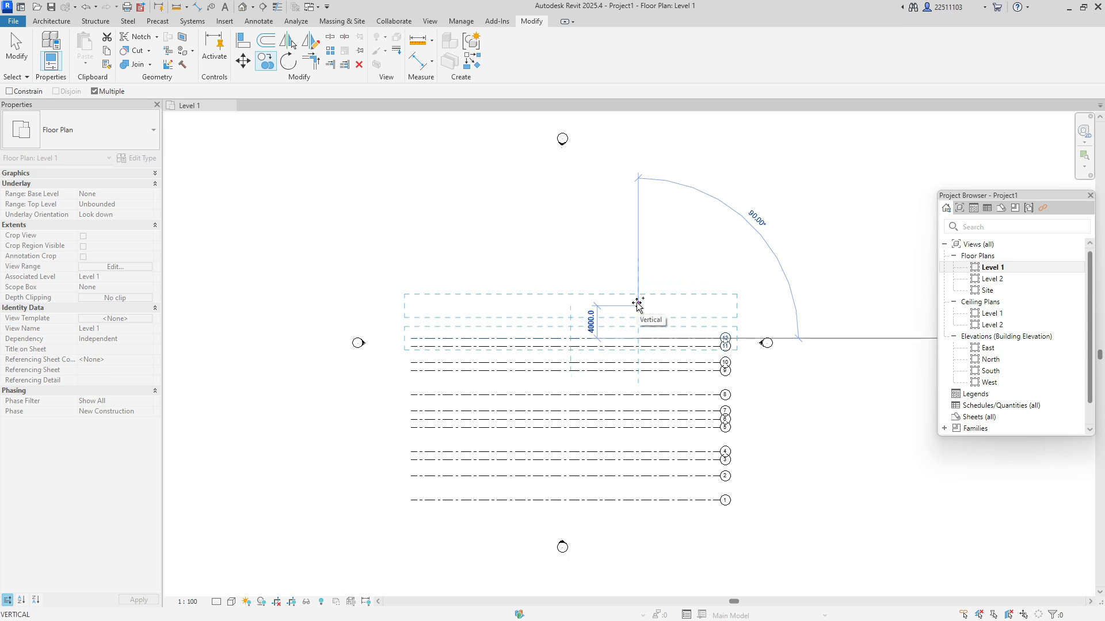
key(Escape)
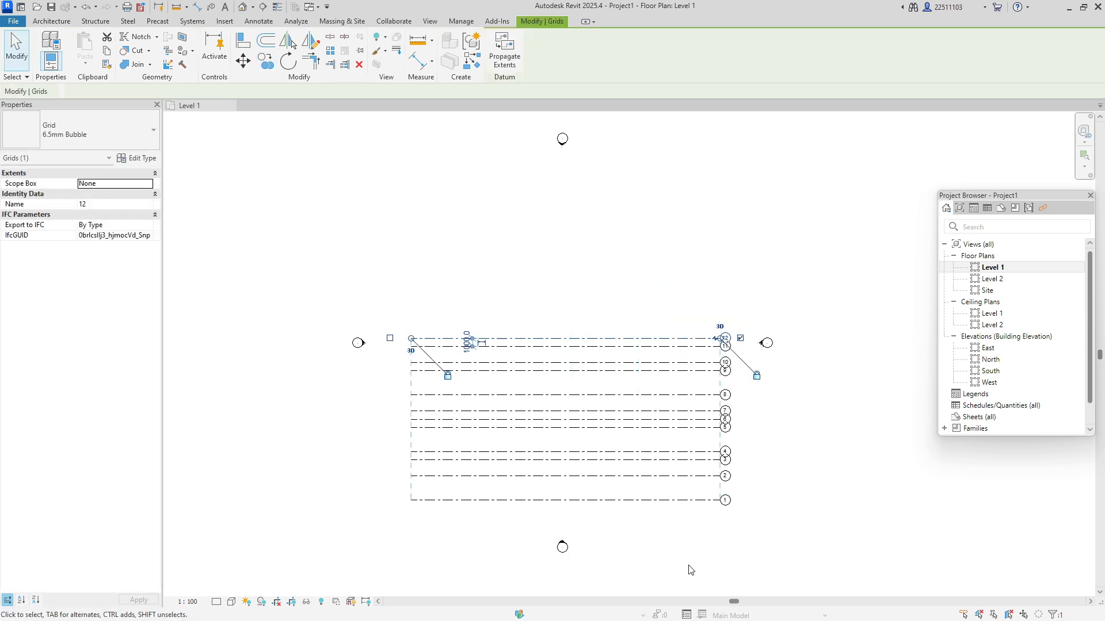
key(Escape)
Switch to the floor plan PDF and label the plan's upper boundary line as 12 with the pen
key(alt+Tab)
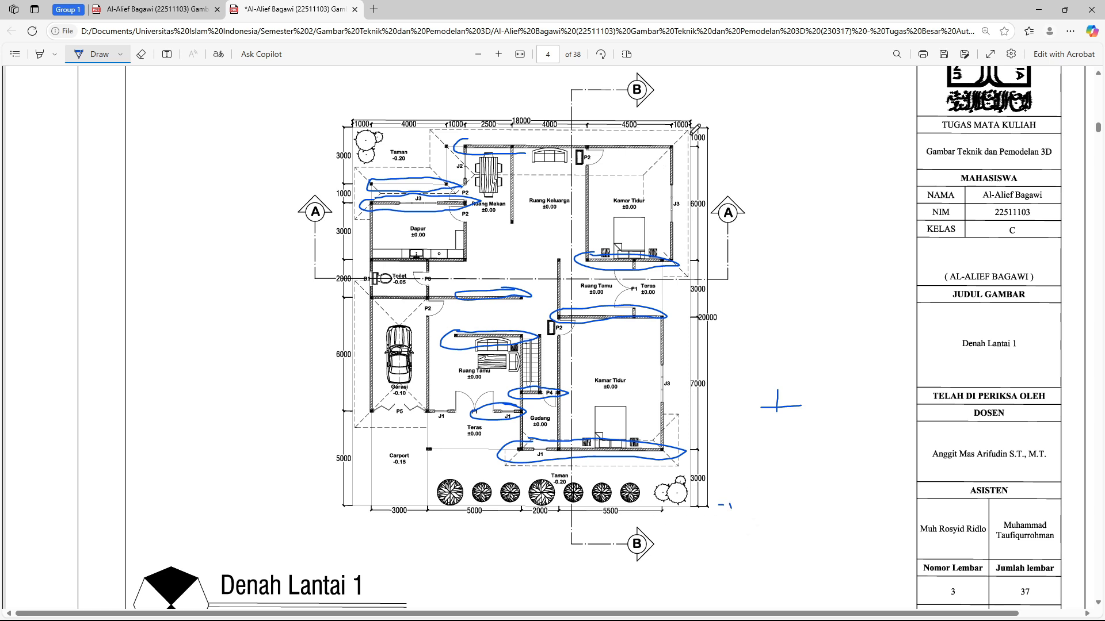
drag(699, 131, 730, 131)
drag(739, 126, 744, 138)
drag(748, 129, 760, 137)
Erase all the pen marks from the Denah Lantai 1 floor plan
click(141, 54)
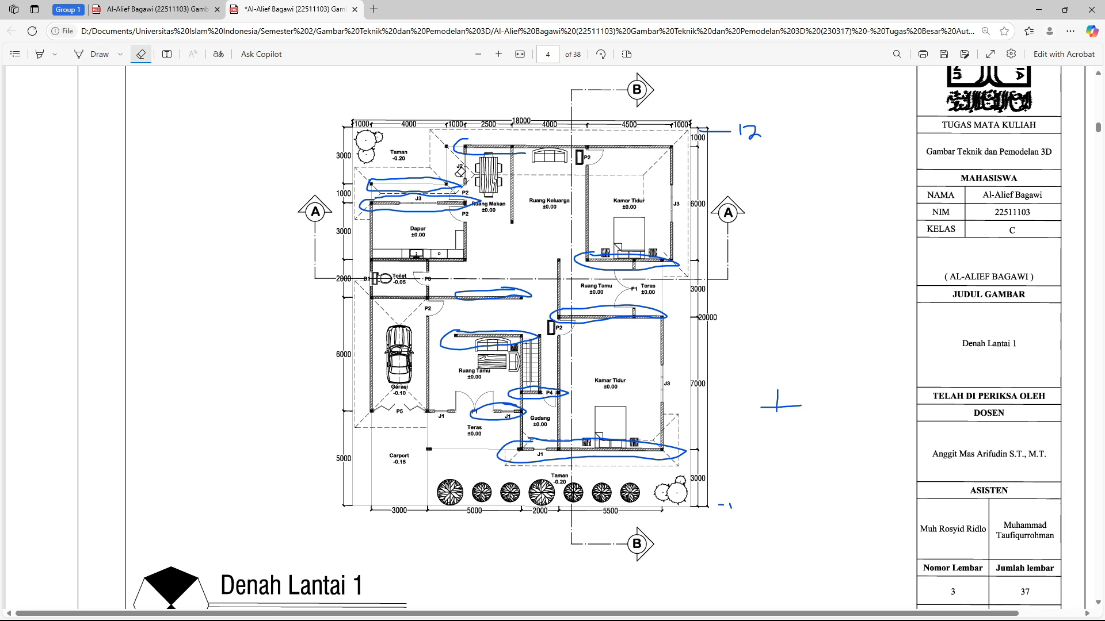
mouse_move(508, 100)
mouse_down()
mouse_move(385, 394)
mouse_move(523, 474)
mouse_move(481, 436)
mouse_move(607, 389)
mouse_move(629, 225)
mouse_move(756, 126)
mouse_move(740, 121)
mouse_move(729, 502)
mouse_up()
Draw pen marks at the plan's lower-left corner, around the left outer wall from Dapur to Garasi, and around Garasi's right wall
click(99, 54)
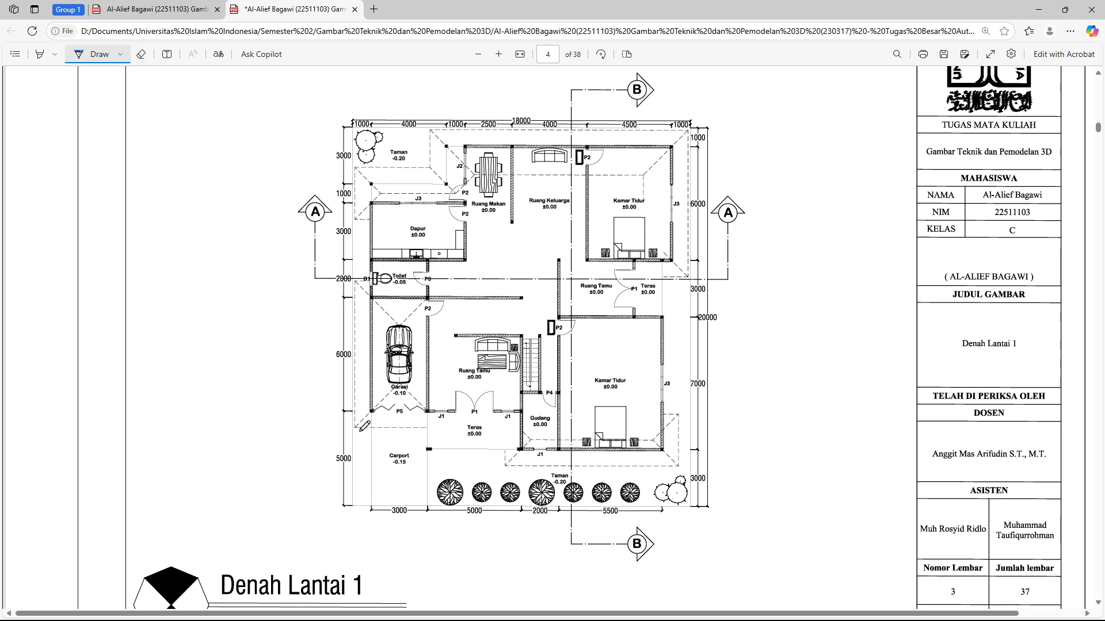
click(352, 515)
mouse_move(365, 177)
mouse_down()
mouse_move(371, 411)
mouse_move(371, 185)
mouse_up()
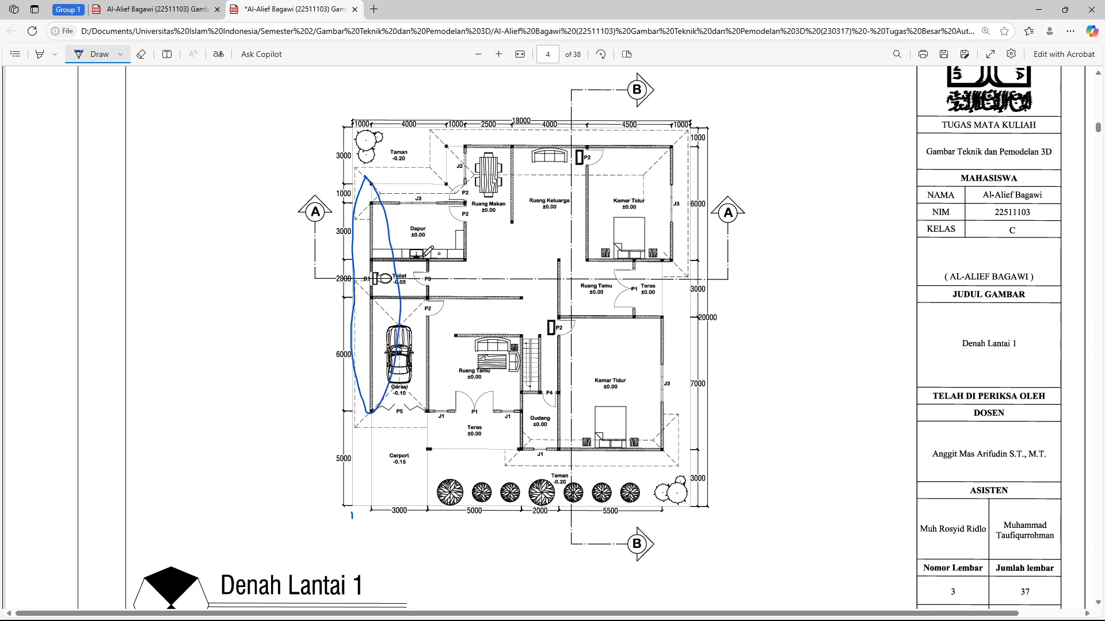
mouse_move(418, 346)
mouse_down()
mouse_move(422, 409)
mouse_move(444, 378)
mouse_move(443, 348)
mouse_up()
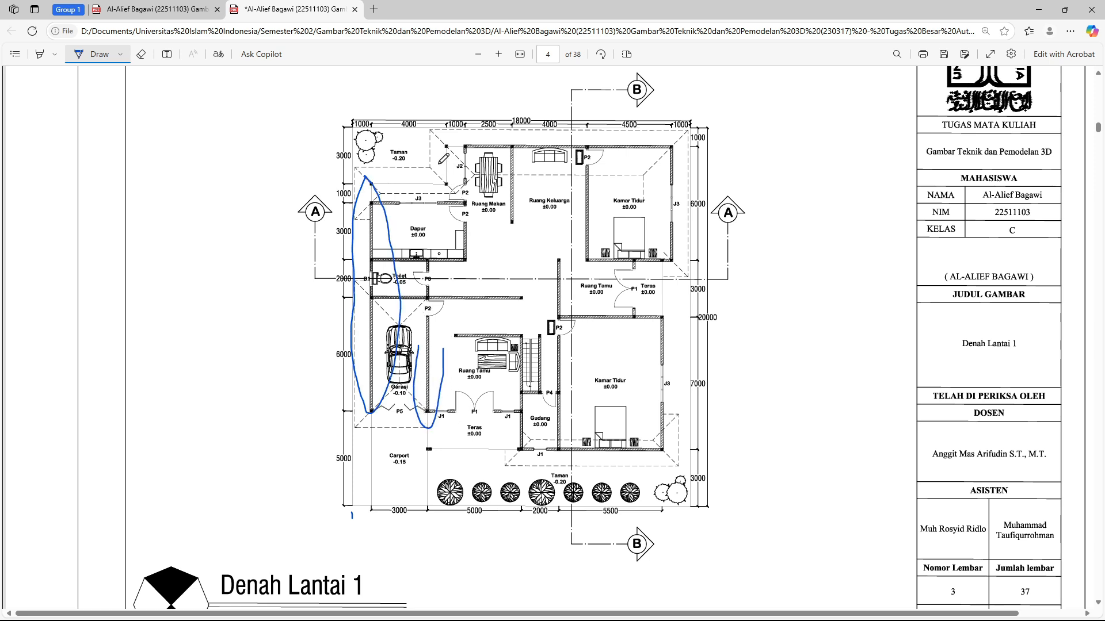
Mark the lower ends of the vertical lines beside Taman, right of Dapur, and between Ruang Makan and Ruang Keluarga
mouse_move(439, 164)
mouse_down()
mouse_move(439, 194)
mouse_move(449, 179)
mouse_up()
mouse_move(458, 254)
mouse_down()
mouse_move(461, 271)
mouse_move(473, 251)
mouse_up()
mouse_move(508, 209)
mouse_down()
mouse_move(509, 236)
mouse_move(515, 220)
mouse_up()
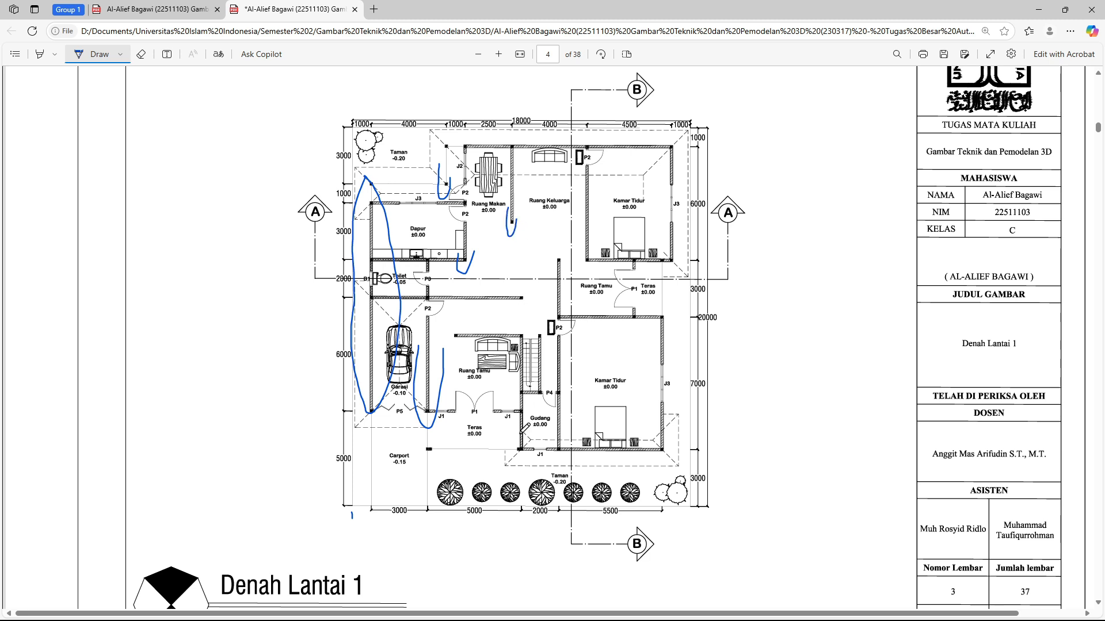
Mark the lower ends of Gudang's two side walls, the staircase line, the upper Kamar Tidur's left wall and the right Teras line
mouse_move(514, 429)
mouse_down()
mouse_move(523, 456)
mouse_move(528, 439)
mouse_up()
mouse_move(534, 366)
mouse_down()
mouse_move(538, 403)
mouse_move(544, 380)
mouse_up()
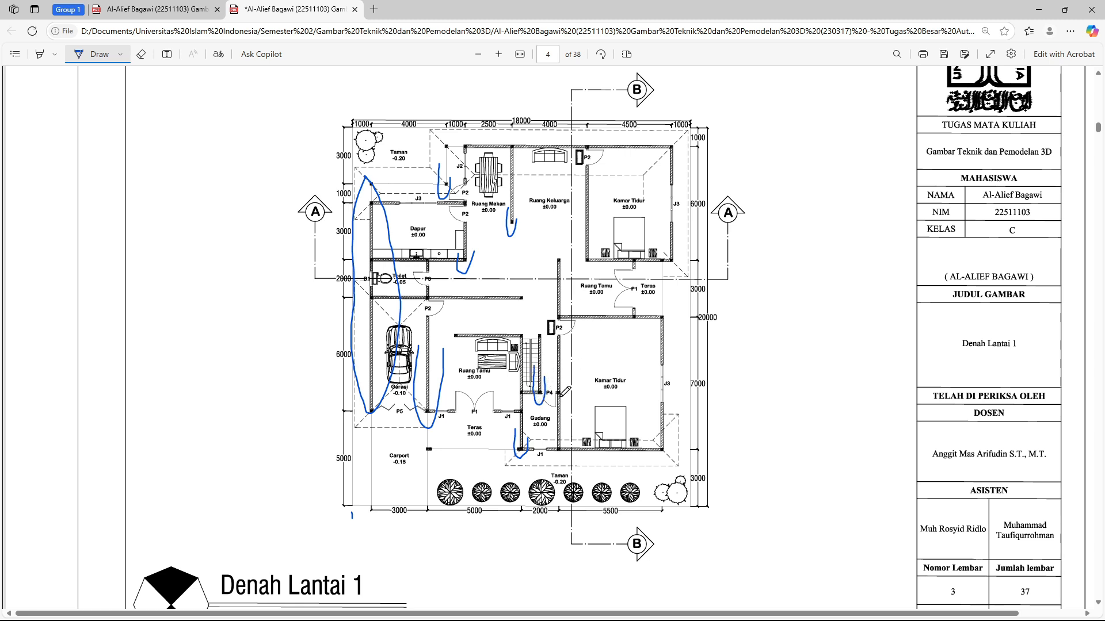
mouse_move(553, 429)
mouse_down()
mouse_move(556, 461)
mouse_move(565, 438)
mouse_up()
mouse_move(583, 249)
mouse_down()
mouse_move(589, 272)
mouse_move(596, 251)
mouse_up()
mouse_move(627, 309)
mouse_down()
mouse_move(629, 332)
mouse_move(641, 312)
mouse_up()
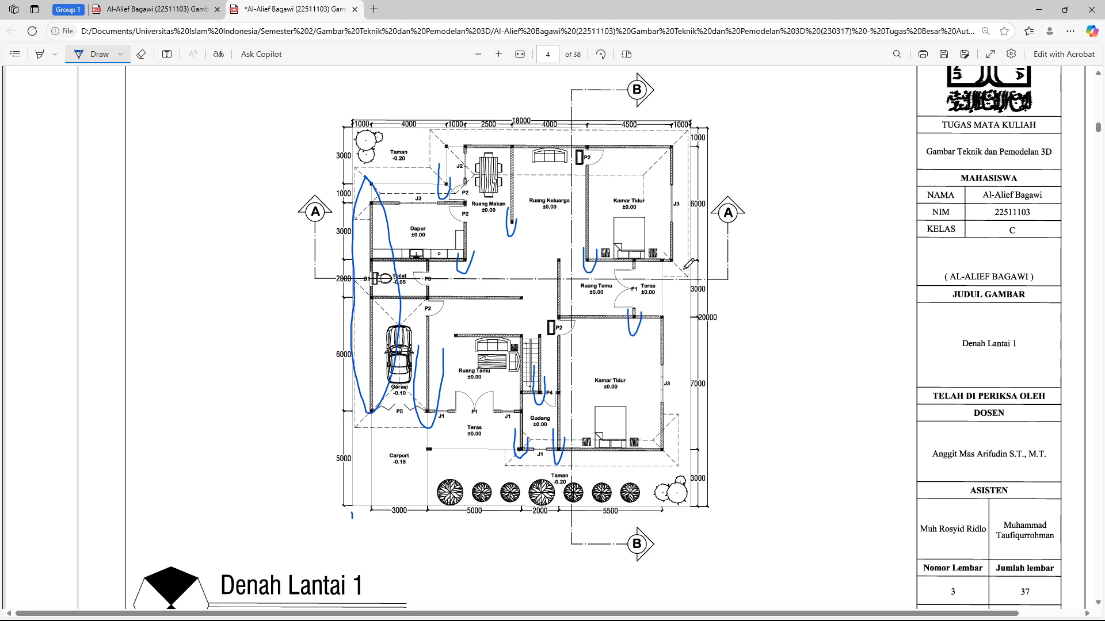
Mark the right walls of both Kamar Tidur rooms and the plan's lower-right corner, labelling that corner 14
mouse_move(656, 436)
mouse_down()
mouse_move(662, 455)
mouse_move(669, 433)
mouse_up()
mouse_move(666, 249)
mouse_down()
mouse_move(673, 268)
mouse_move(673, 259)
mouse_up()
mouse_move(687, 493)
mouse_down()
mouse_move(692, 508)
mouse_move(697, 486)
mouse_up()
drag(690, 520, 690, 529)
drag(694, 519, 699, 525)
drag(697, 520, 698, 530)
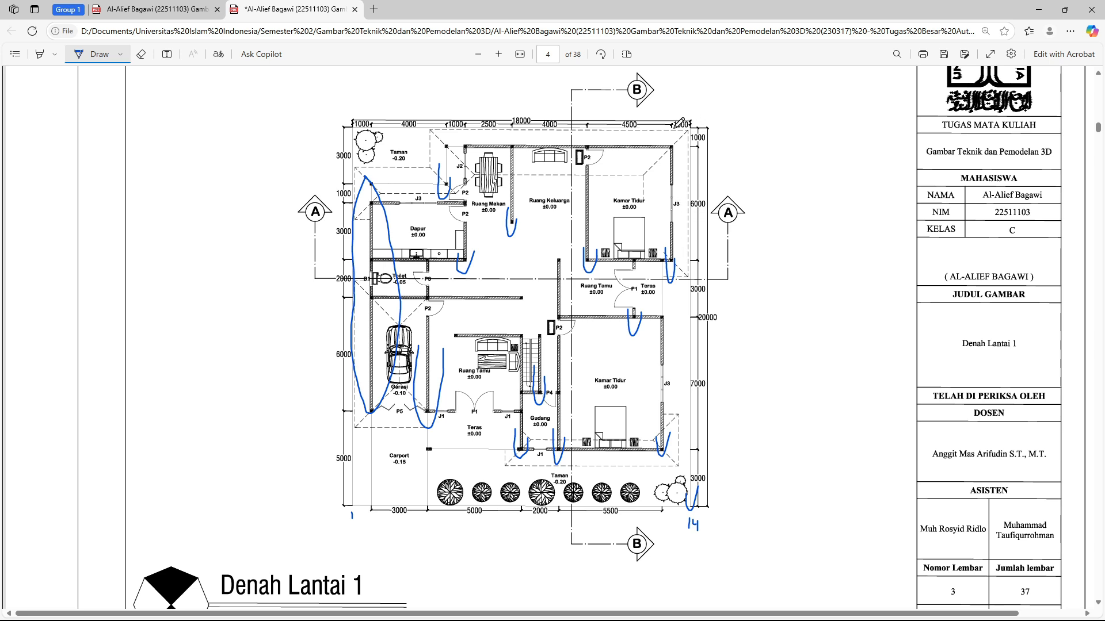
Switch to Revit, draw a vertical grid crossing the left ends of the horizontal grids, and name it A
click(1042, 9)
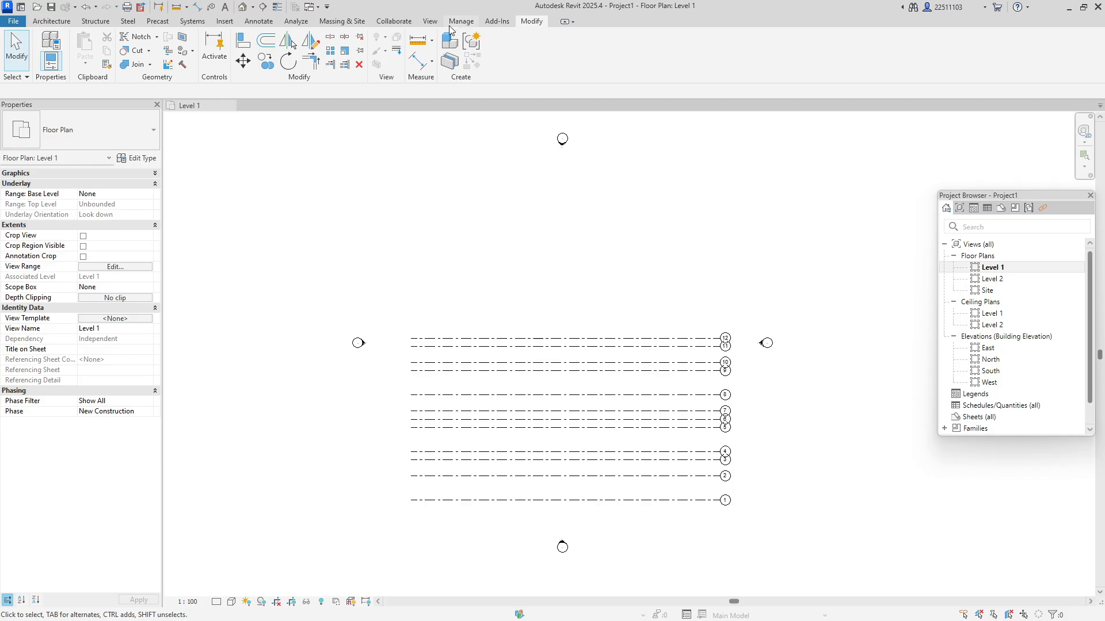
click(96, 21)
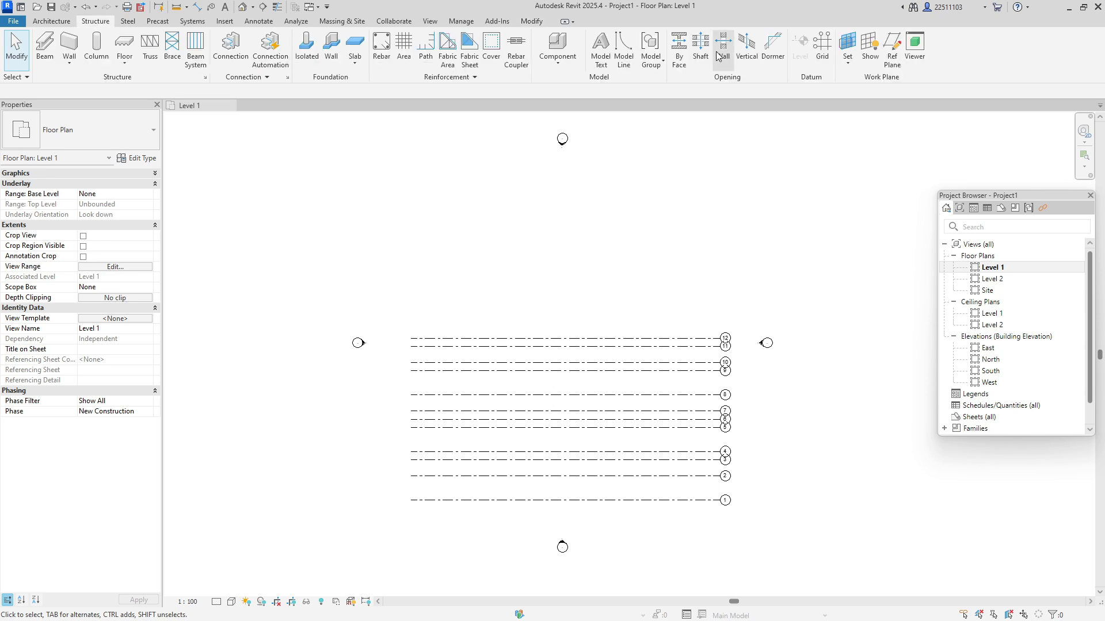
click(822, 51)
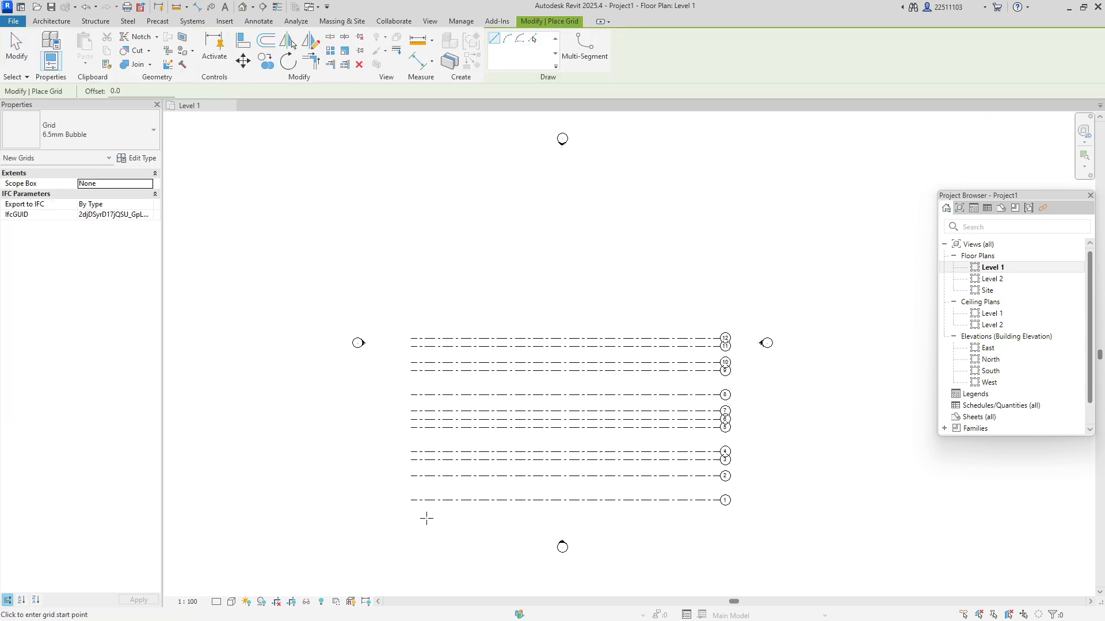
click(428, 518)
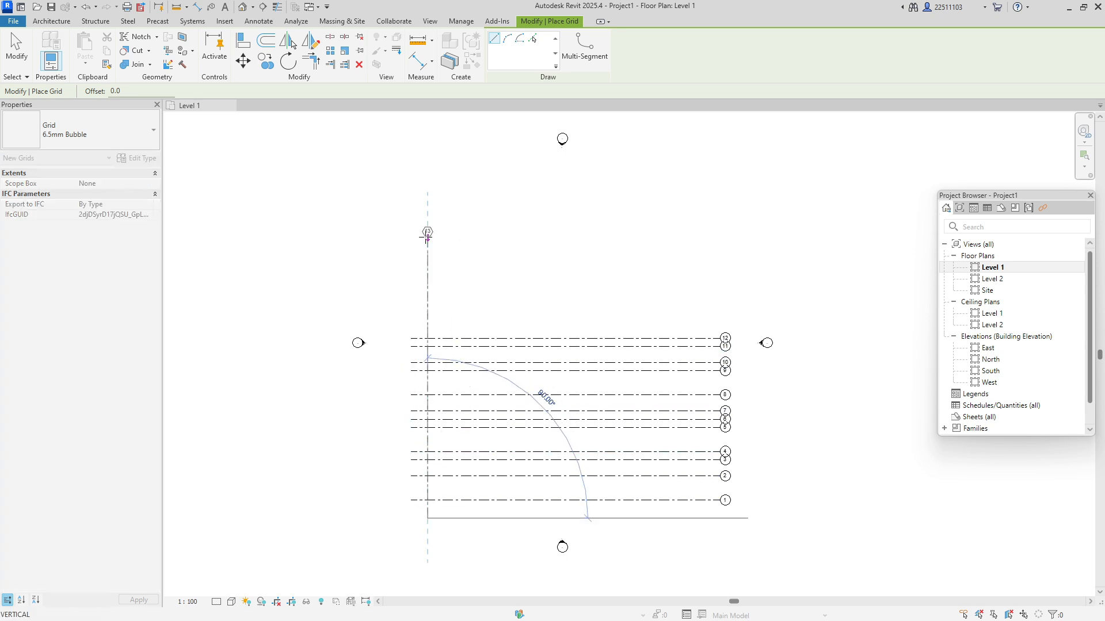
click(427, 247)
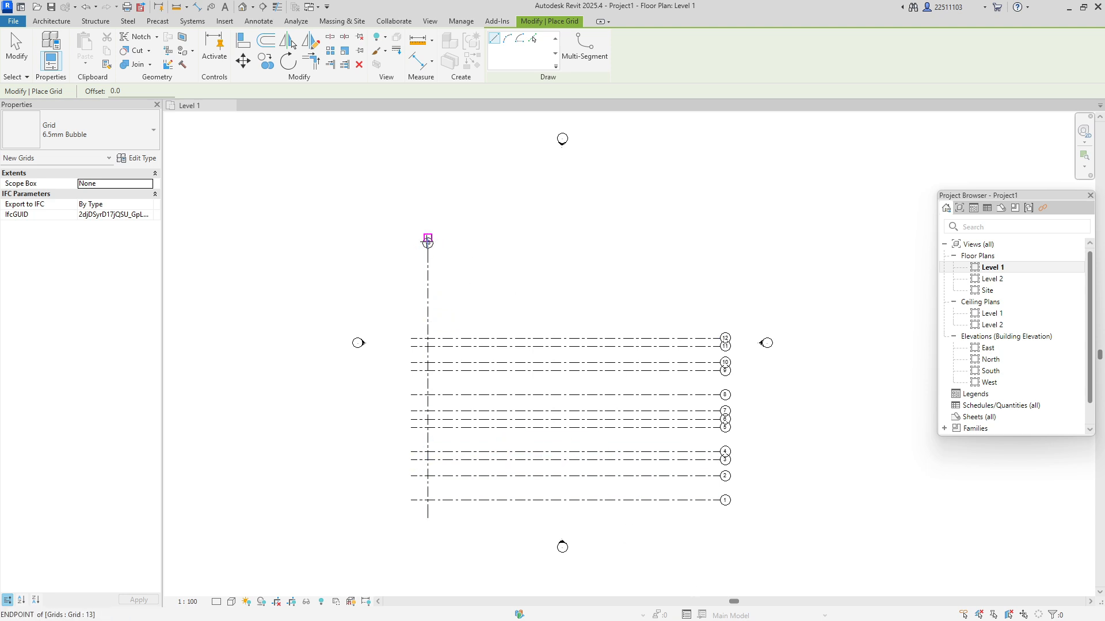
double_click(430, 244)
text(A)
click(473, 313)
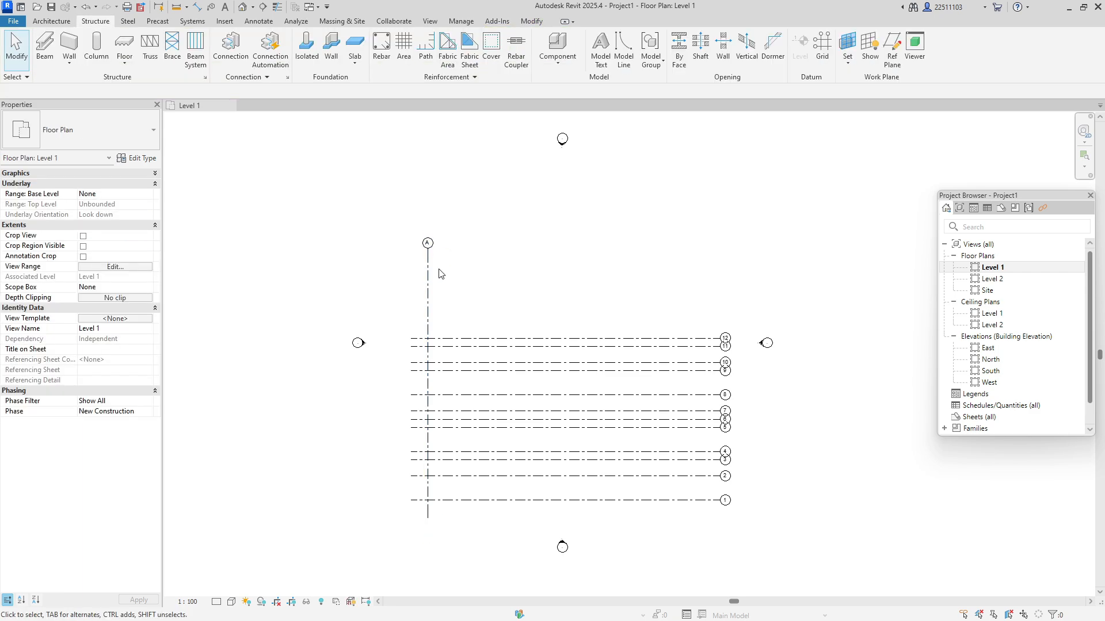
Check the vertical line spacings on the marked floor plan PDF and return to Revit
key(alt+Tab)
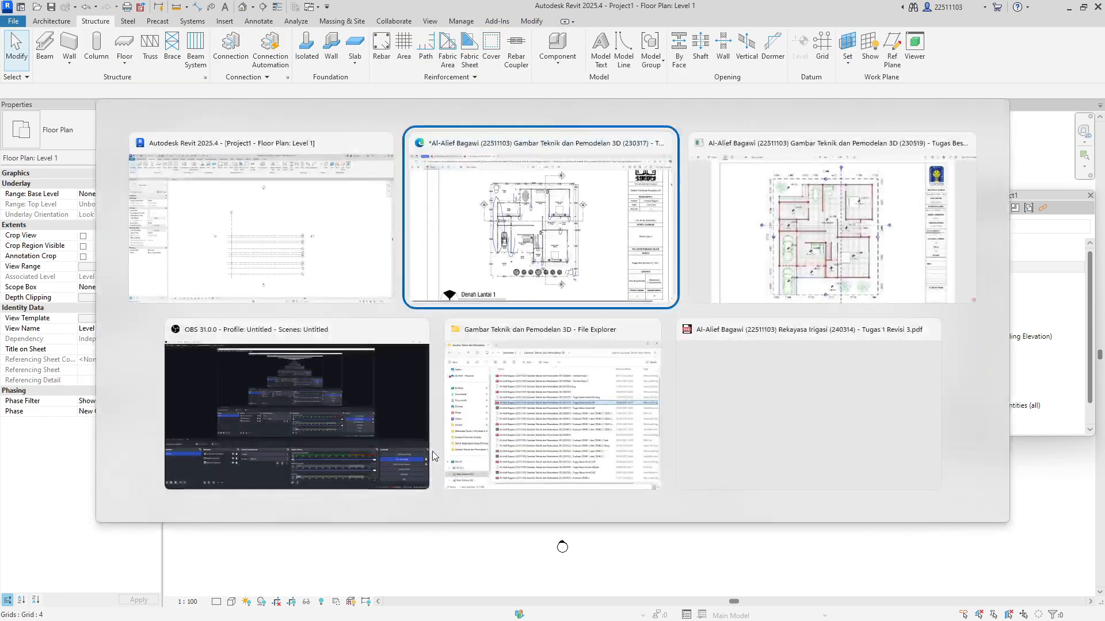
key(alt+Tab)
key(alt+Tab)
key(alt+Tab)
key(alt+Tab)
key(alt+Tab)
key(alt+Tab)
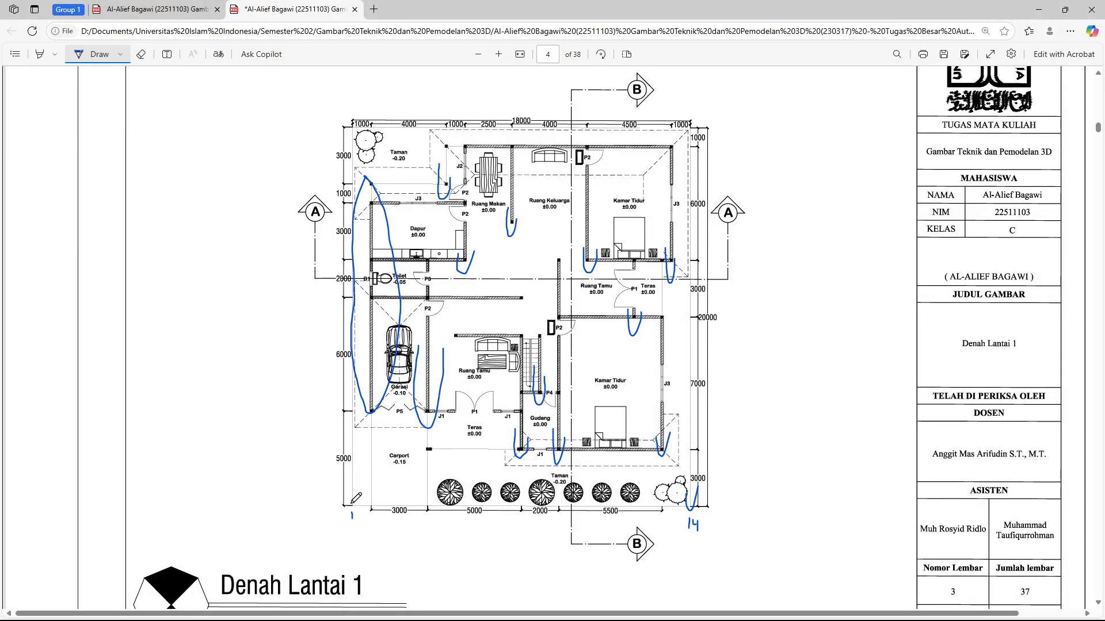
key(alt+Tab)
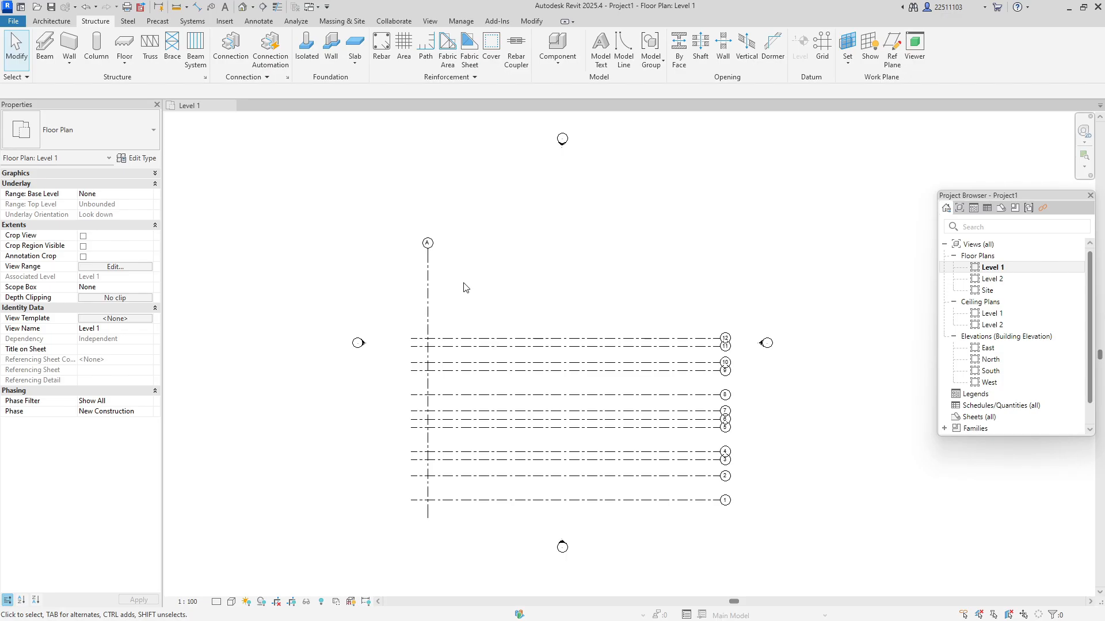
Copy grid A to the right as a multiple copy at successive spacings of 1000, 3000, 1000 and 1000 mm
click(429, 288)
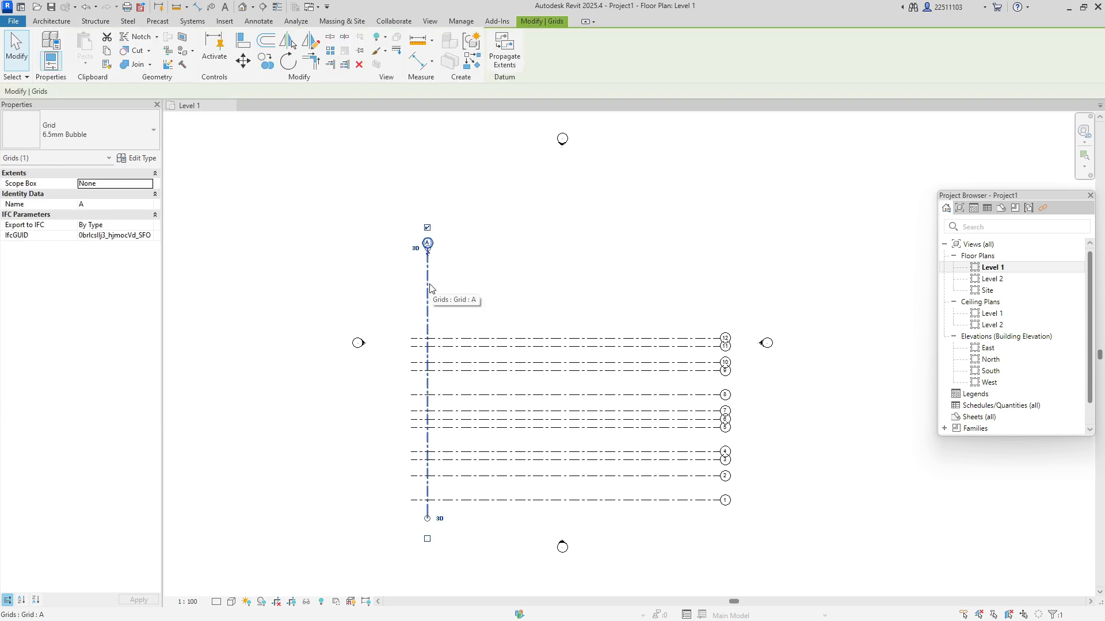
key(c)
key(o)
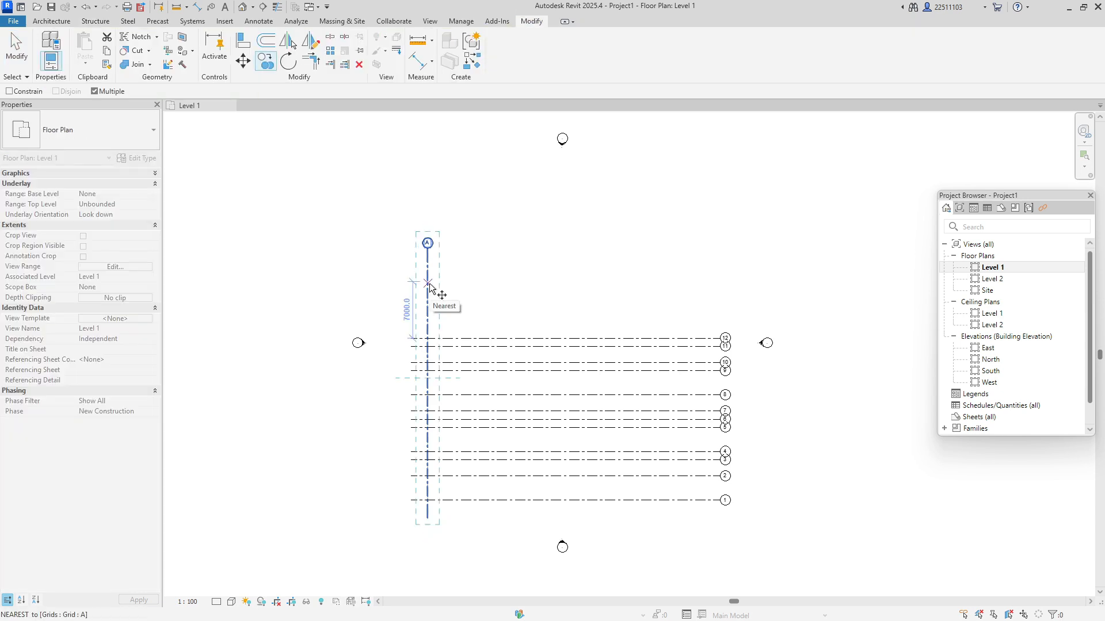
click(429, 283)
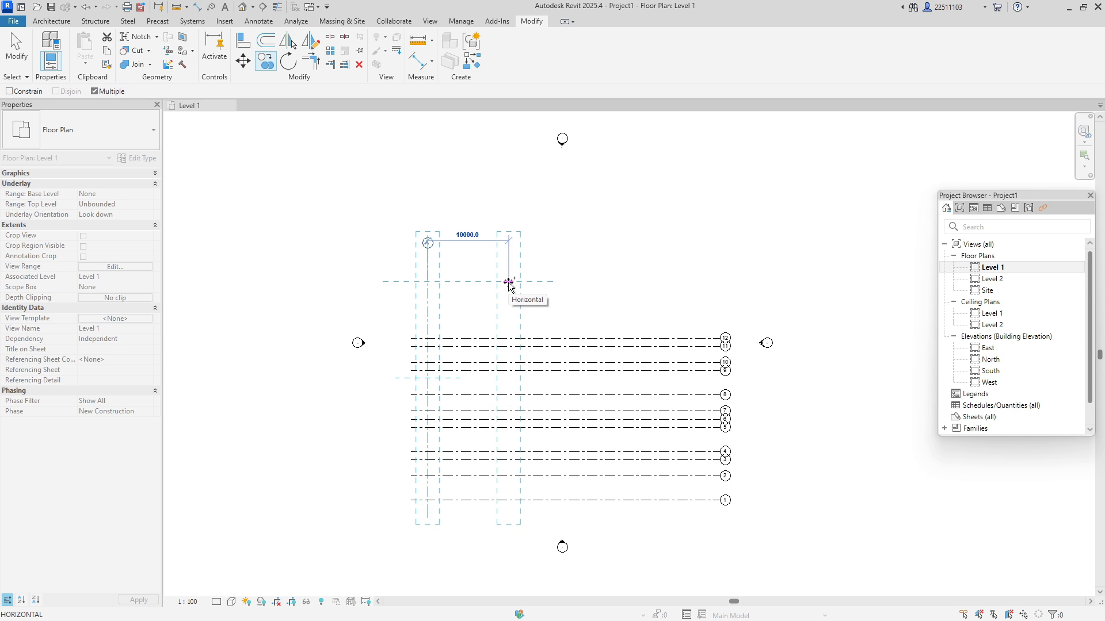
text(1000)
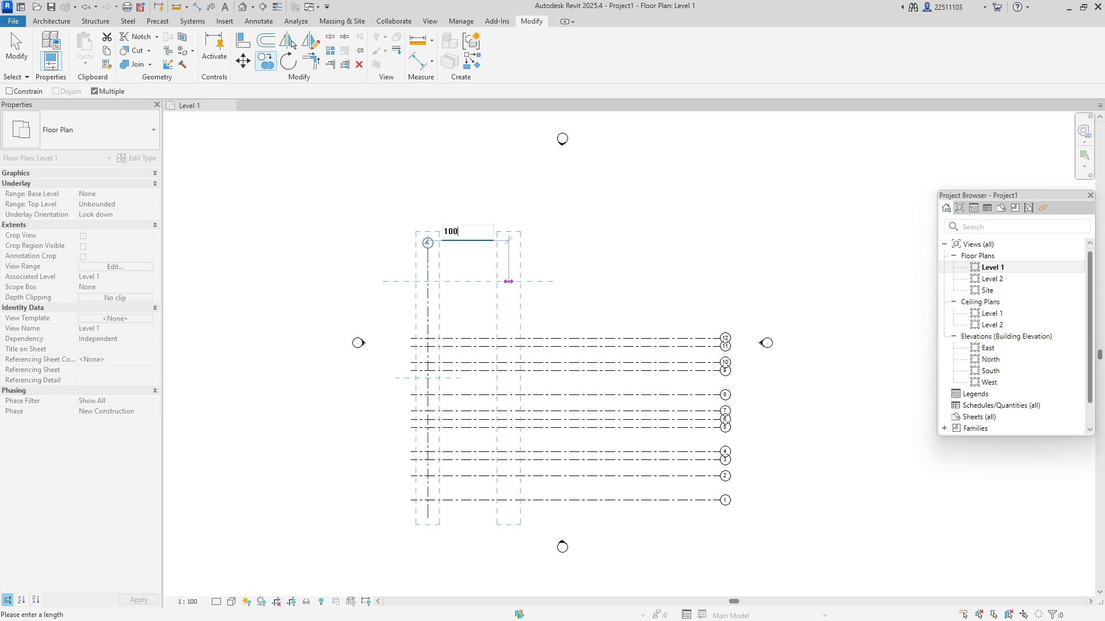
key(Return)
text(3000)
key(Return)
text(1000)
key(Return)
text(1000)
key(Return)
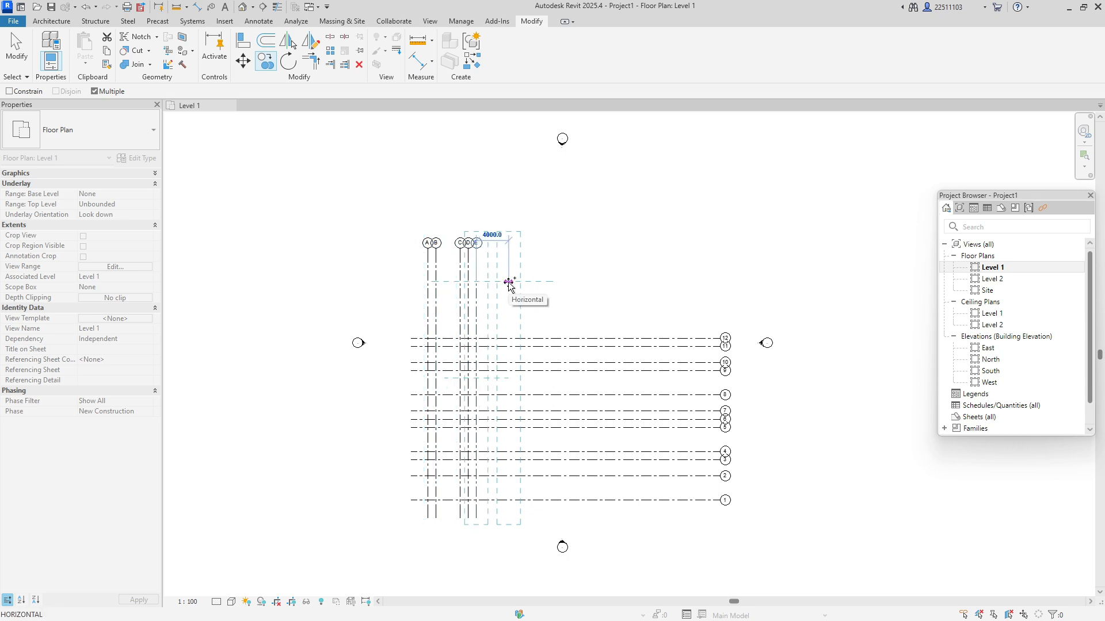
Continue the multiple copy with nine more vertical grids at the floor plan's spacings, ending at grid N
text(20)
key(Return)
text(500)
key(Return)
text(10)
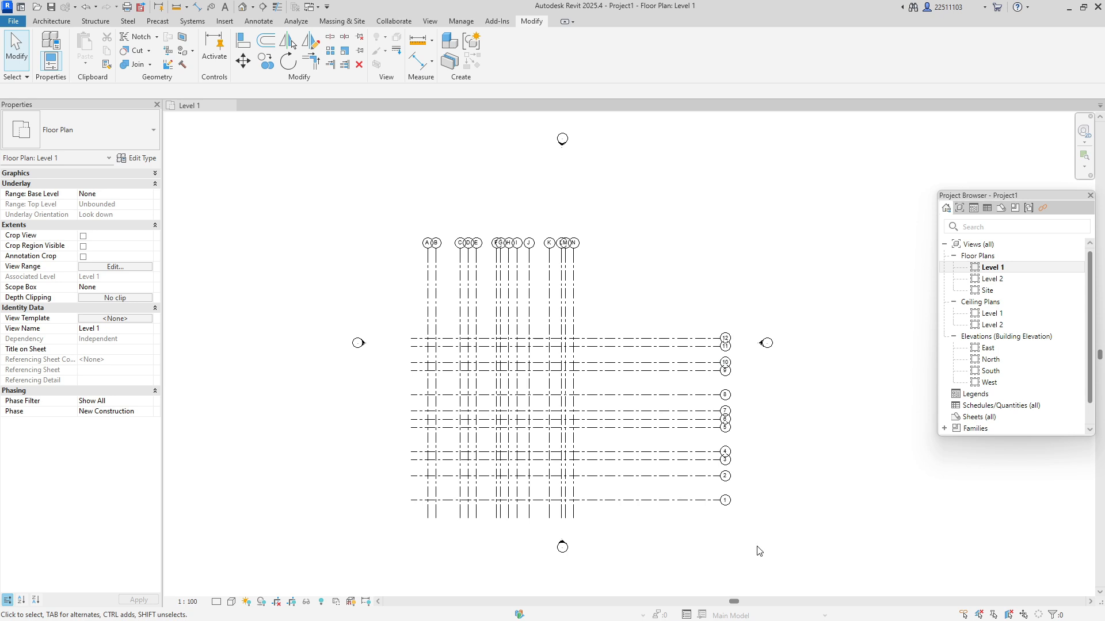
Shorten the horizontal grids to end just past grid N and the vertical grids to end just above grid 12
click(712, 503)
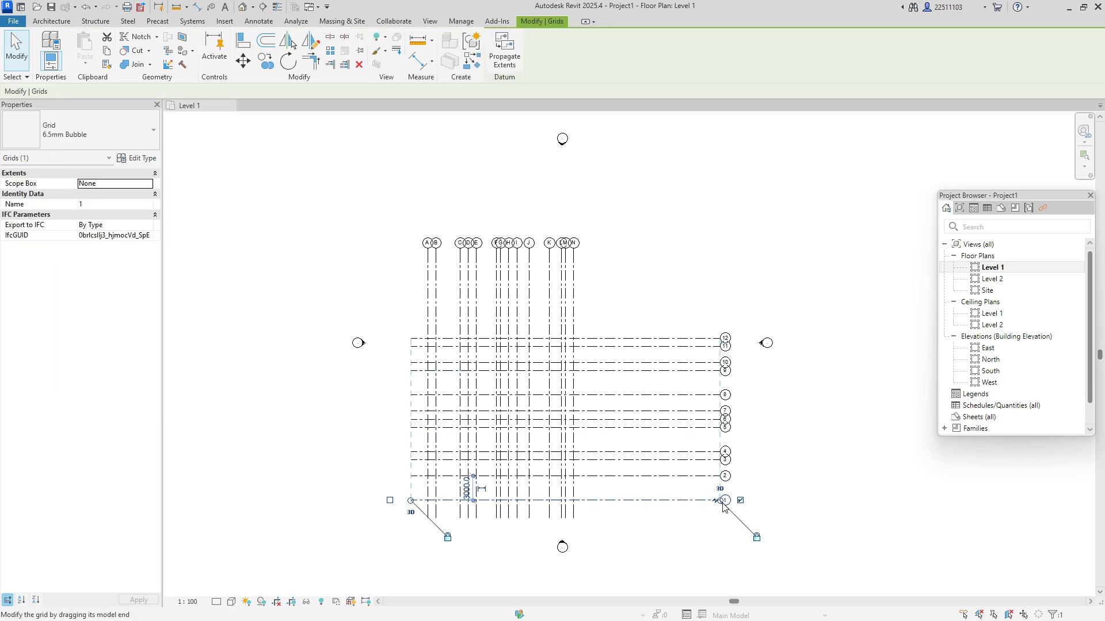
drag(719, 501, 588, 499)
key(Escape)
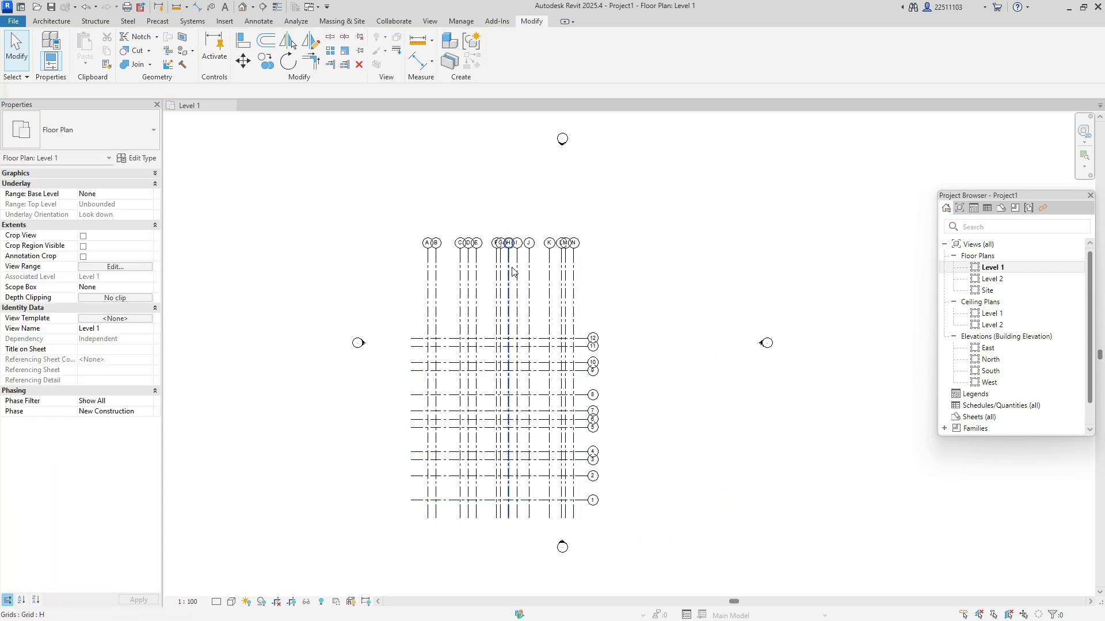
click(429, 264)
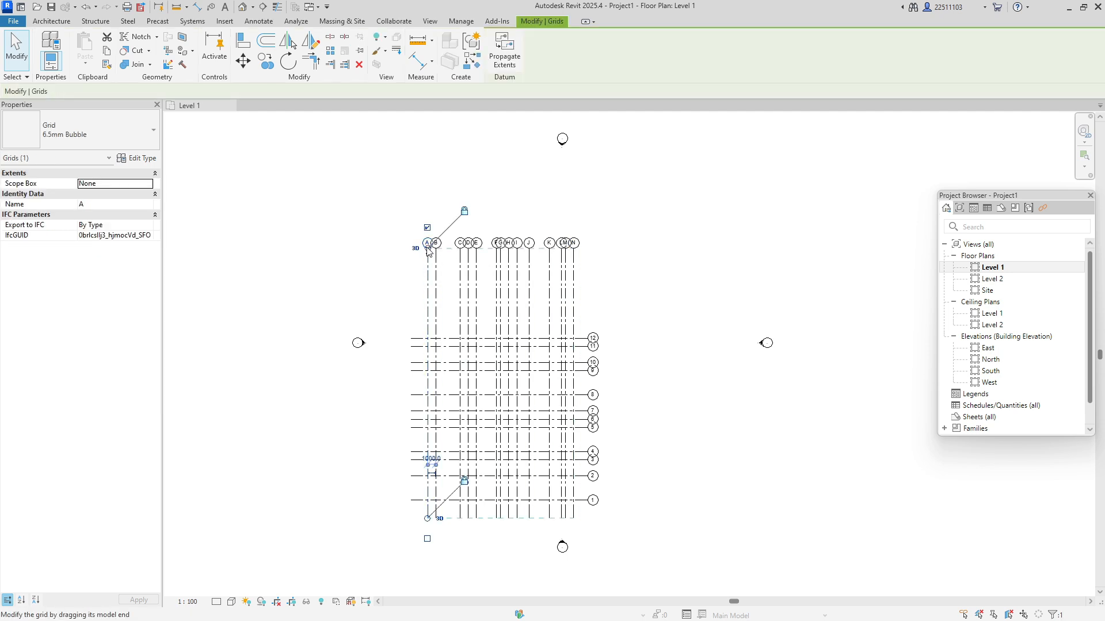
drag(429, 252, 455, 331)
key(Escape)
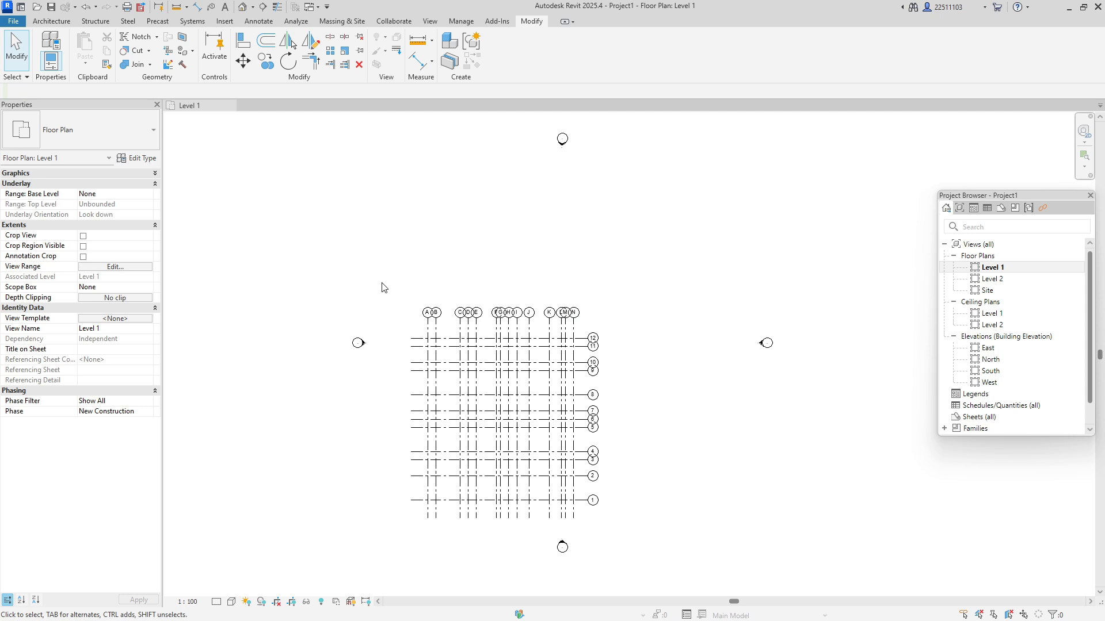
Move all the grids together up and to the right so they sit between the four elevation markers
drag(381, 288, 627, 536)
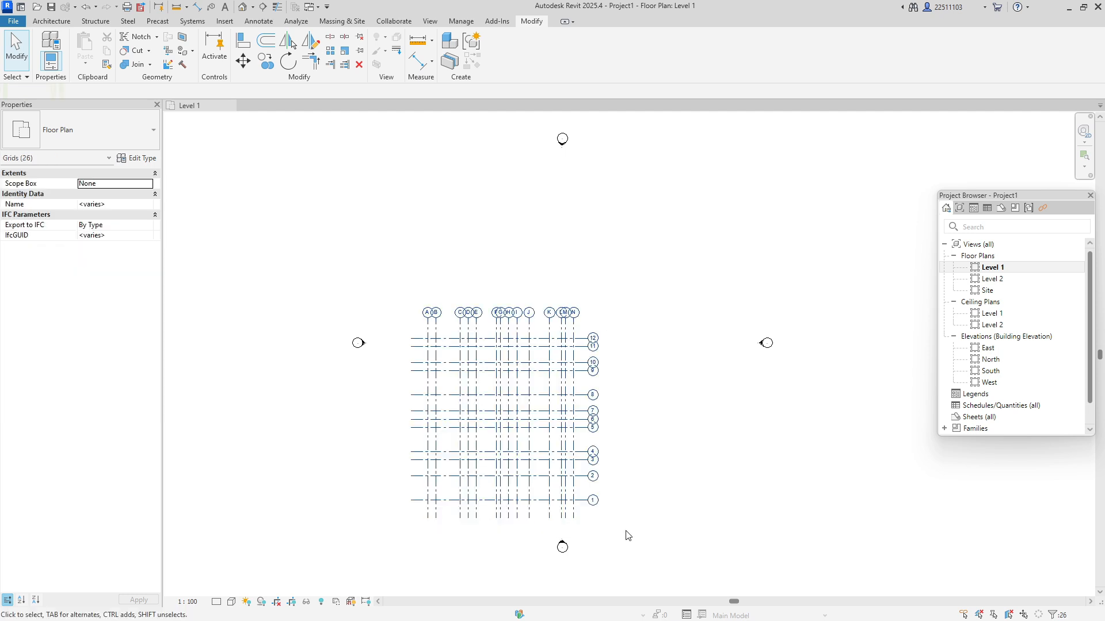
click(242, 61)
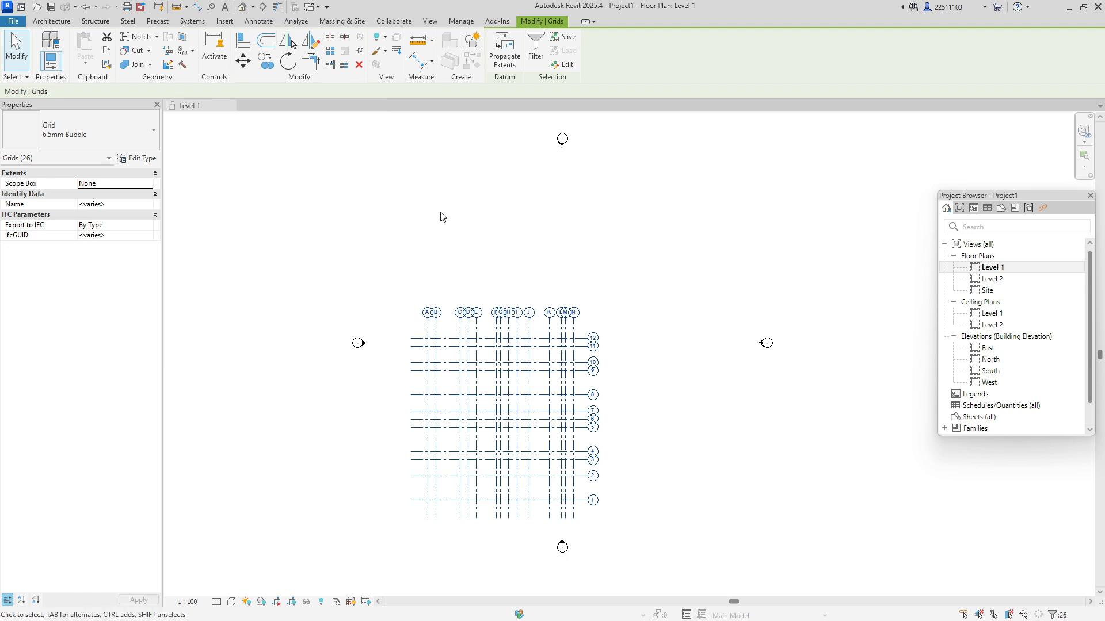
click(553, 377)
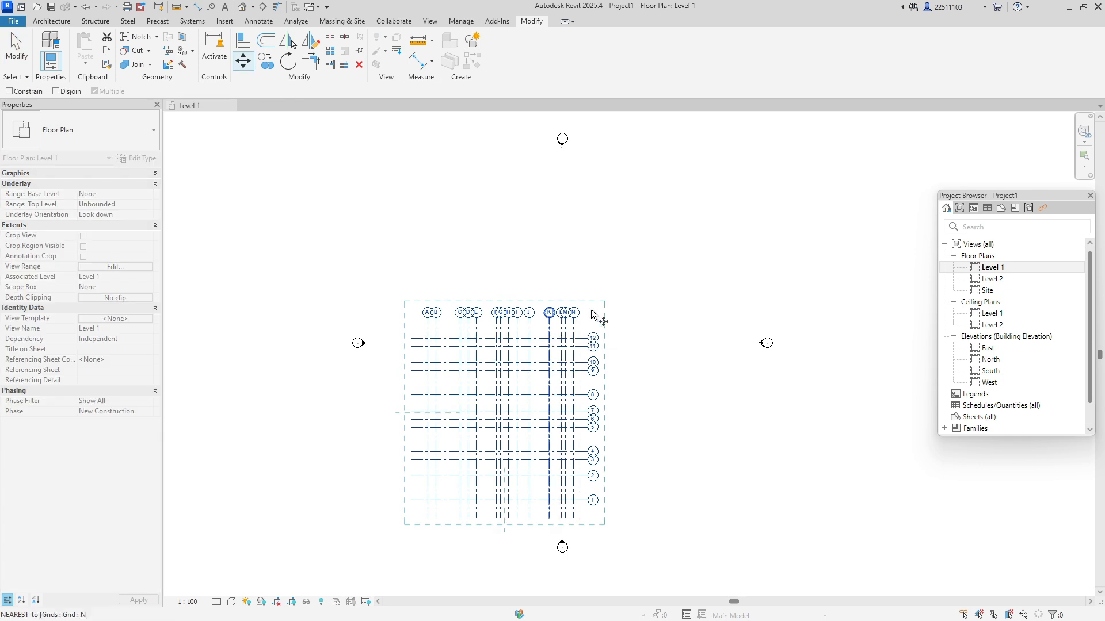
click(574, 338)
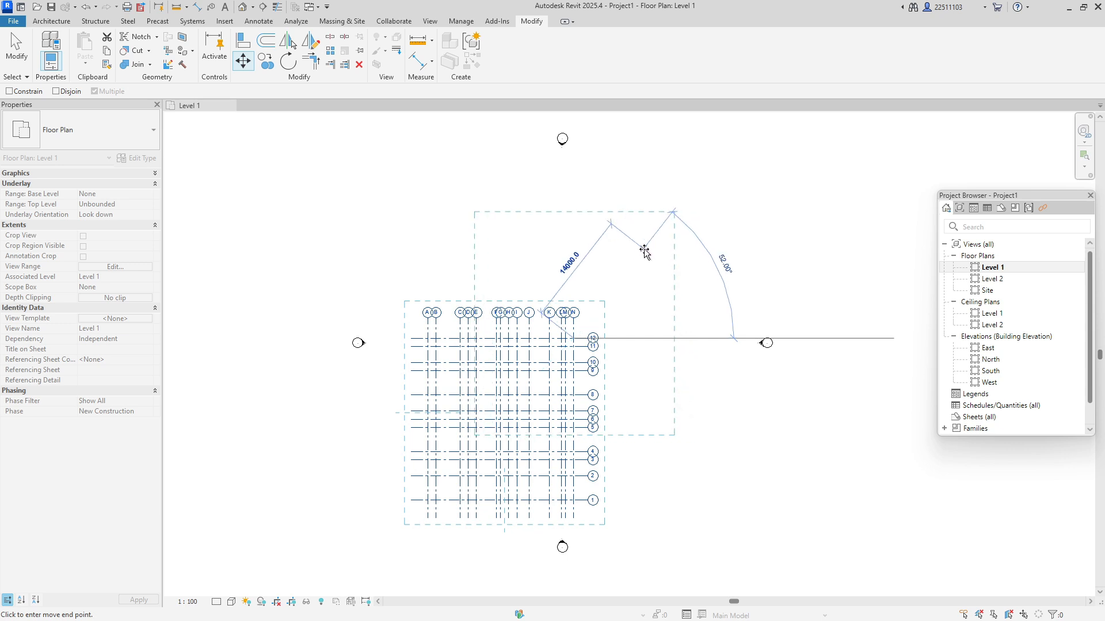
click(644, 251)
key(Escape)
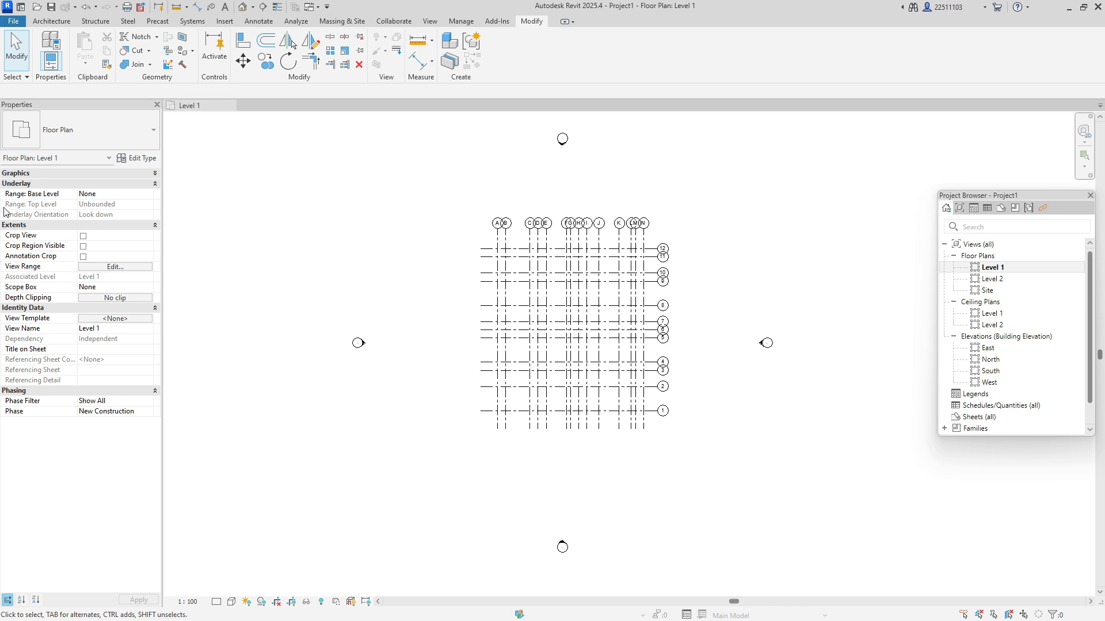
Expand the floor plan view's graphics properties and set the view scale to 1 : 50
click(45, 175)
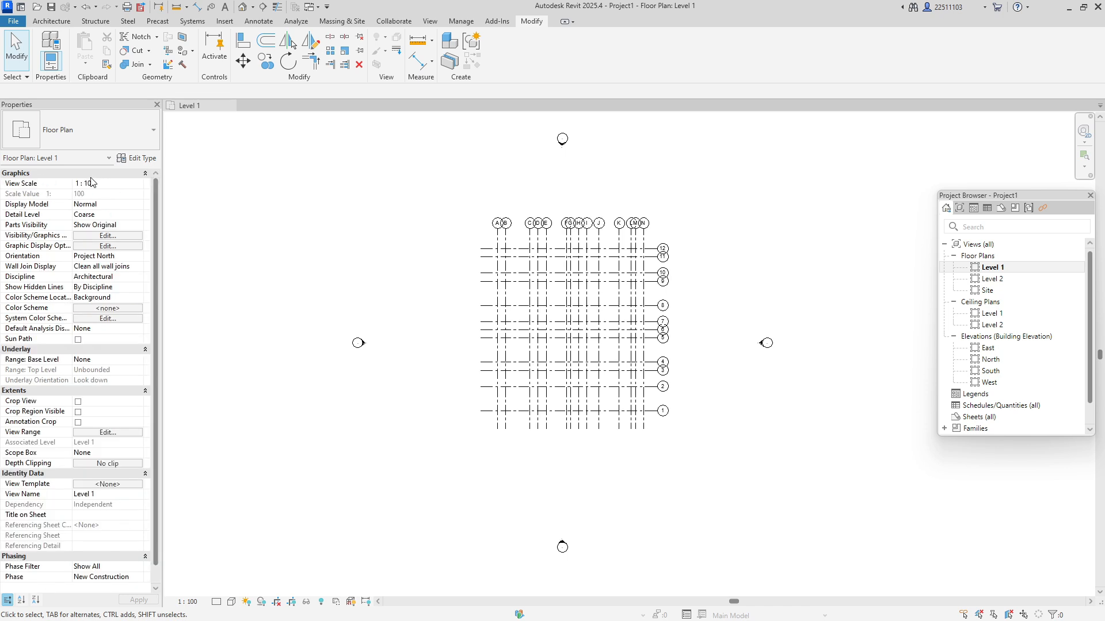
scroll(496, 299, up, 3)
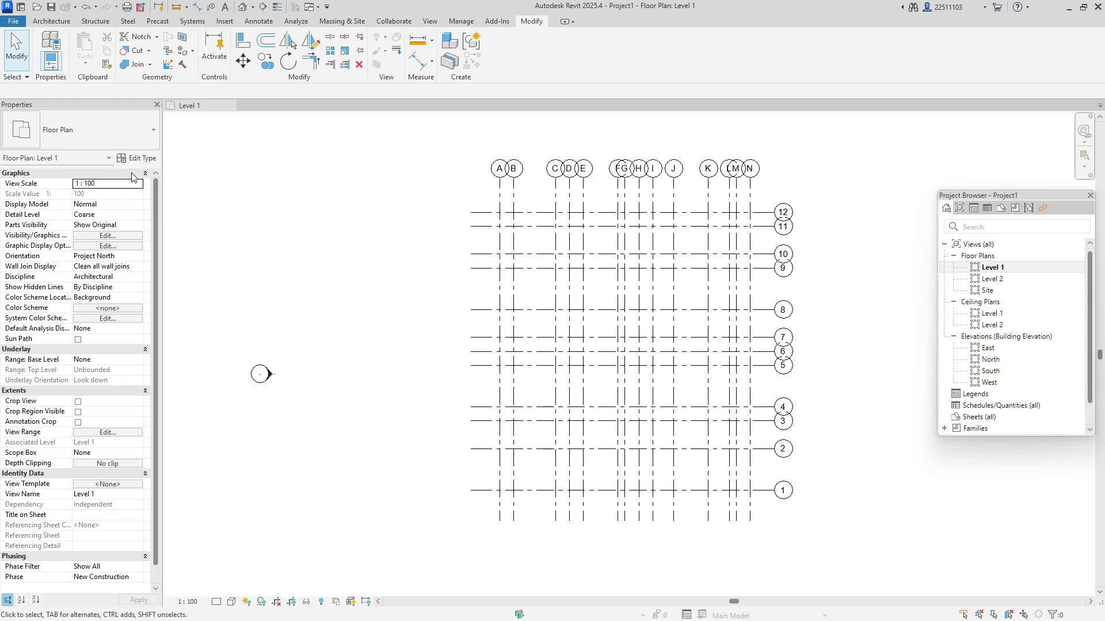
click(111, 187)
text(1 : 5)
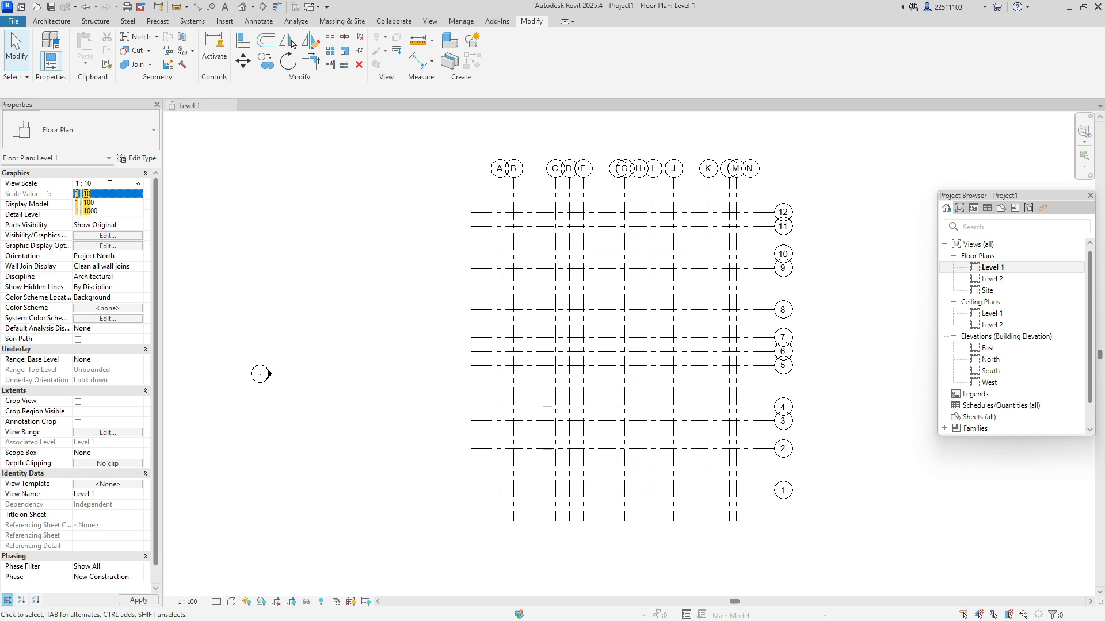
text(0)
key(Return)
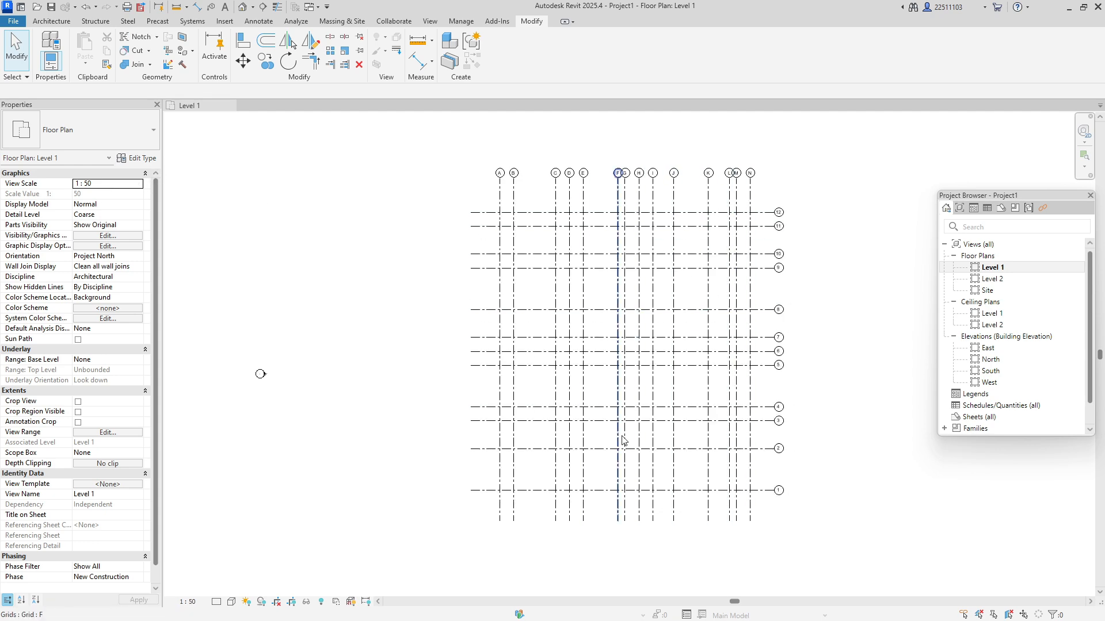
Set the view scale of the Level 1 floor plan back to 1 : 100
click(259, 21)
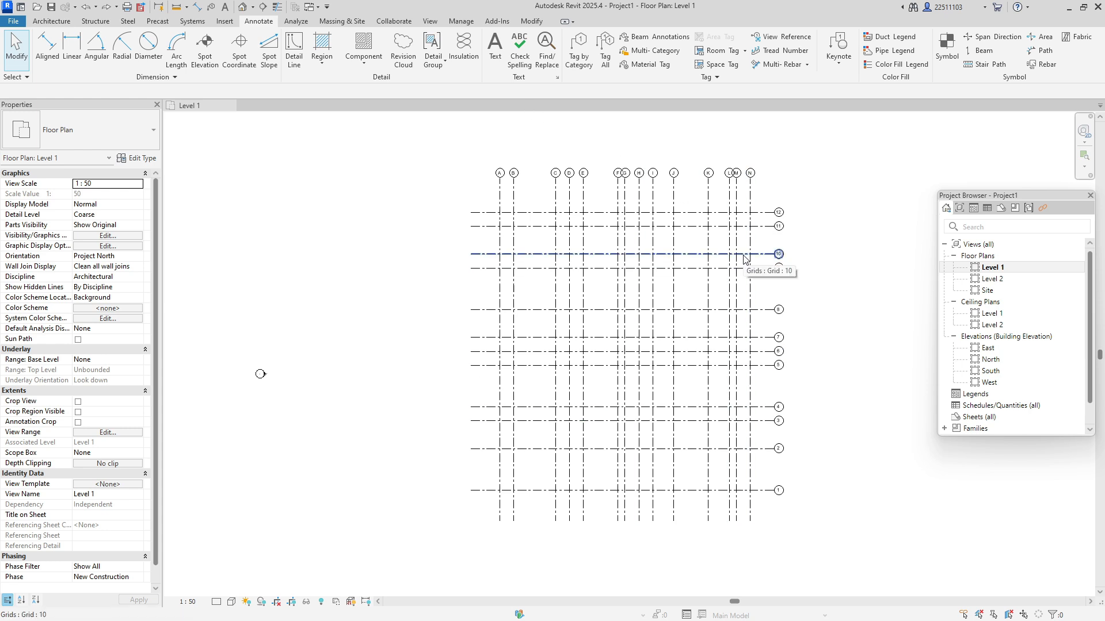
click(98, 182)
double_click(98, 183)
click(101, 196)
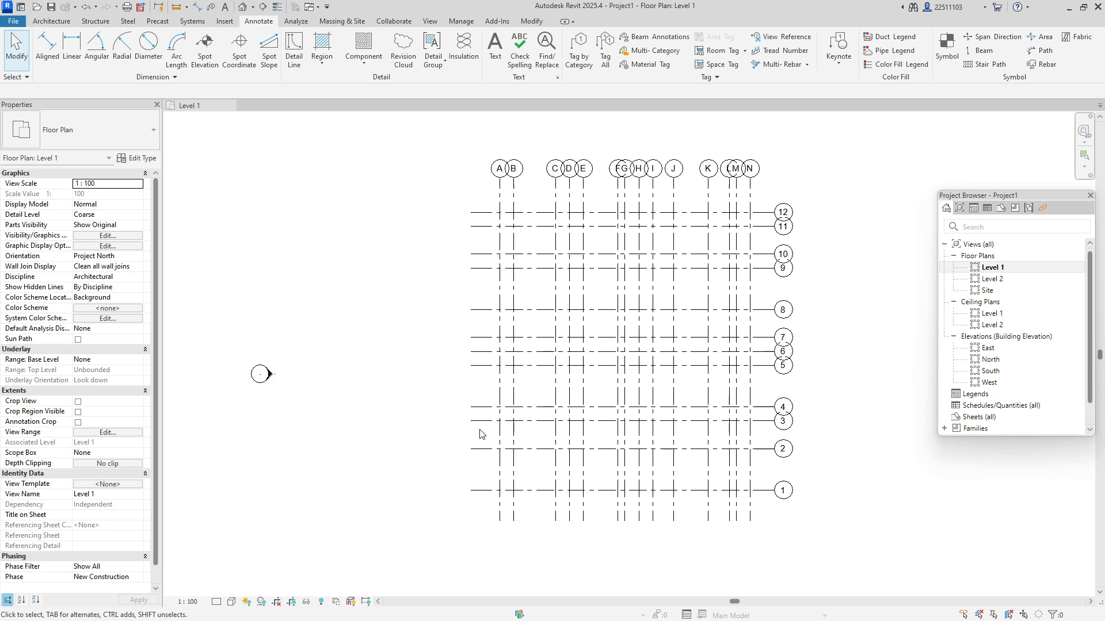
Arrange the Level 1 plan in Revit and the Denah Lantai 1 floor plan PDF side by side for dimensioning
click(73, 48)
key(Escape)
click(268, 17)
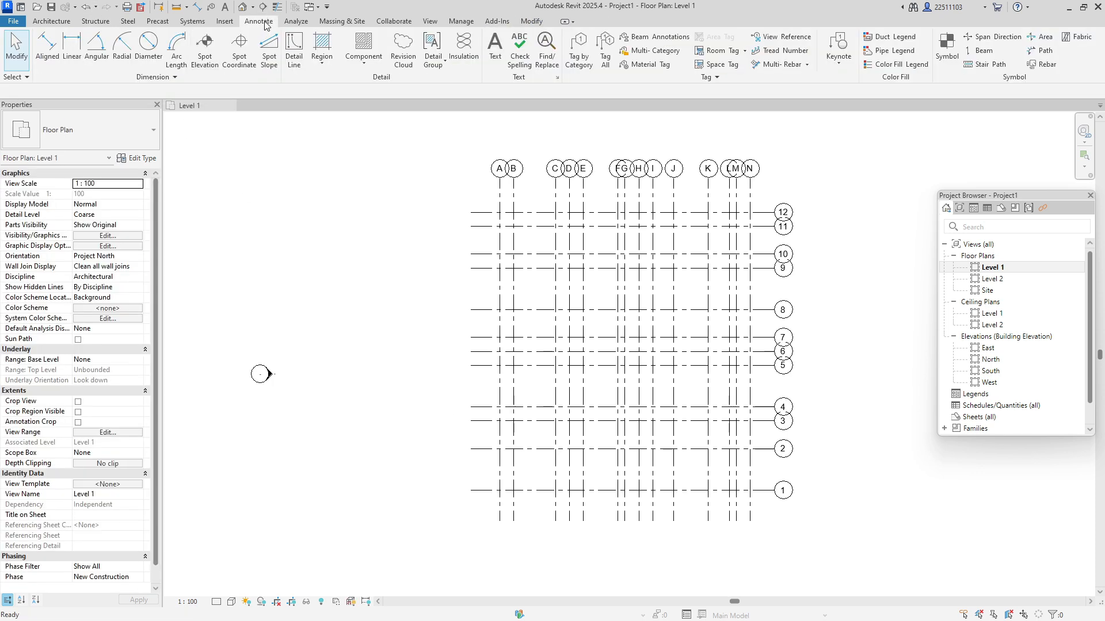
click(72, 48)
key(alt+Tab)
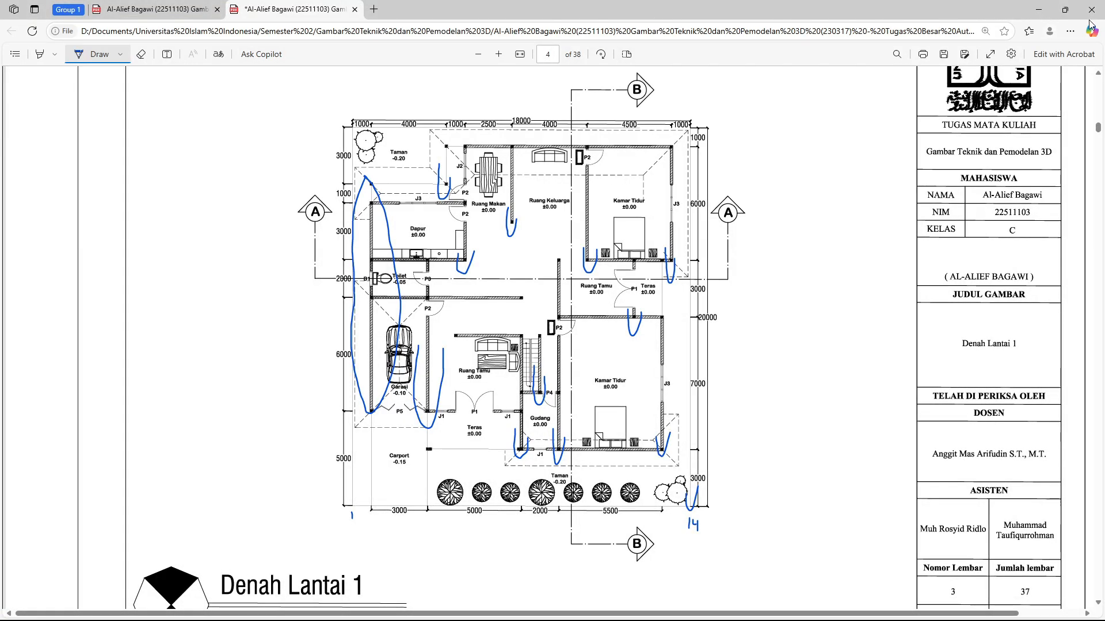
mouse_move(1066, 9)
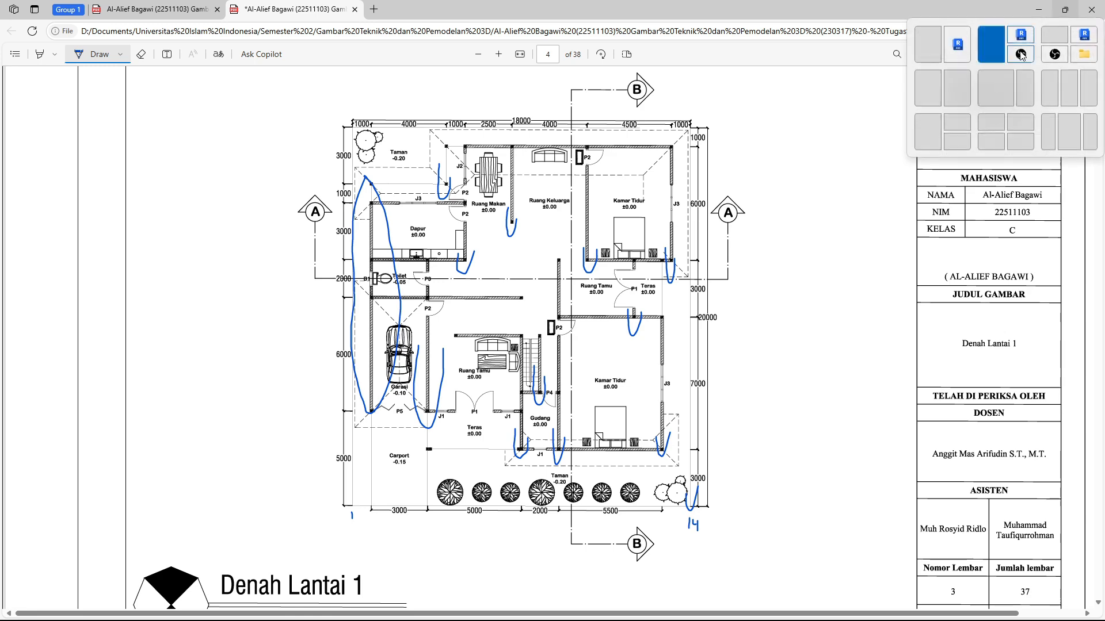
click(956, 91)
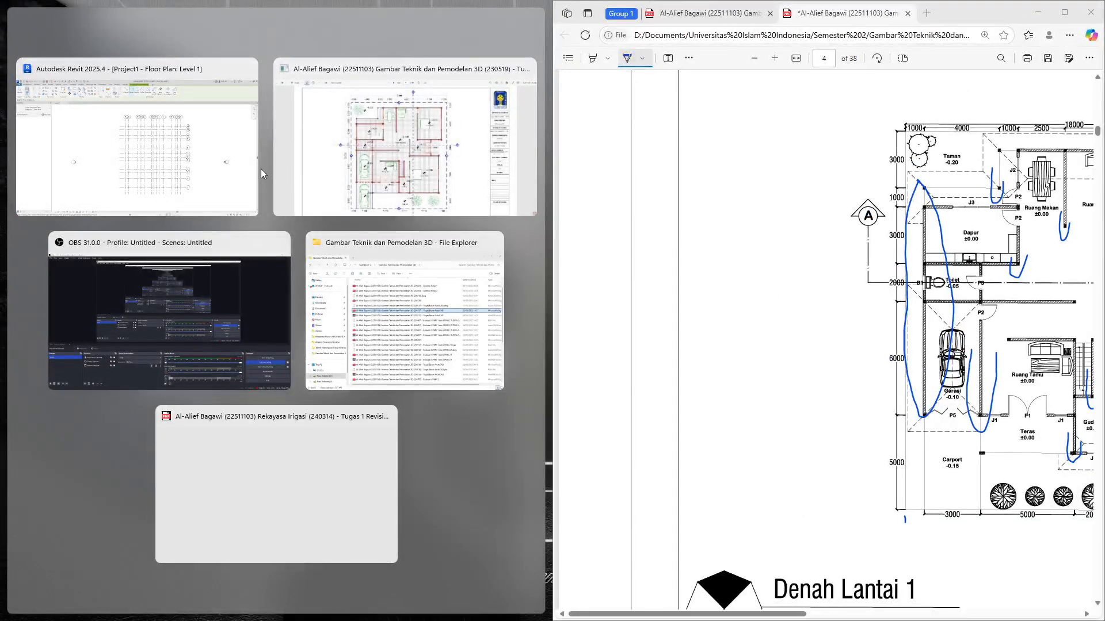
click(245, 167)
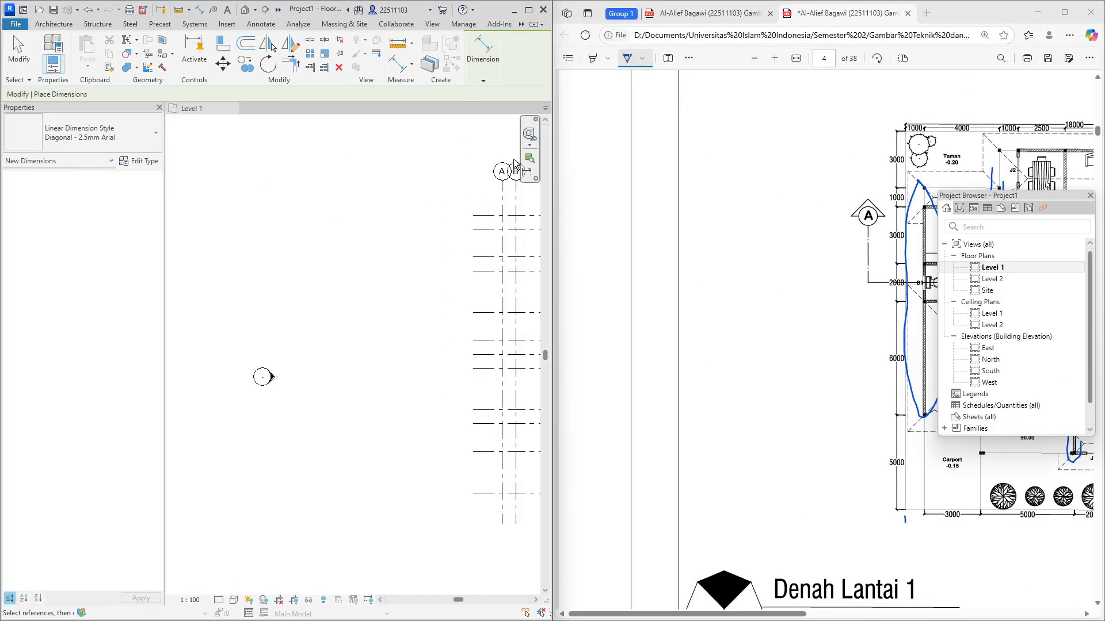
click(533, 145)
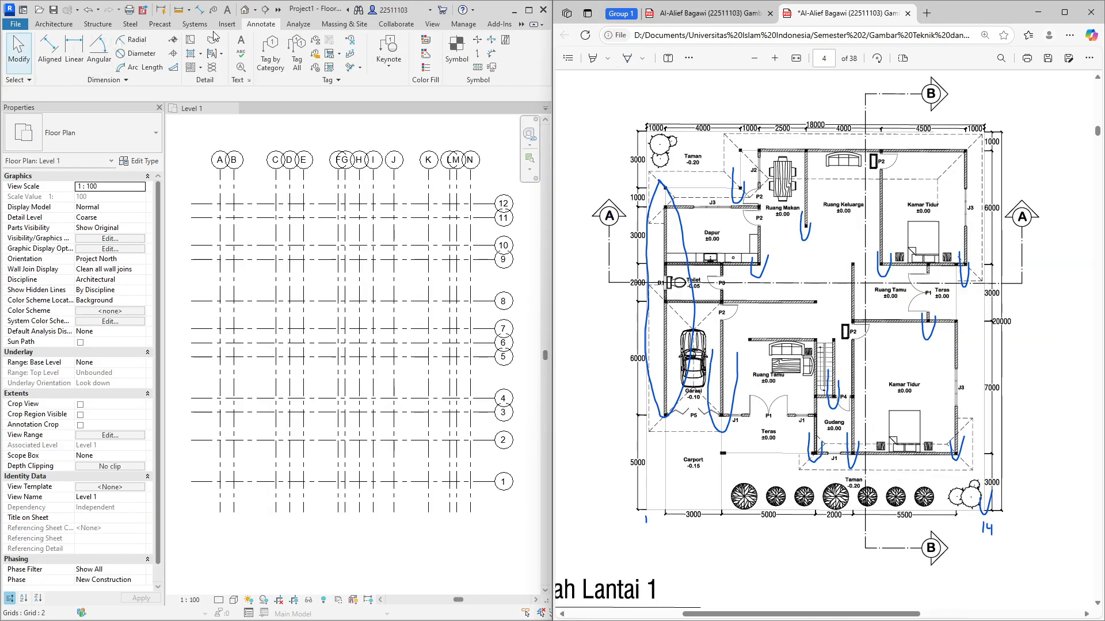
Place a linear dimension chain below grid 1 through vertical grids A, B, C, G, I, L and N
click(82, 48)
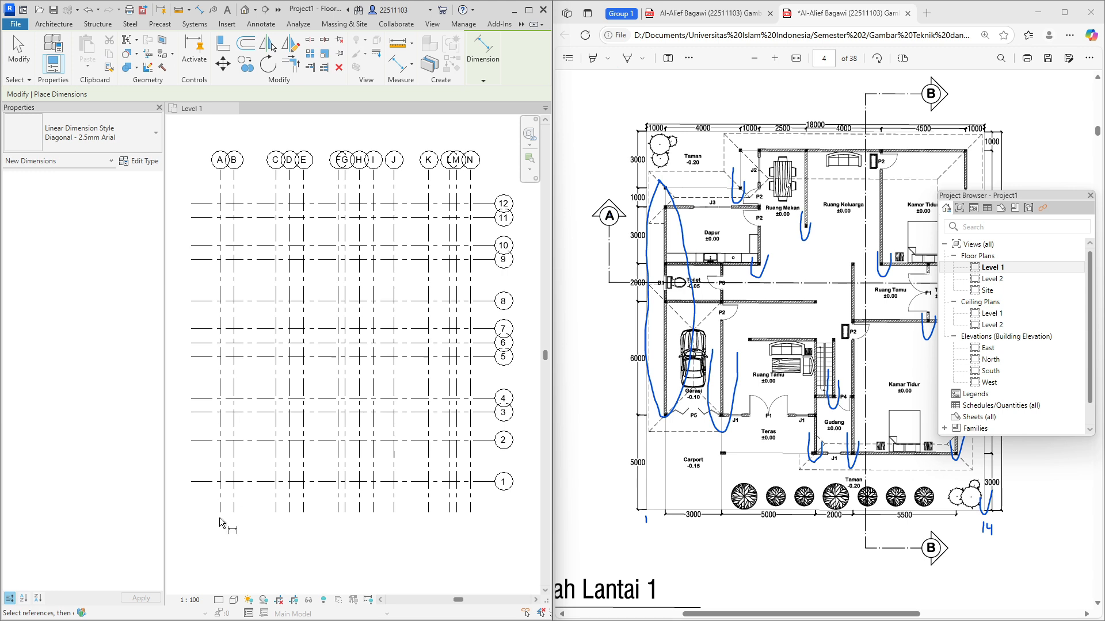
click(220, 485)
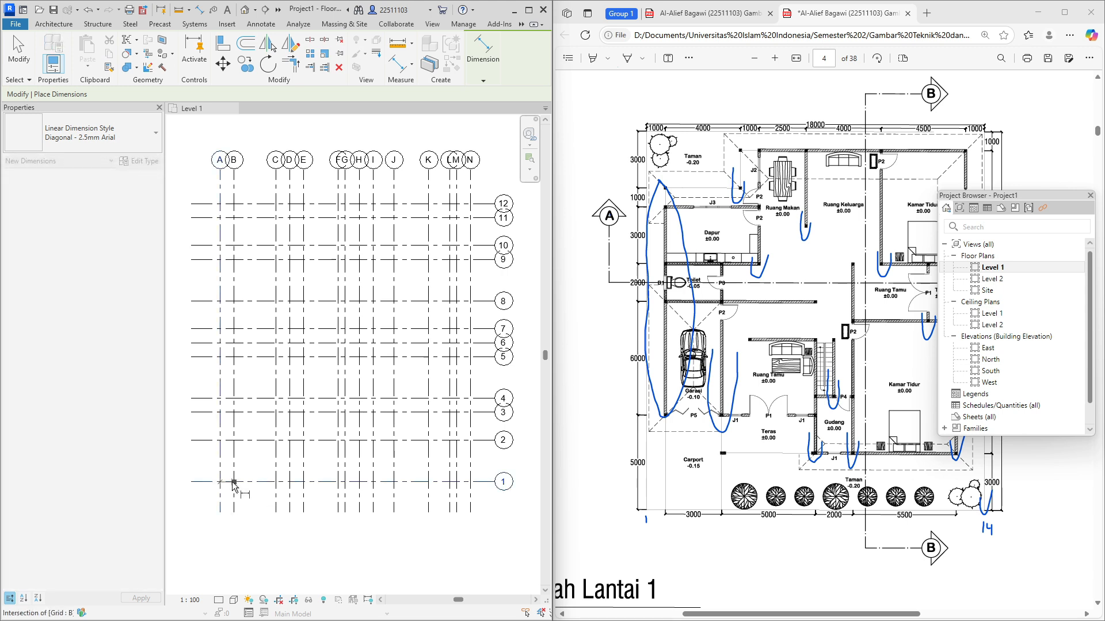
click(235, 505)
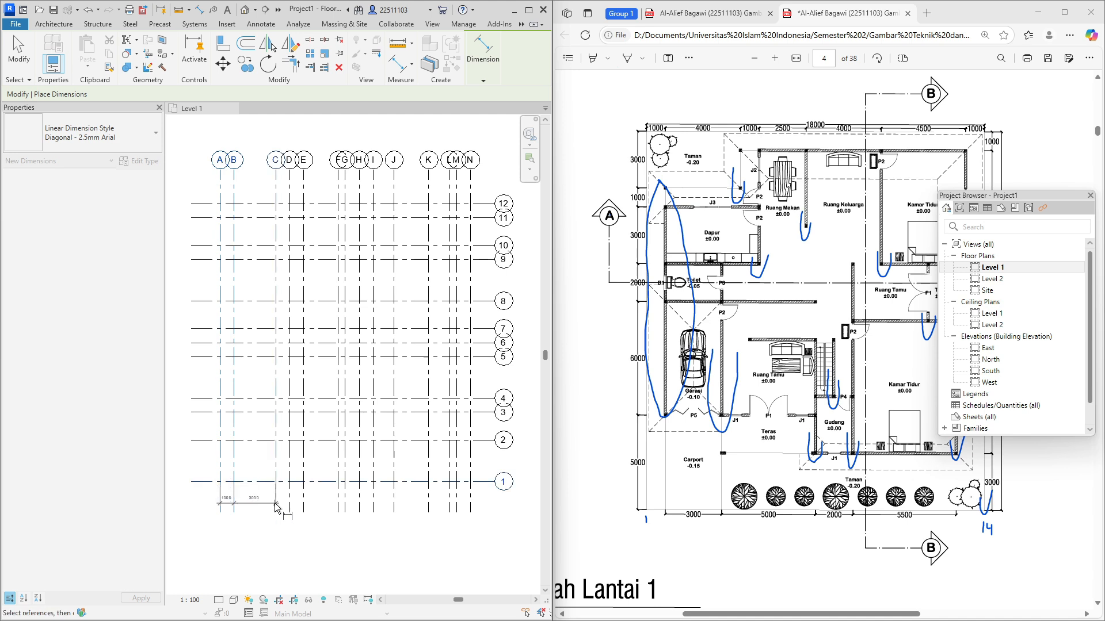
click(275, 507)
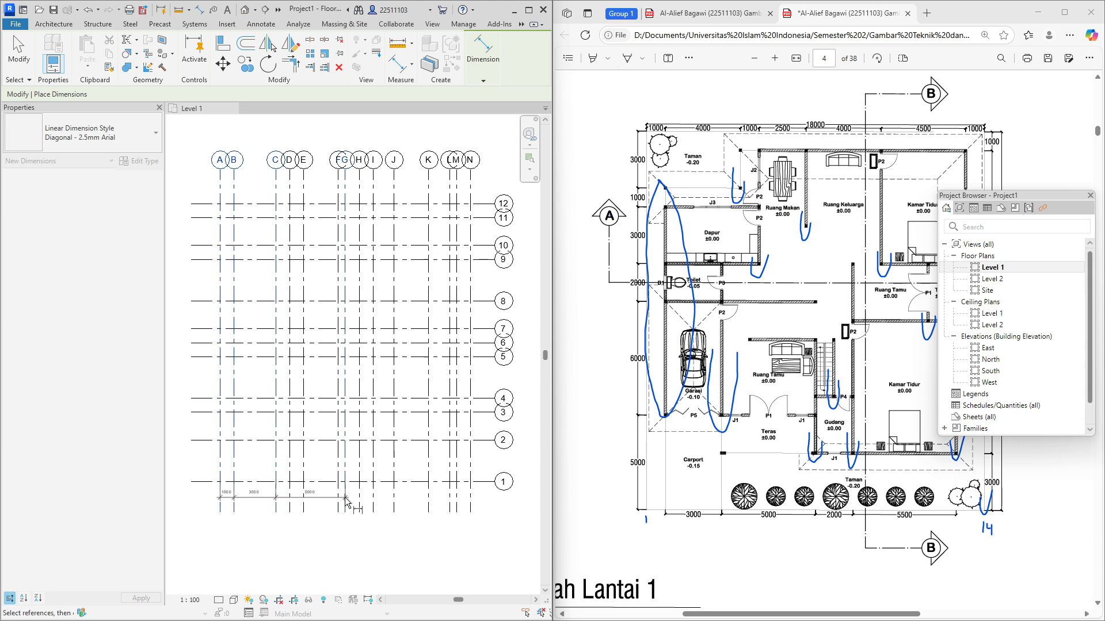
click(345, 502)
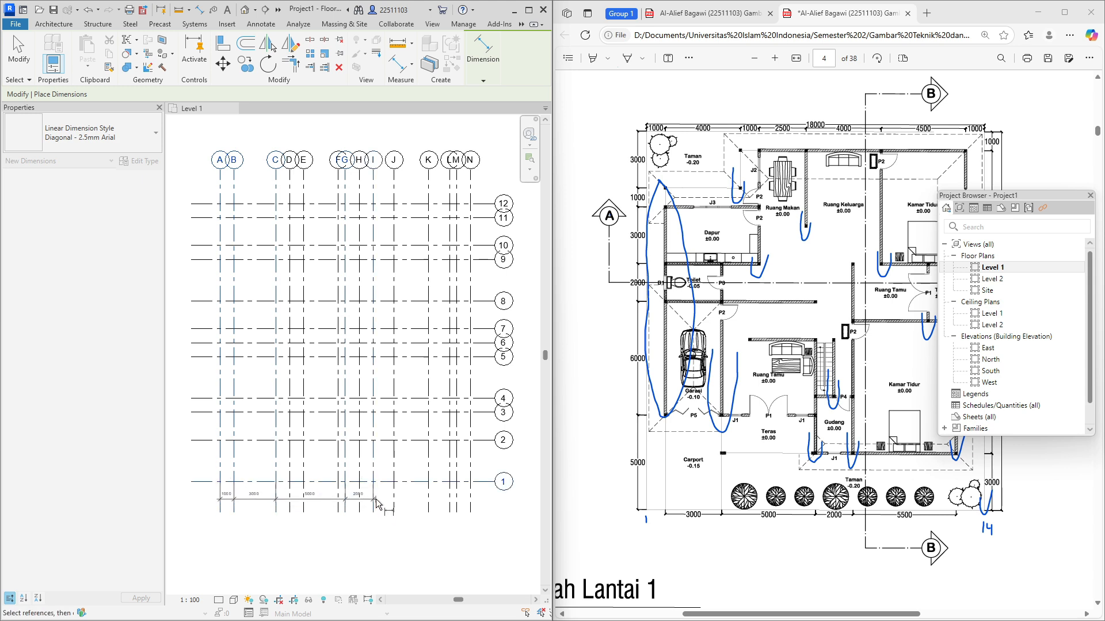
click(376, 504)
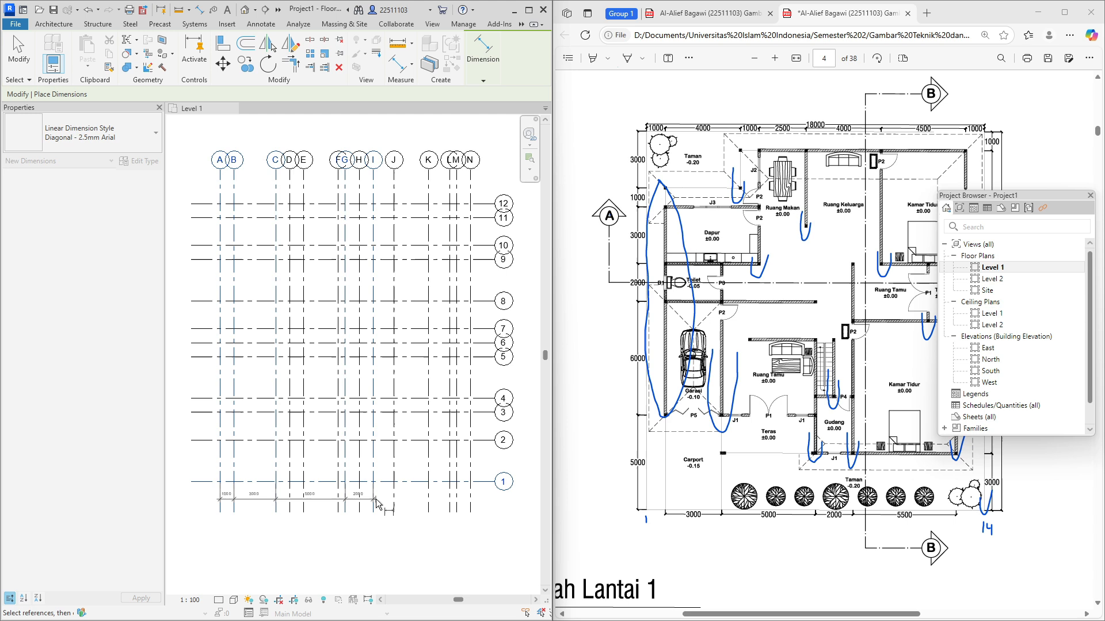
click(450, 488)
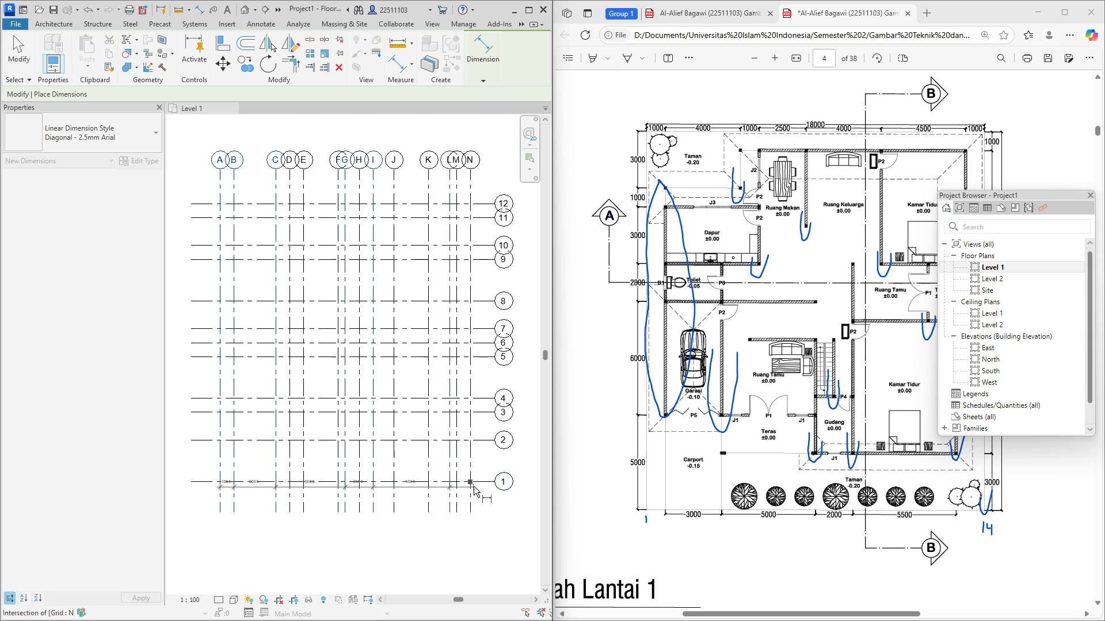
click(472, 488)
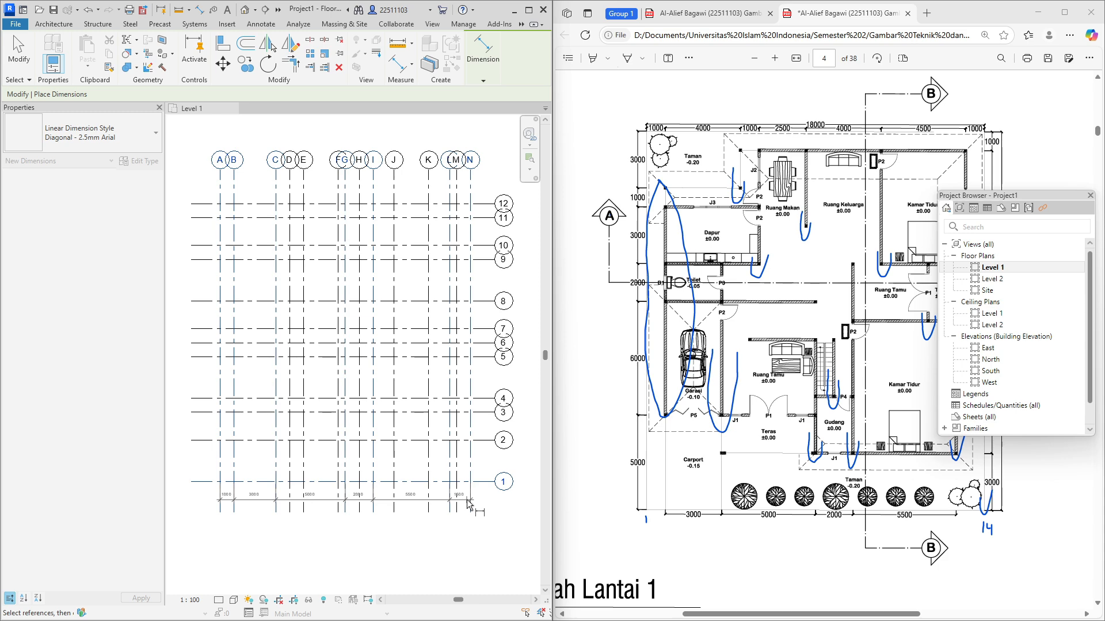
click(467, 504)
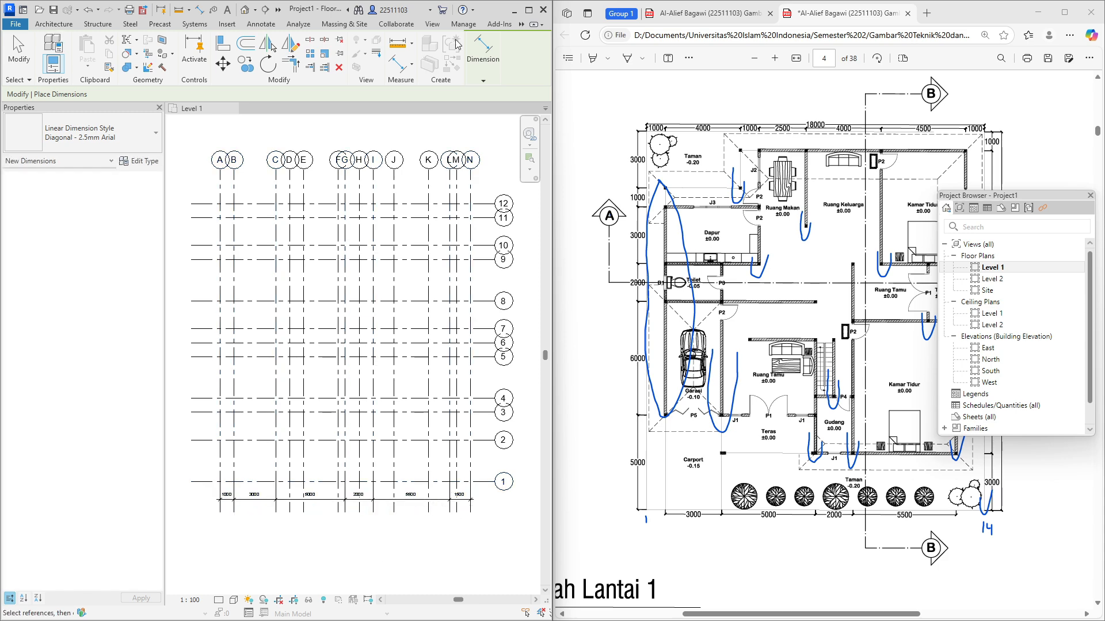
Return Revit to full screen, move the project browser clear of the edge, and open the Level 2 floor plan and North elevation
click(529, 9)
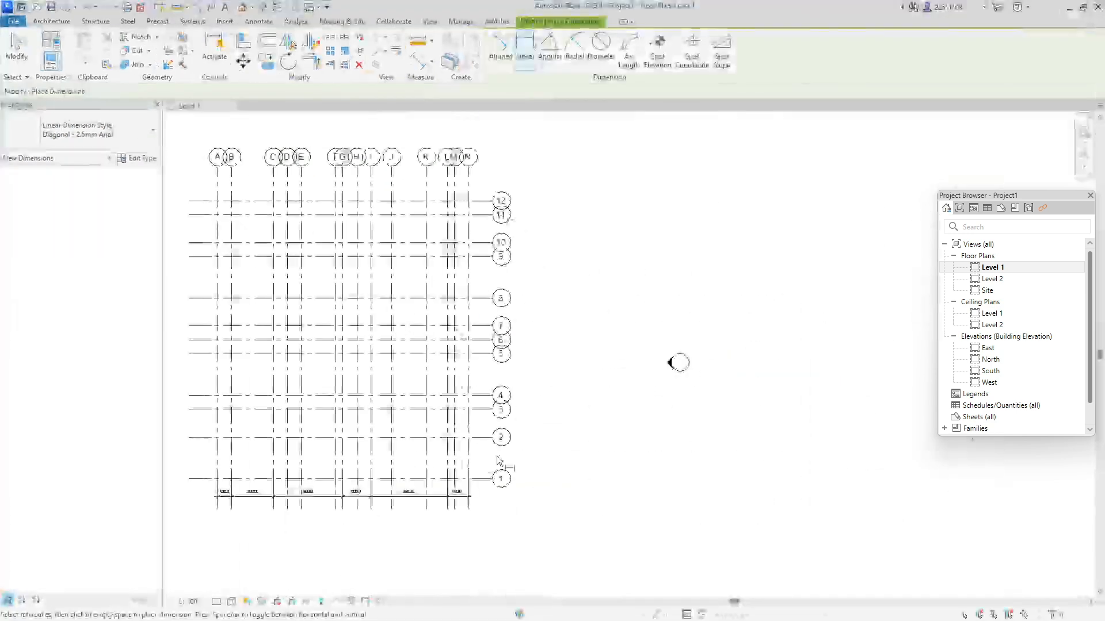
drag(958, 361, 958, 160)
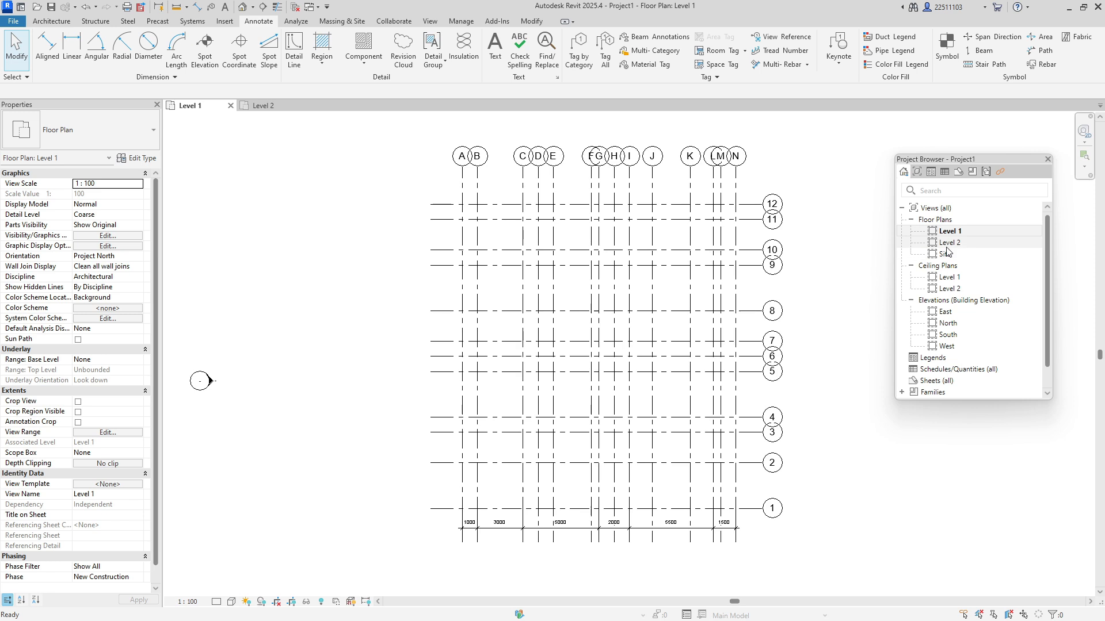
double_click(954, 244)
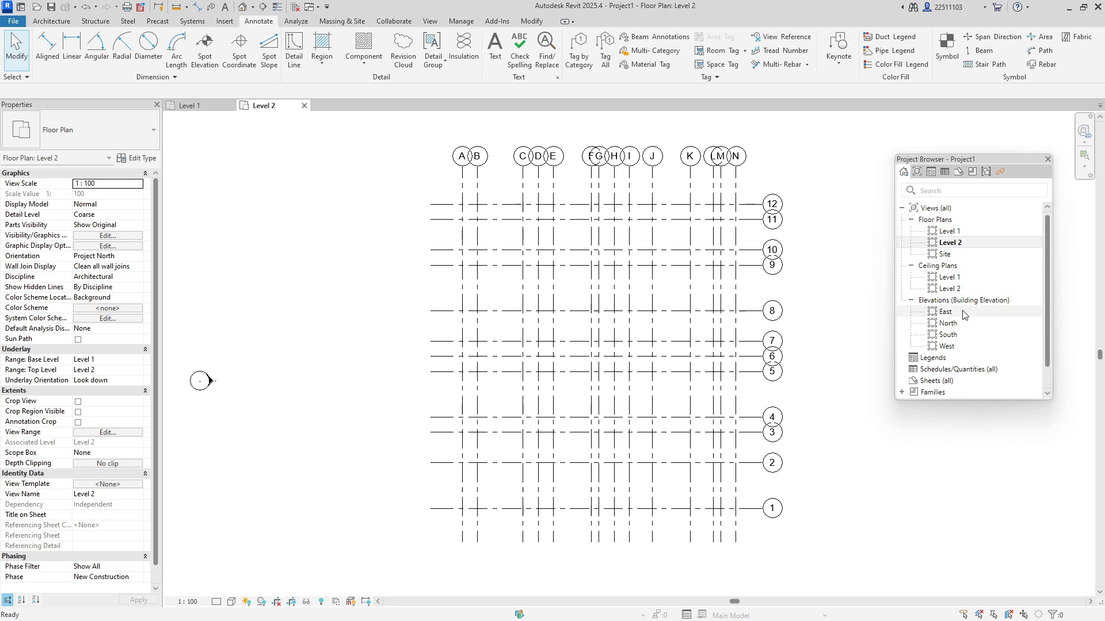
click(958, 326)
double_click(958, 327)
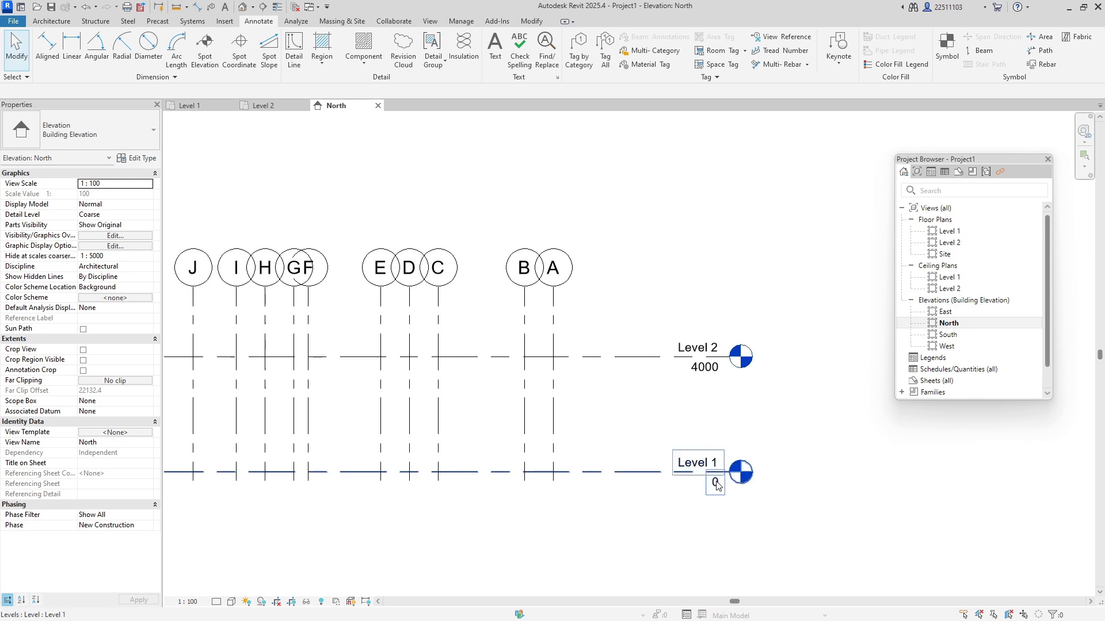
Switch to the PDF drawing set and examine the floor elevation marks in the Potongan A-A section on page 26
key(alt+Tab)
key(Tab)
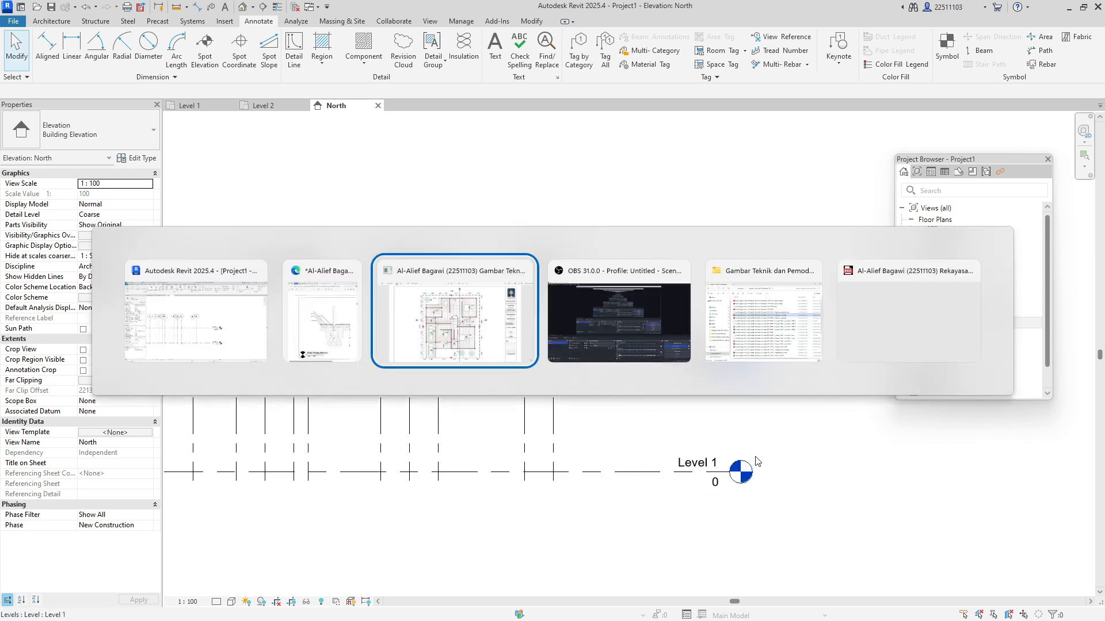
key(Tab)
key(Tab)
key(Tab)
key(Tab)
key(Tab)
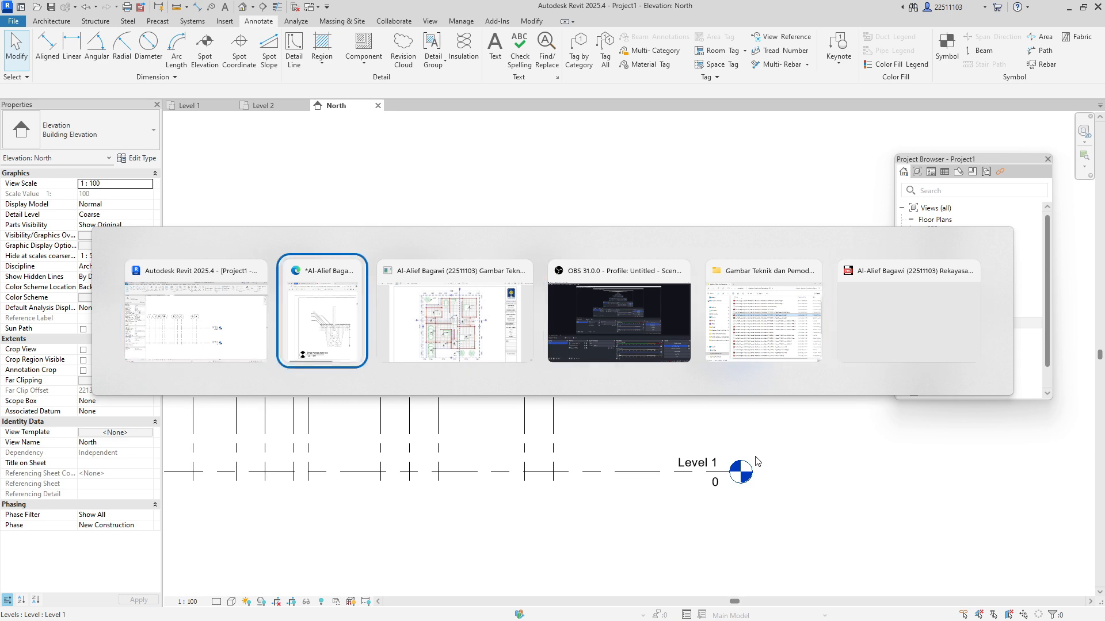
scroll(892, 438, down, 20)
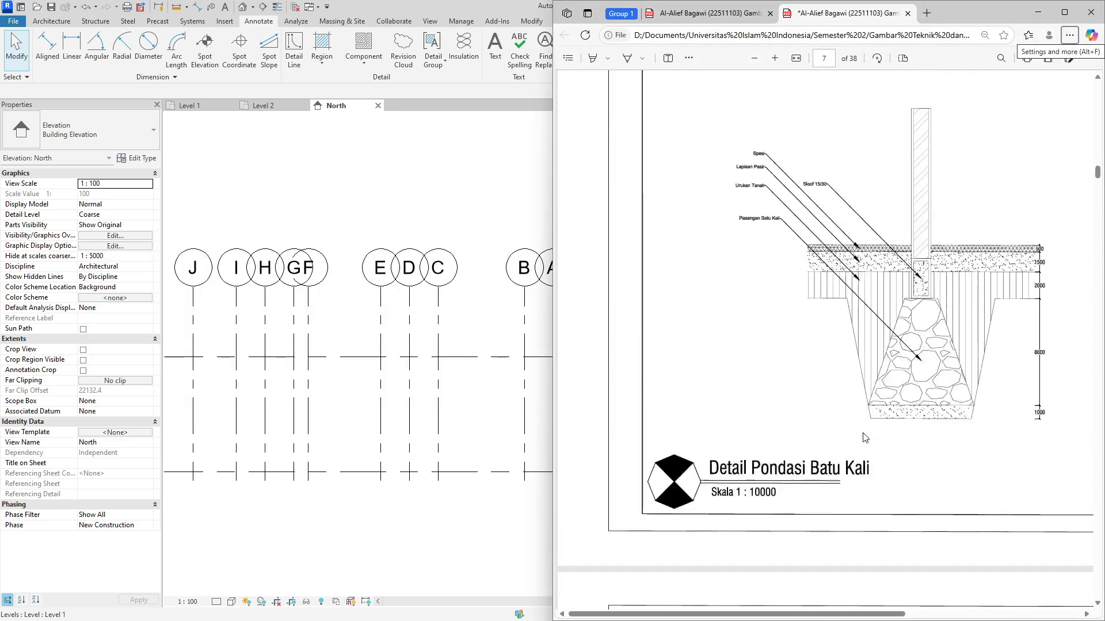
scroll(860, 411, down, 20)
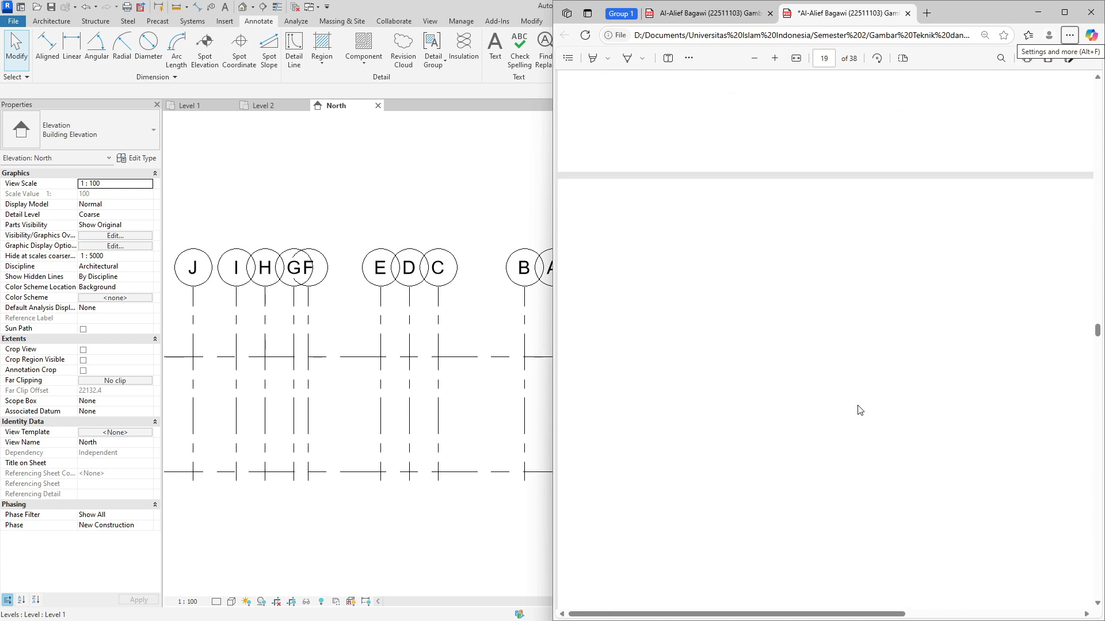
ctrl+scroll(806, 223, up, 5)
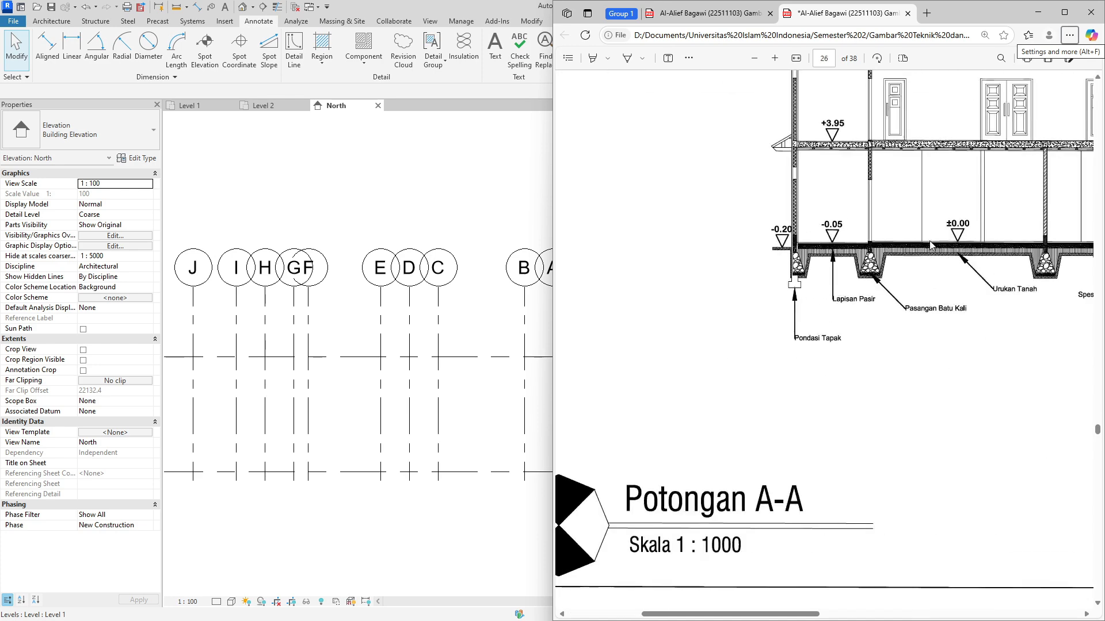
ctrl+scroll(981, 232, up, 2)
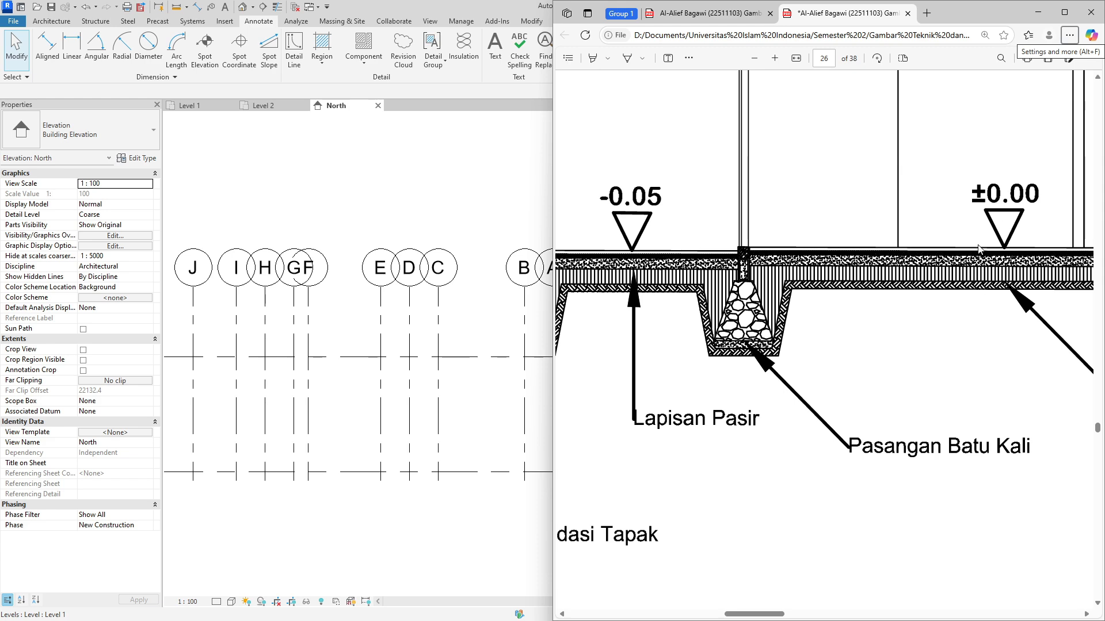
ctrl+scroll(968, 282, down, 5)
Mark the height from just above the floor surface to the underside of the sloof on the Detail Pondasi Batu Kali drawing
scroll(970, 282, up, 15)
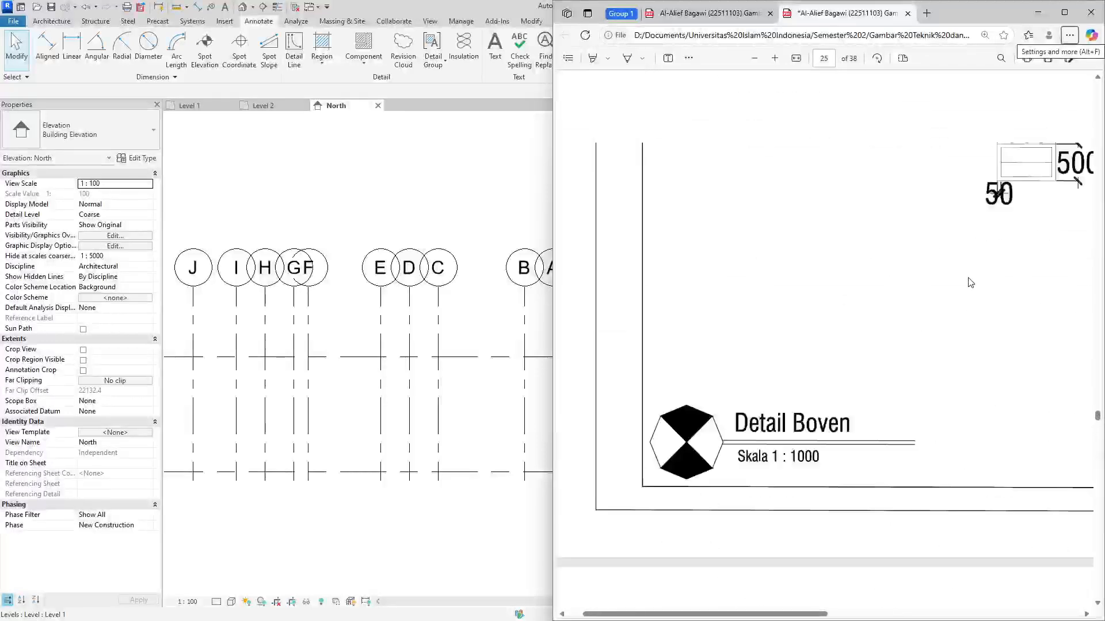
scroll(970, 282, up, 20)
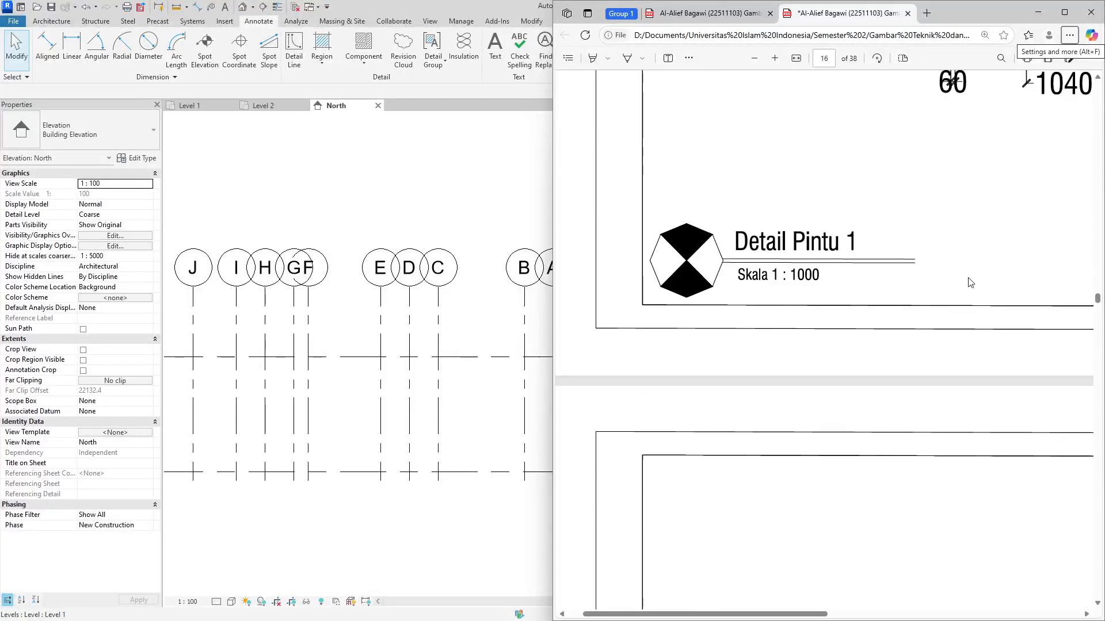
scroll(970, 283, up, 20)
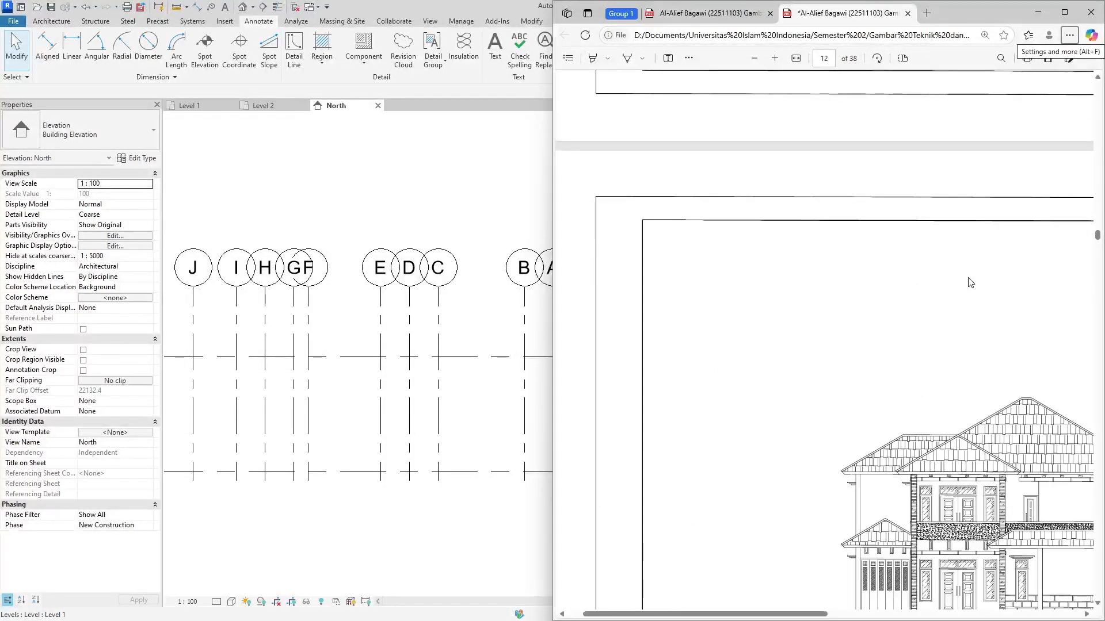
scroll(970, 282, up, 20)
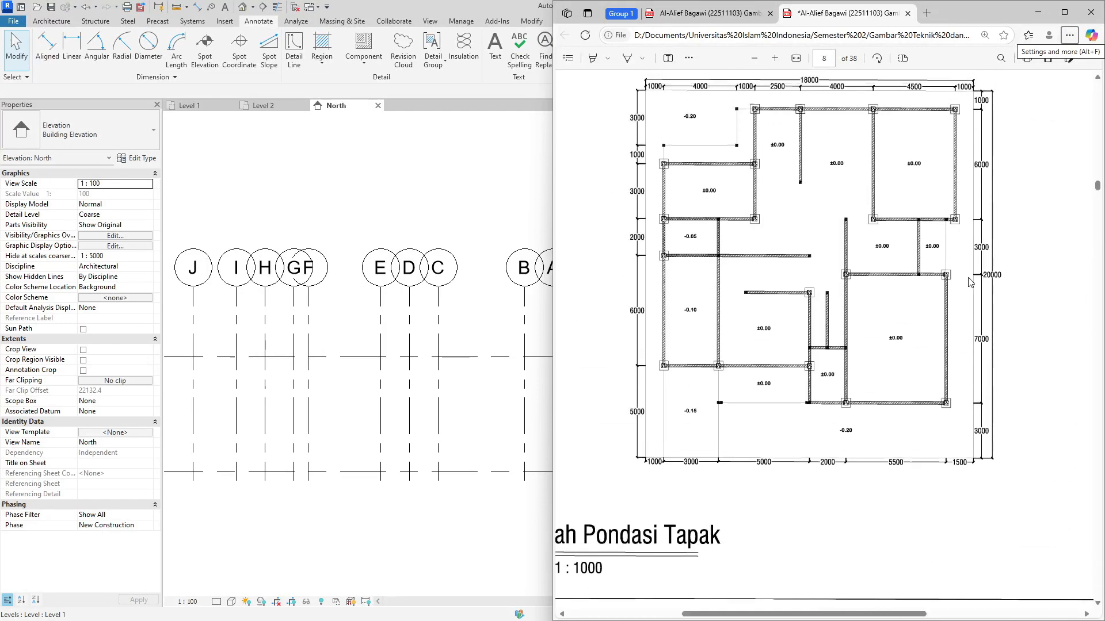
scroll(971, 282, up, 5)
scroll(971, 283, down, 6)
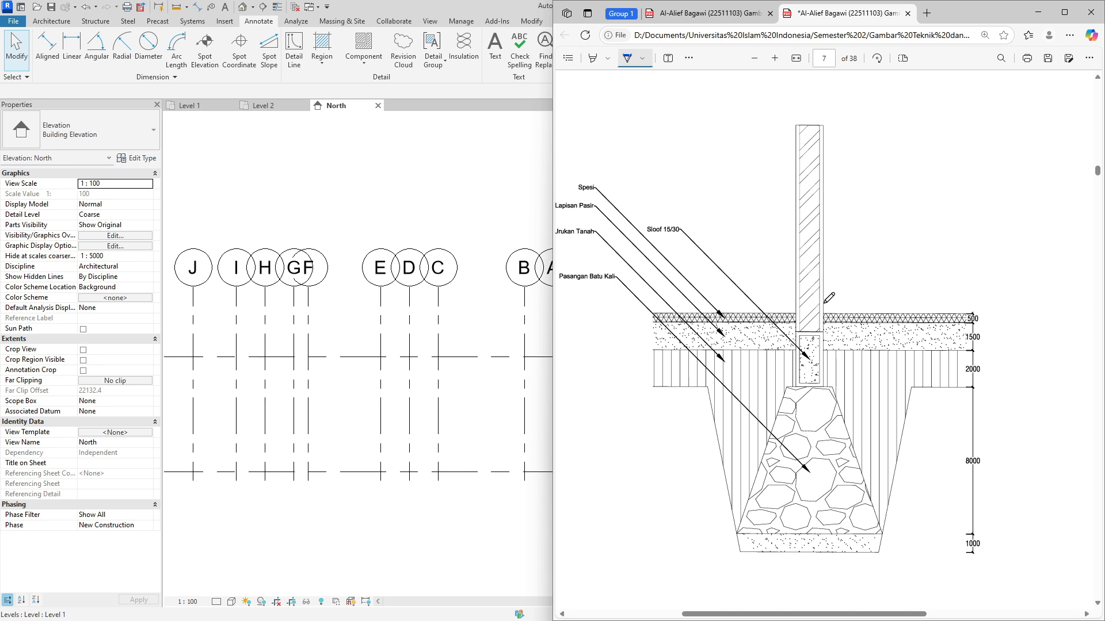
drag(825, 303, 833, 300)
drag(828, 387, 832, 386)
mouse_move(831, 327)
mouse_down()
mouse_move(831, 384)
mouse_move(842, 388)
mouse_up()
scroll(895, 328, up, 1)
scroll(895, 328, left, 1)
ctrl+scroll(895, 328, down, 1)
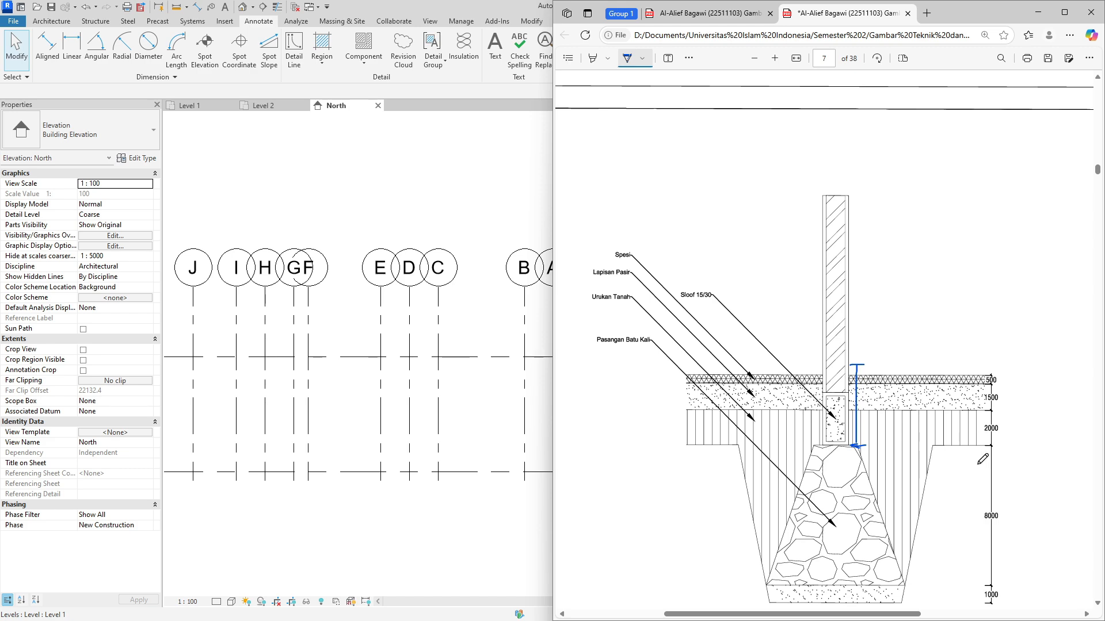
click(1038, 12)
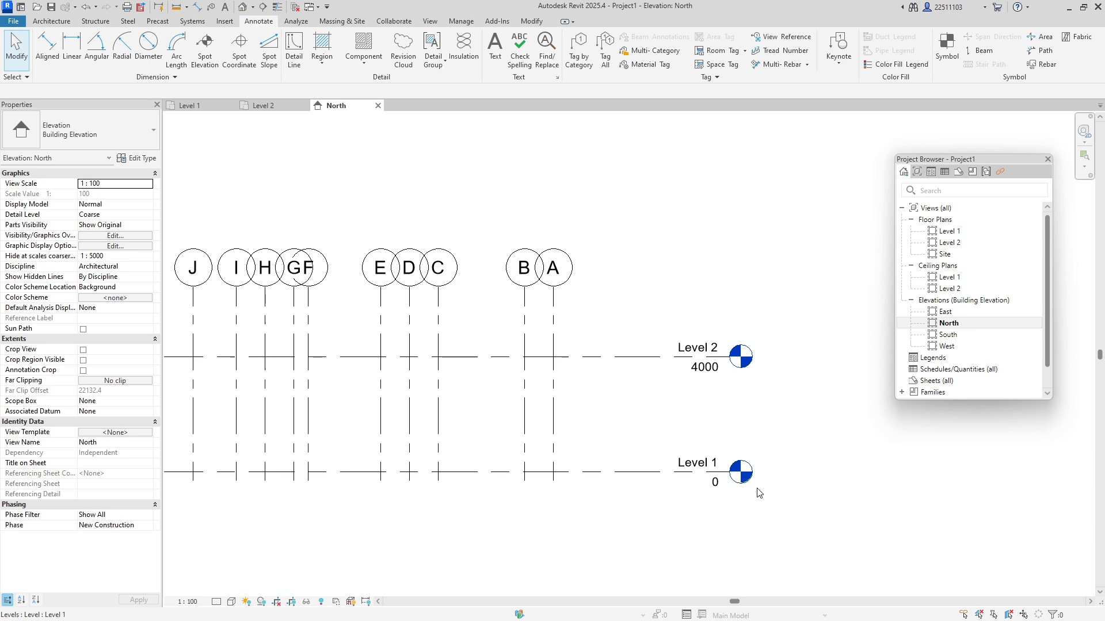
Mark the underside of the foundation with a short pen stroke on the Detail Pondasi Batu Kali drawing and return to Revit
key(alt+Tab)
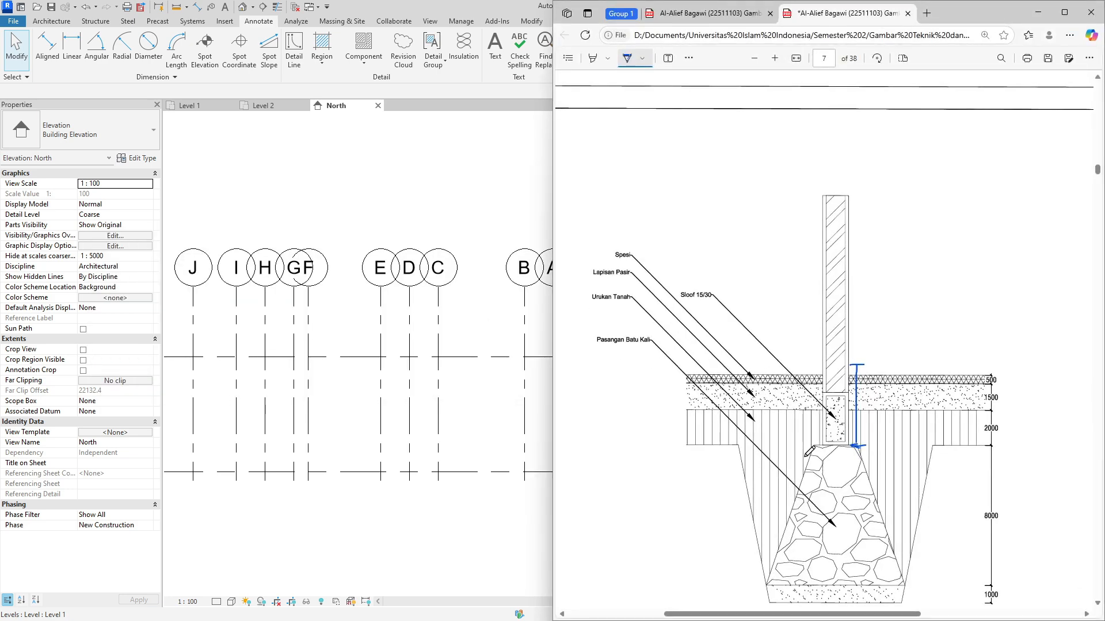
scroll(807, 454, down, 2)
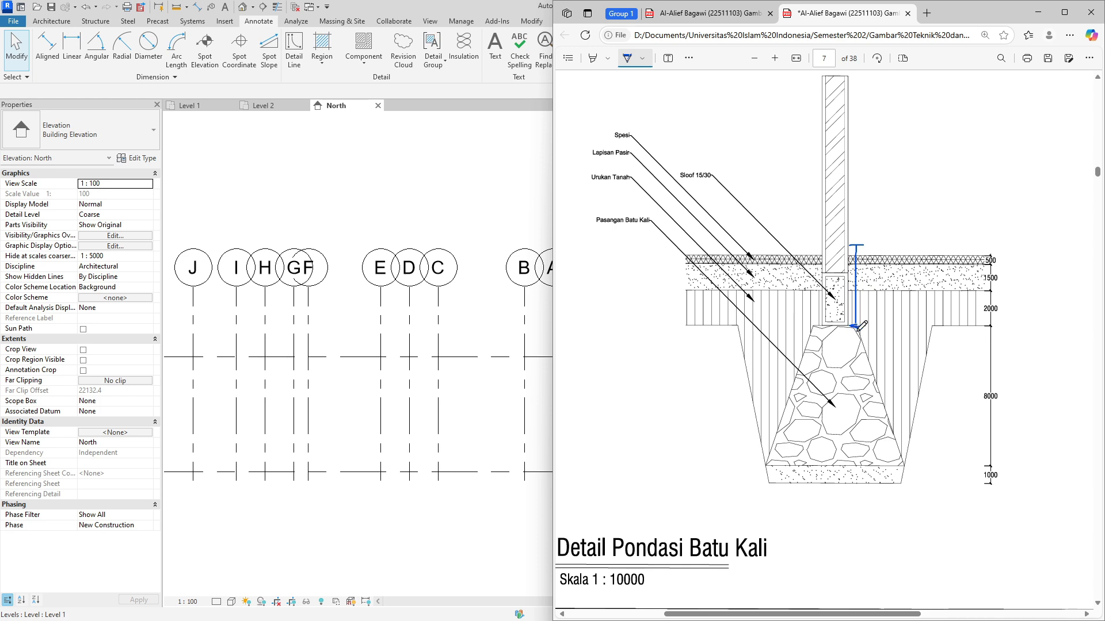
drag(859, 484, 866, 485)
key(alt+Tab)
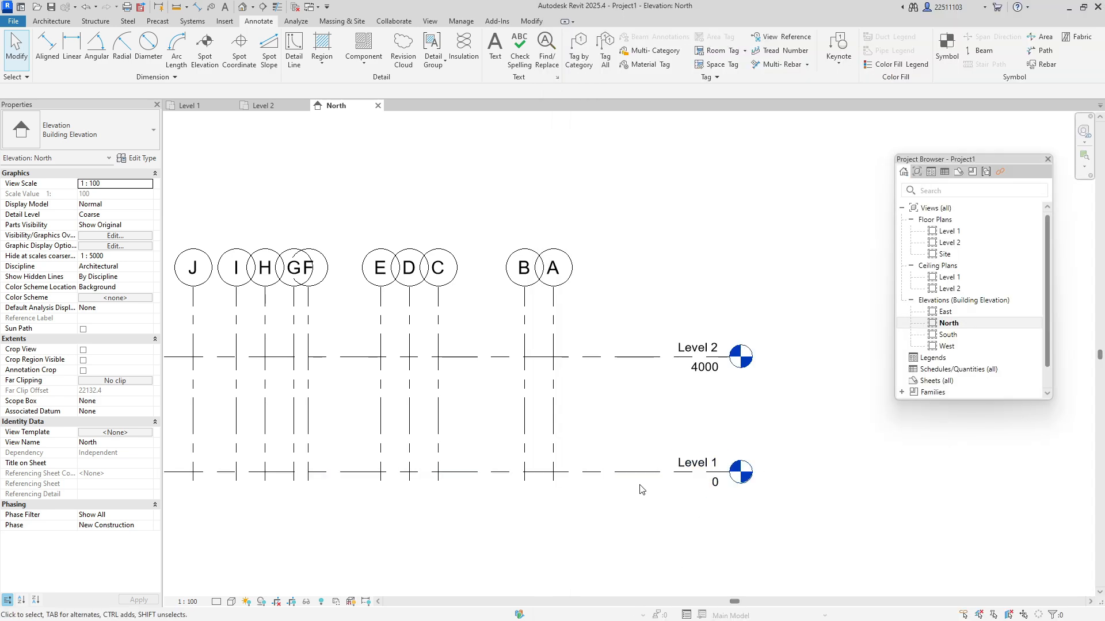
Copy Level 1 vertically downward by 450 mm in the North elevation, with multiple copies enabled
click(635, 481)
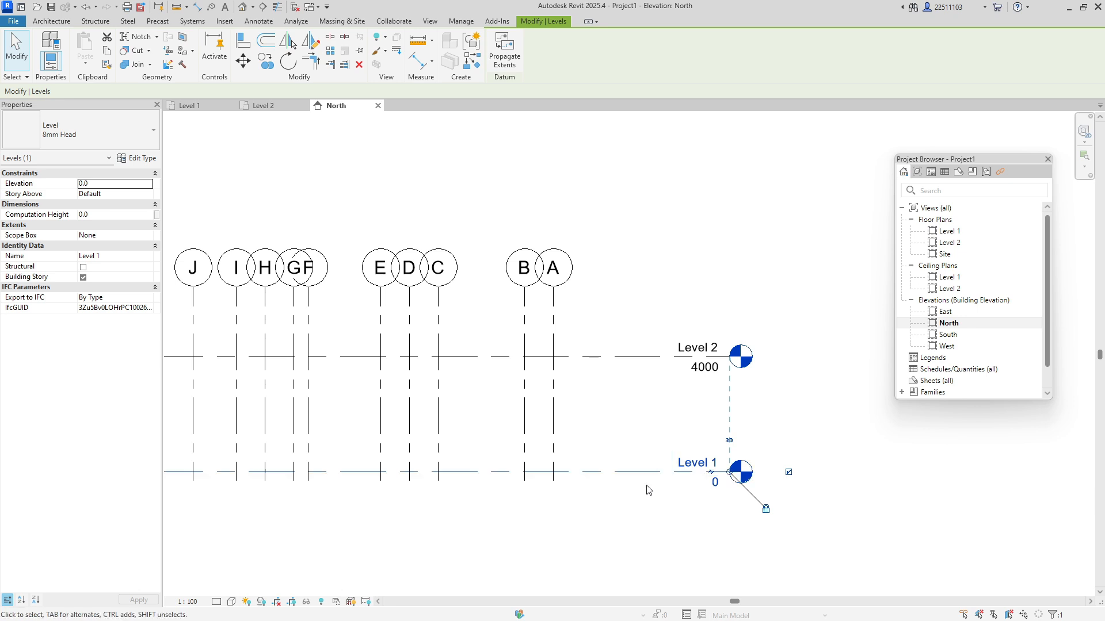
key(c)
key(o)
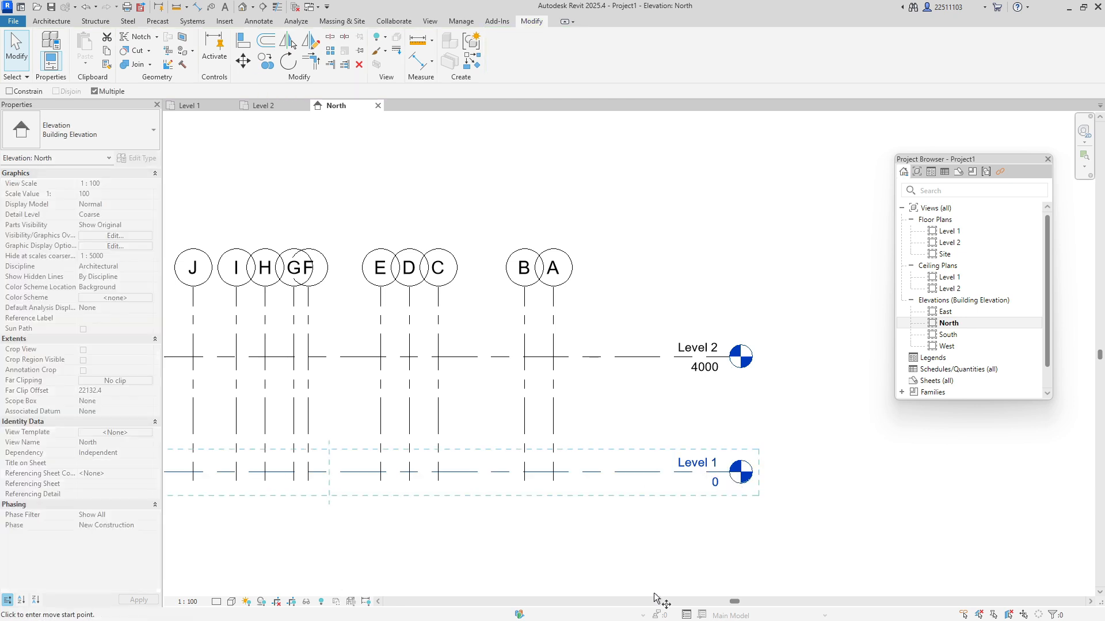
click(669, 473)
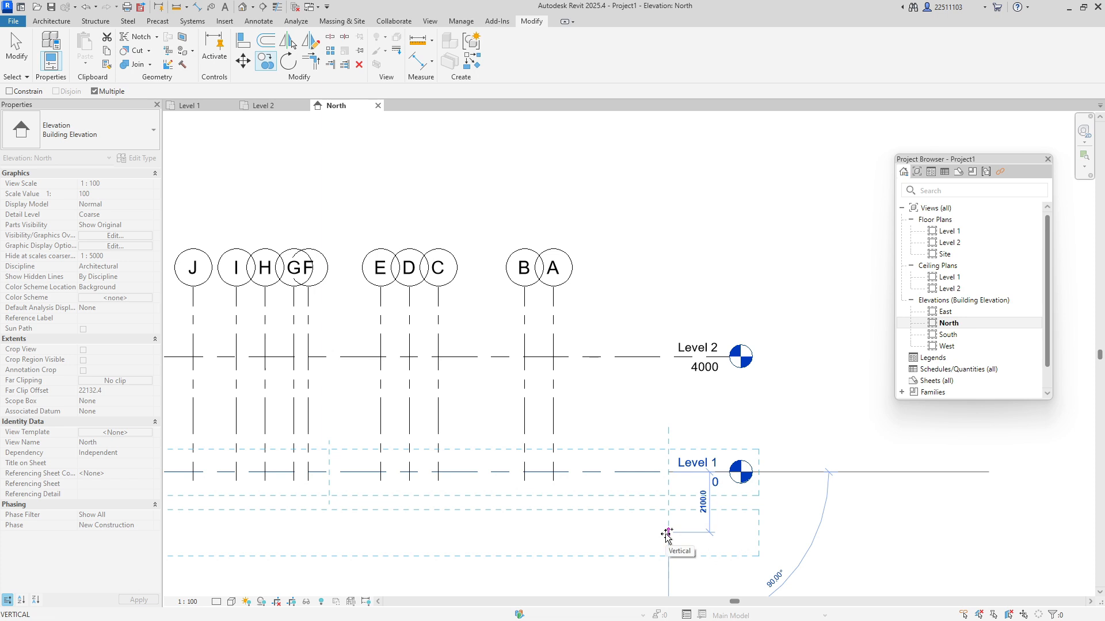
text(45)
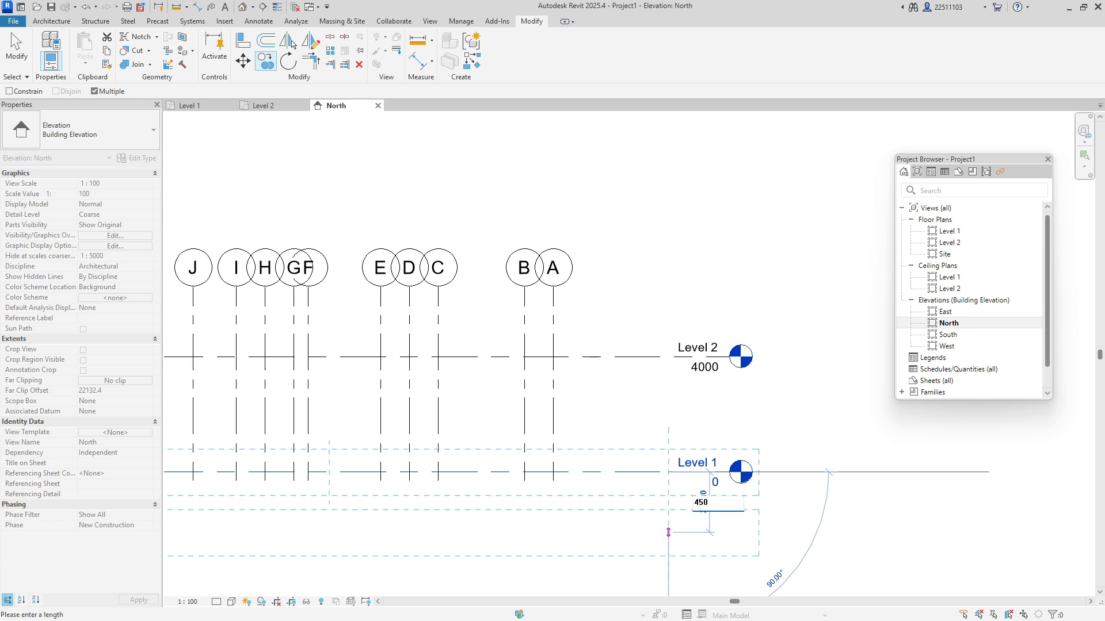
text(0)
key(Return)
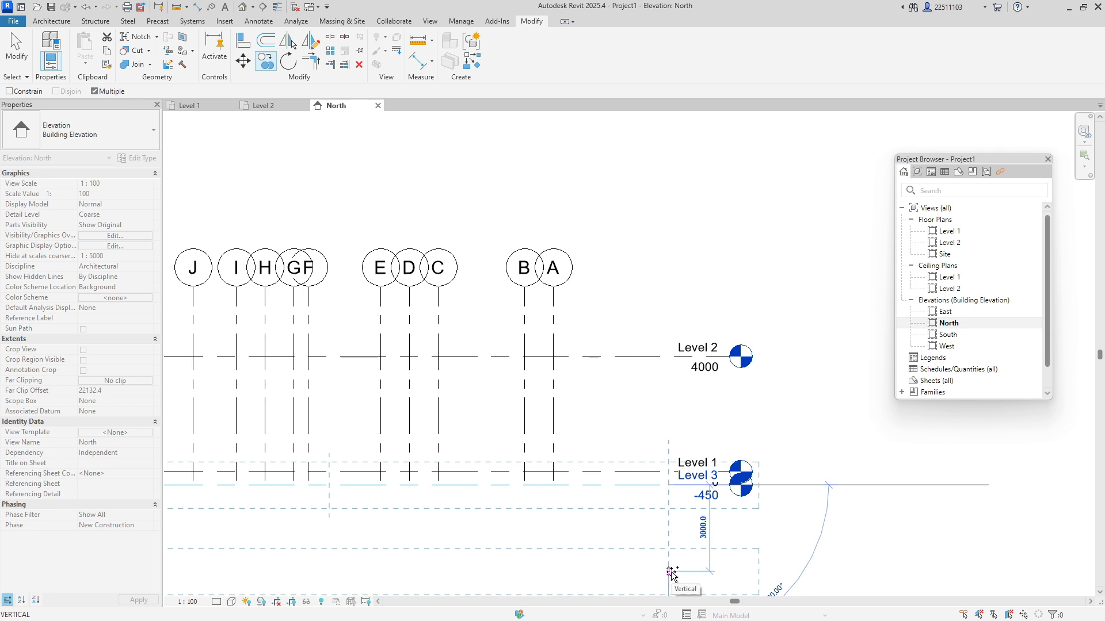
Place a second level copy 900 mm below the -450 level and end the Copy command
text(90)
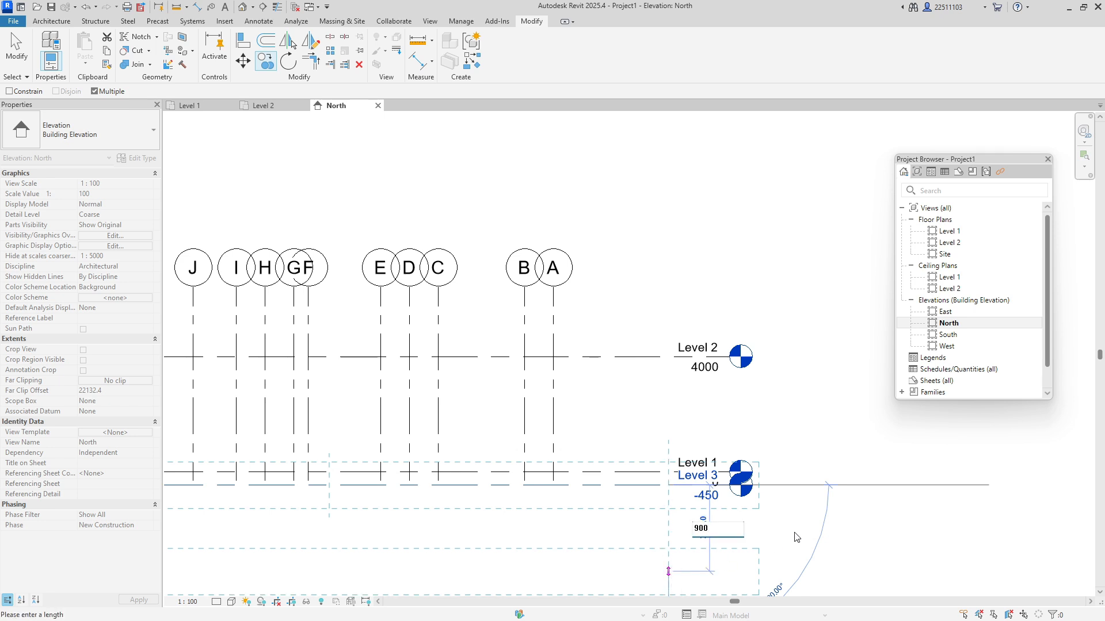
text(0)
key(Return)
key(Escape)
key(Escape)
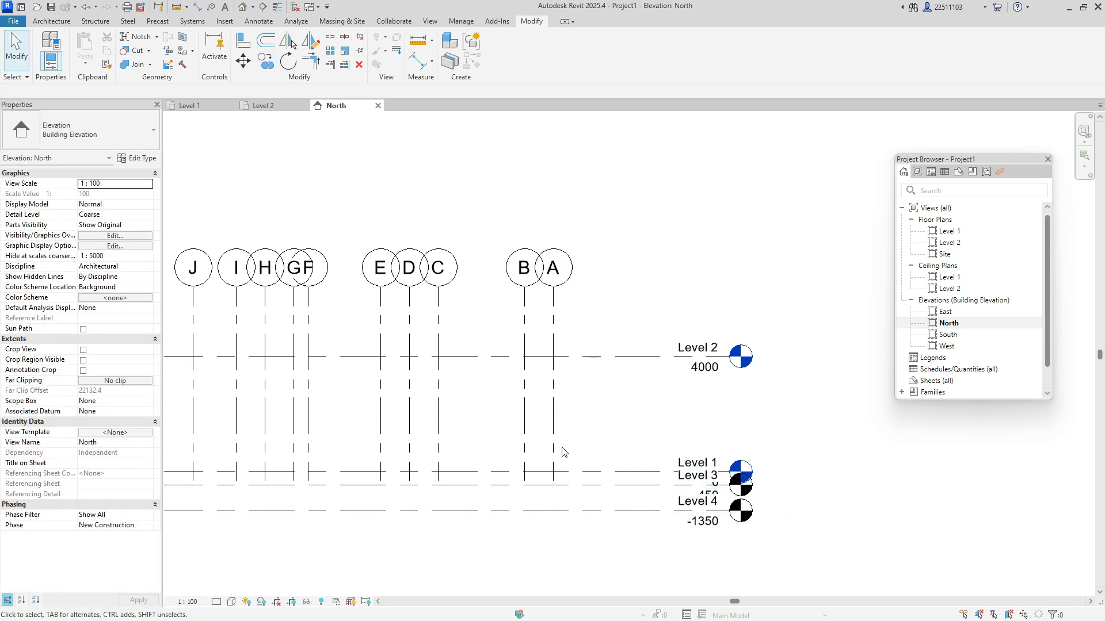
Set the North elevation's view scale to 1:50
click(117, 184)
text(50)
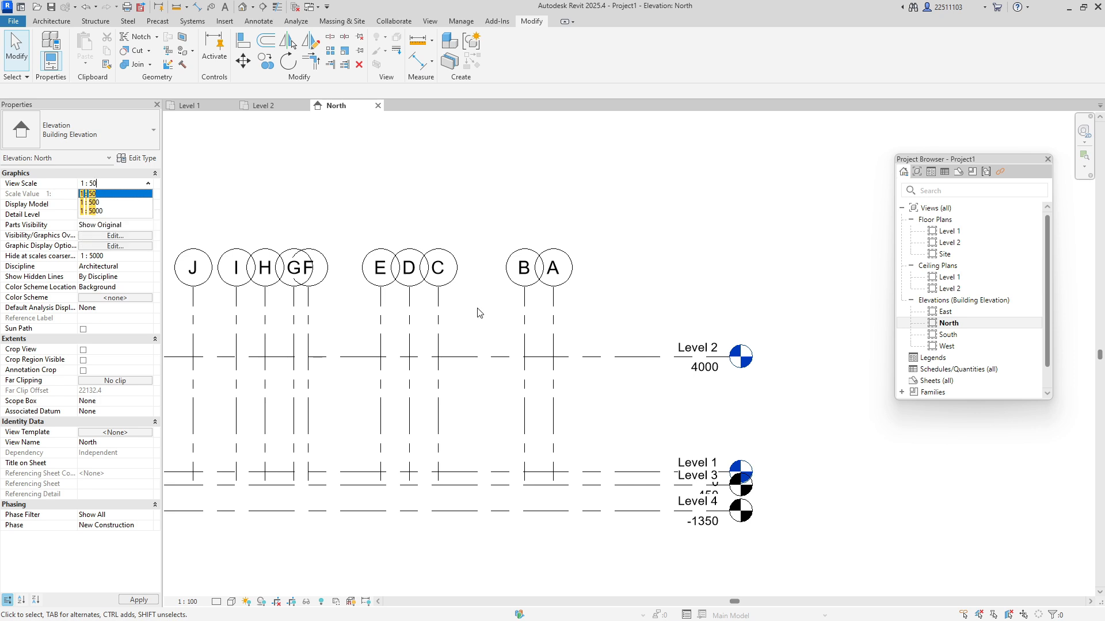
key(Return)
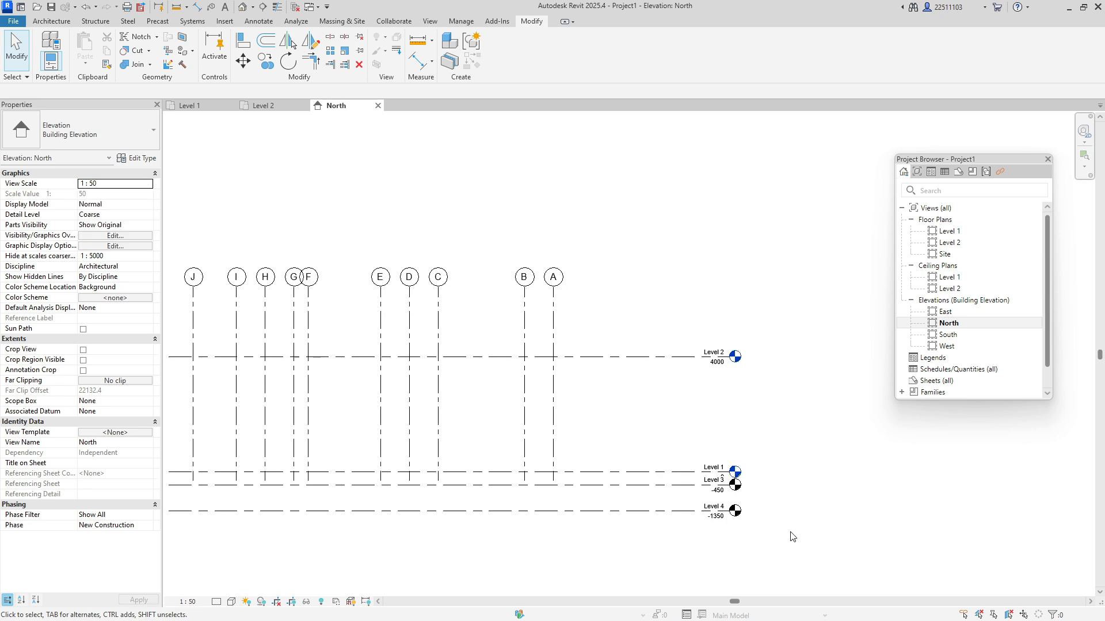
Rename the level at -450 as "Top Batu Kali"
double_click(714, 488)
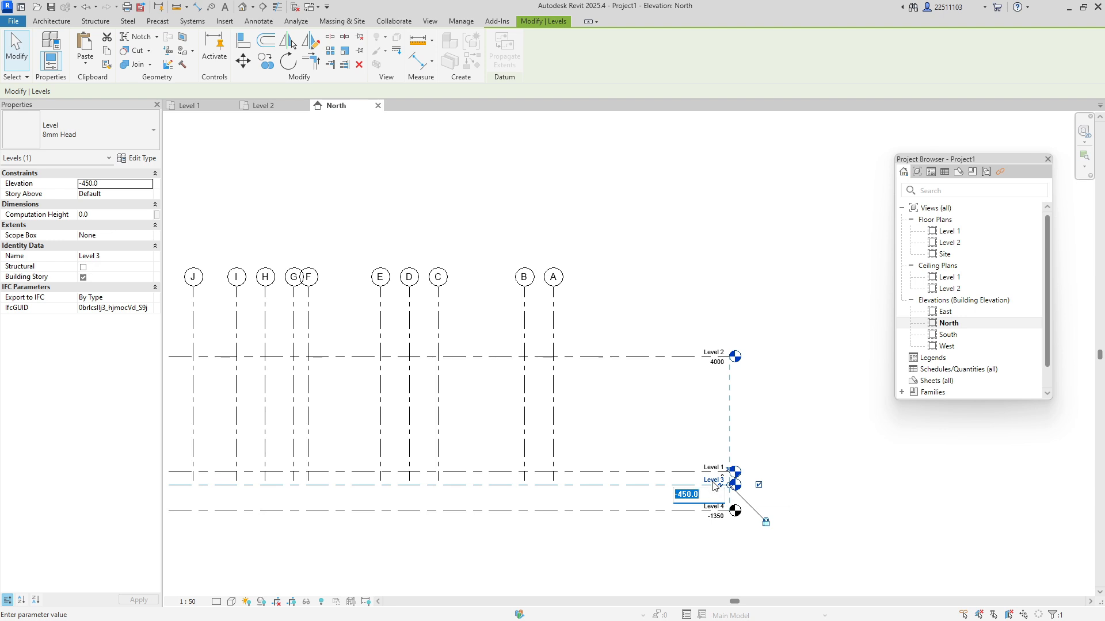
double_click(712, 481)
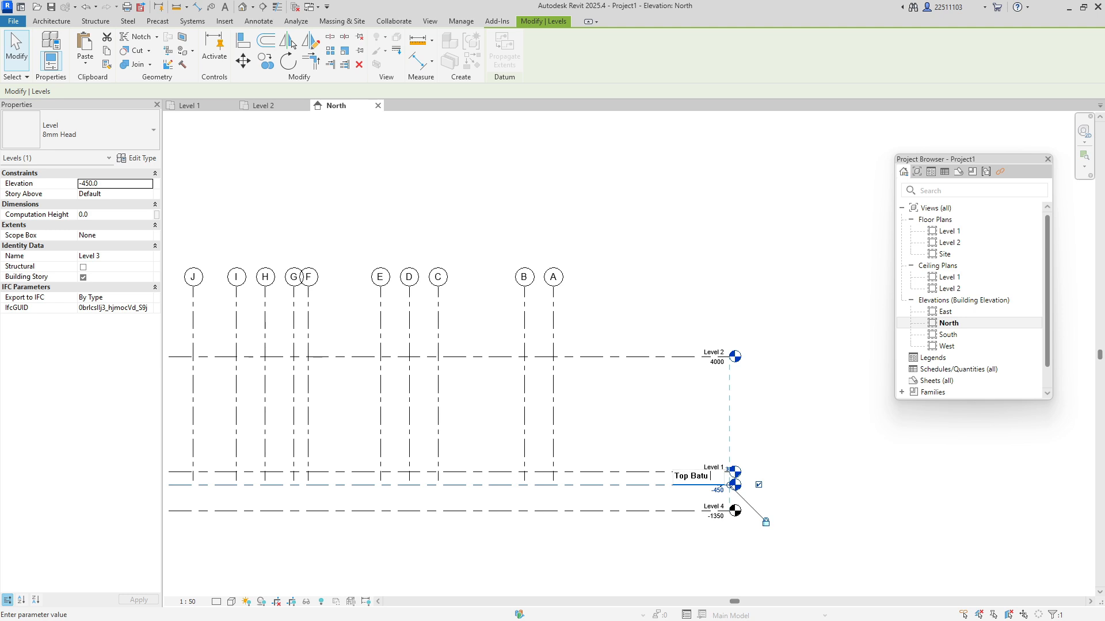
text(Top Batu Kali)
key(Return)
Rename the level at -1350 as "Bott. Batu Kali"
double_click(712, 505)
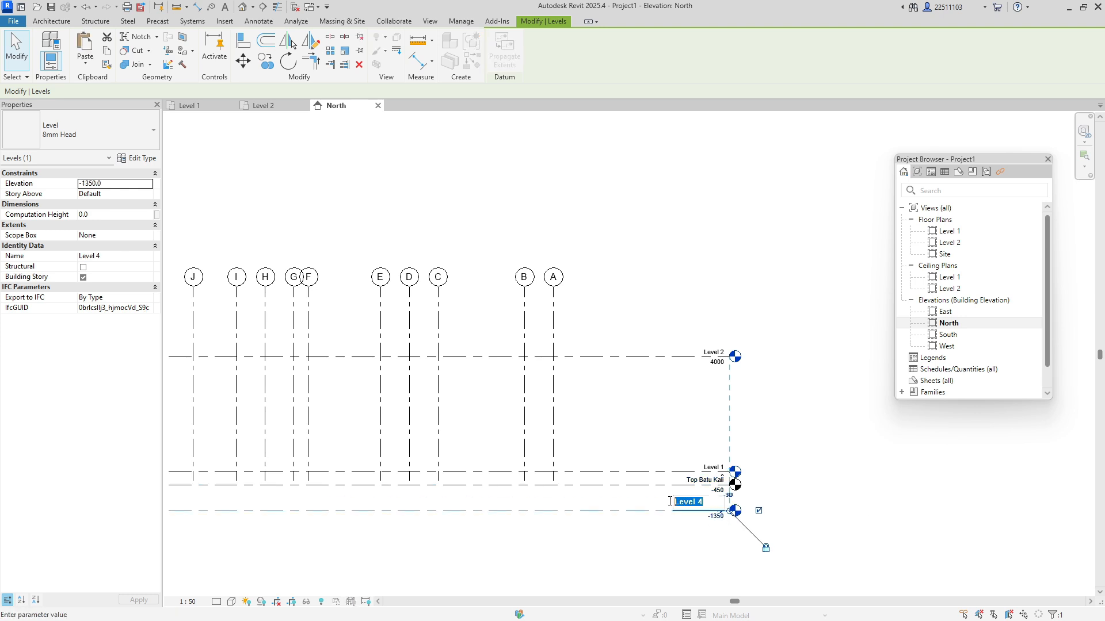
text(Bo)
text(ttom)
text(ali)
key(Return)
click(691, 459)
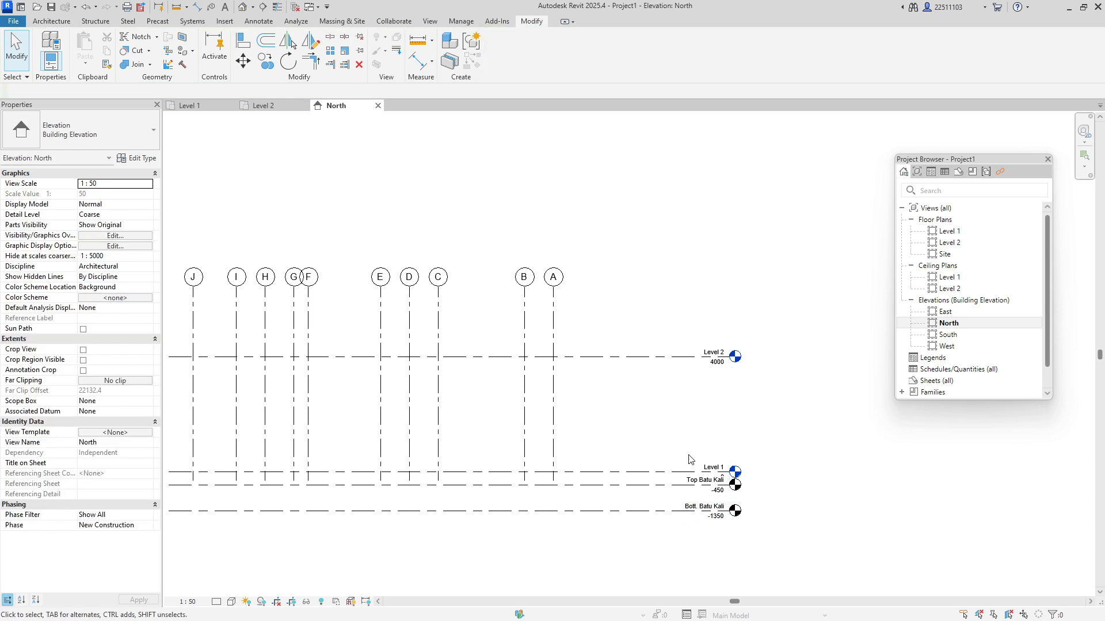
Extend the lower ends of the aligned grid lines A to N to just below the Bott. Batu Kali level
key(shift+w)
drag(628, 296, 841, 265)
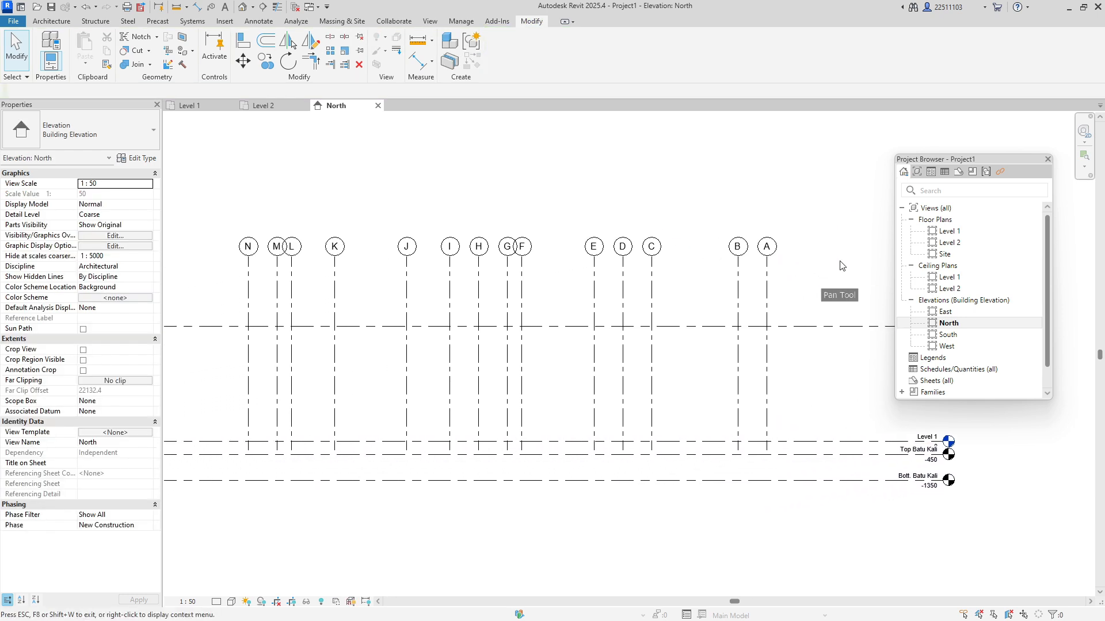
key(Escape)
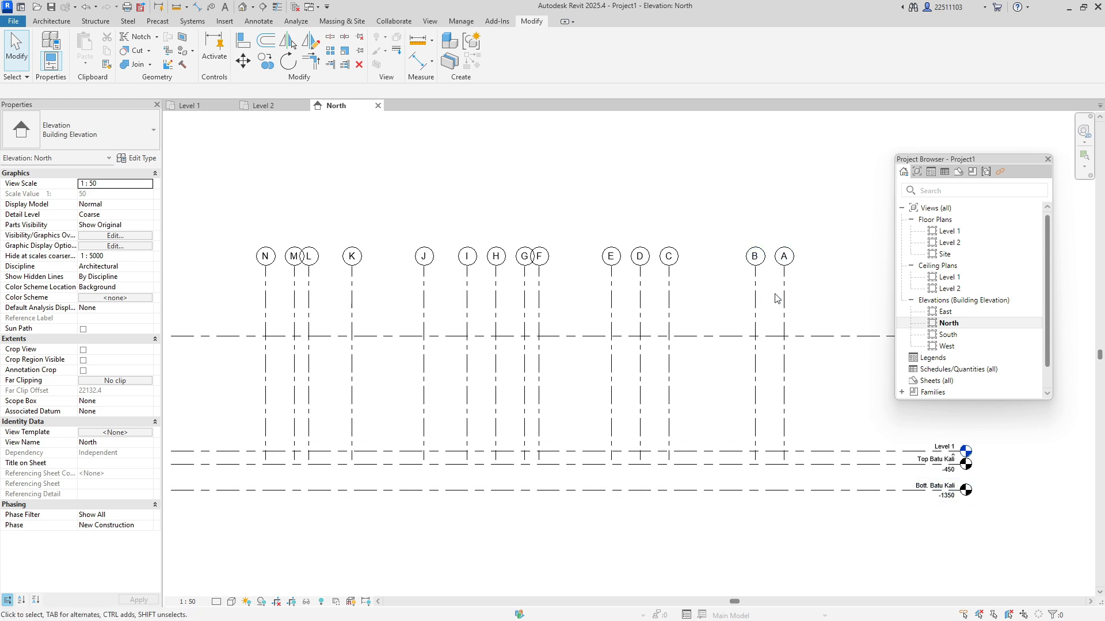
drag(794, 292, 259, 302)
click(801, 270)
click(784, 280)
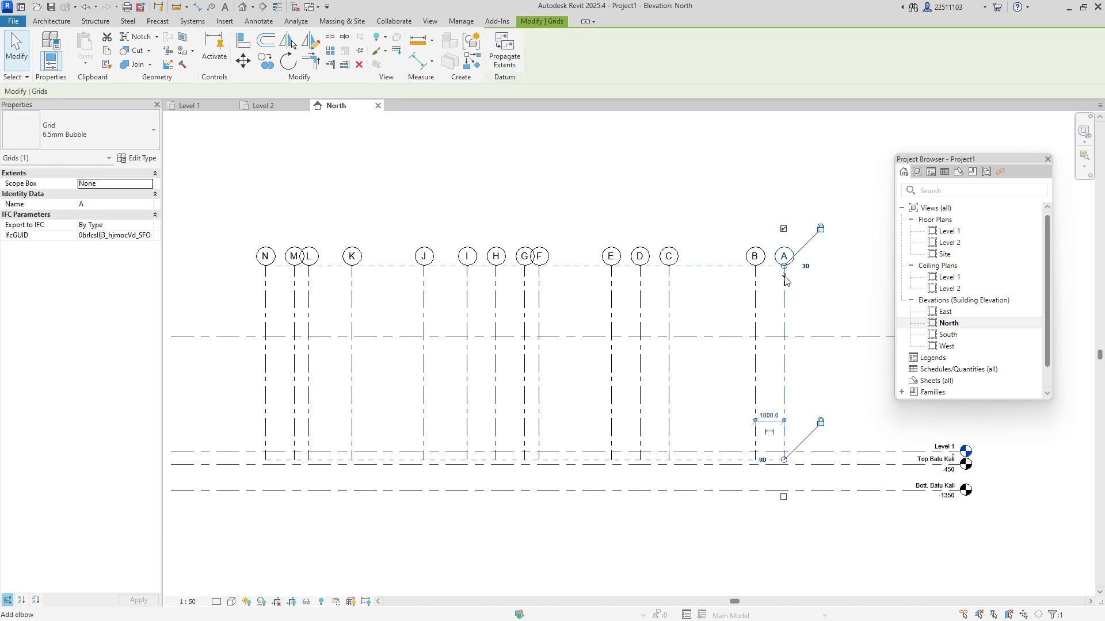
drag(784, 462, 784, 509)
click(859, 521)
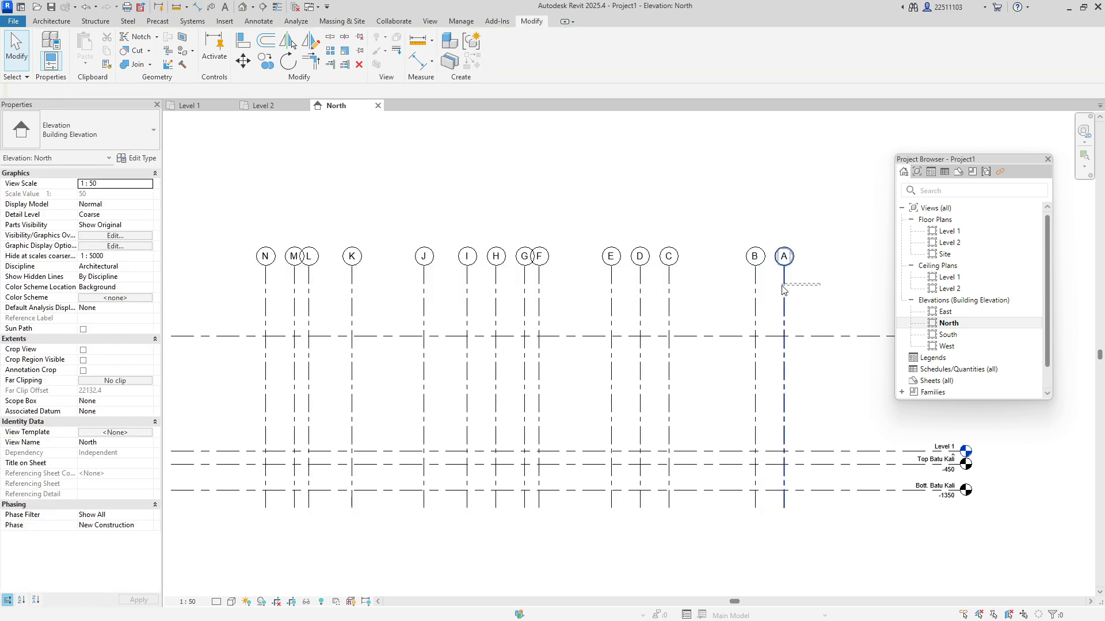
Raise the bubble ends of grids A to N slightly higher above Level 2 in the North elevation
click(788, 264)
drag(786, 270, 785, 246)
click(818, 297)
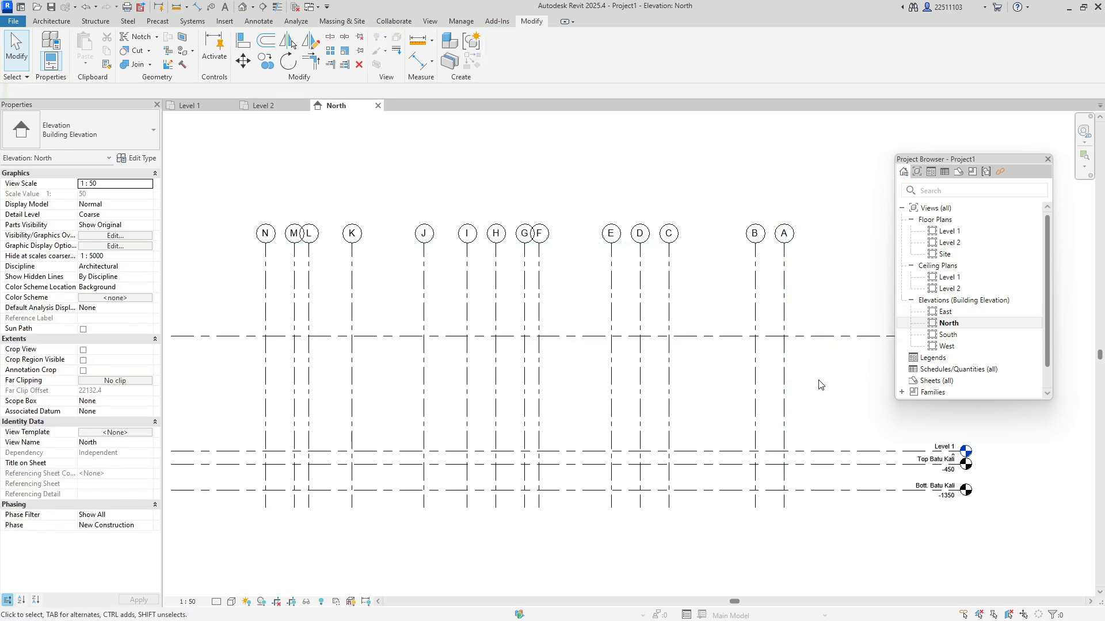
Shorten the headless ends of all aligned level lines to just outside grid N in the North elevation
middle_drag(541, 365, 701, 355)
key(Escape)
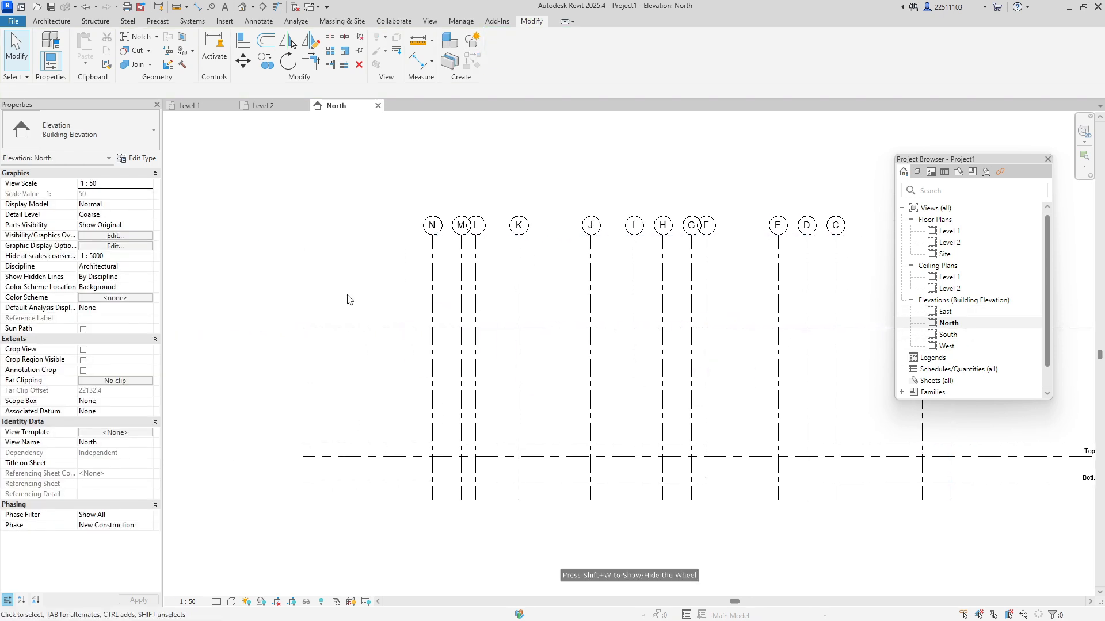
drag(347, 299, 294, 580)
key(Escape)
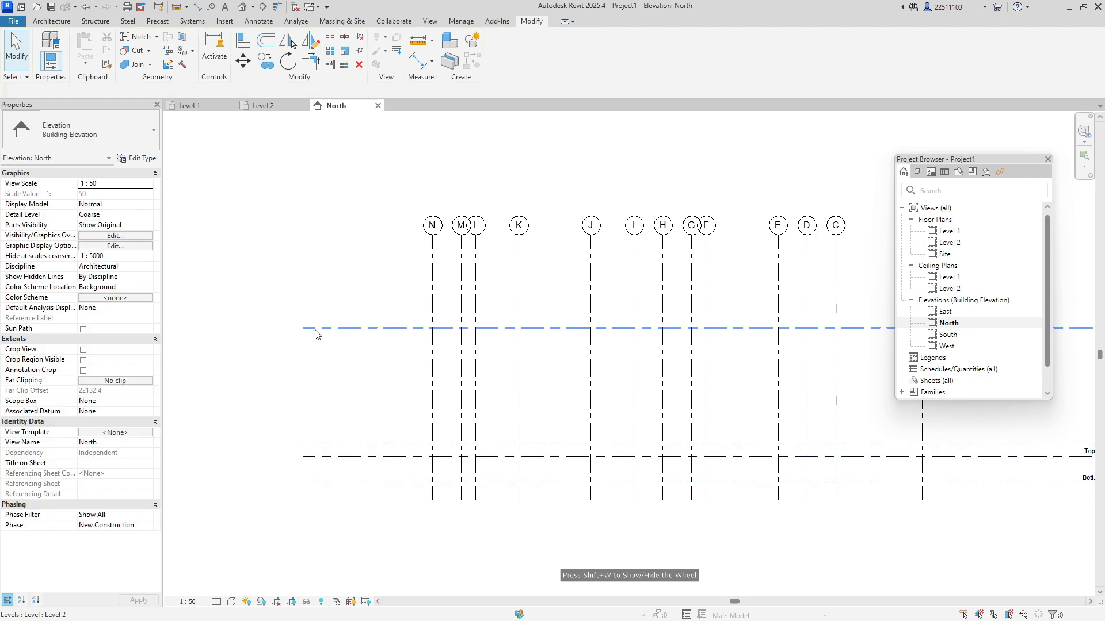
click(315, 331)
drag(304, 328, 397, 329)
click(1064, 193)
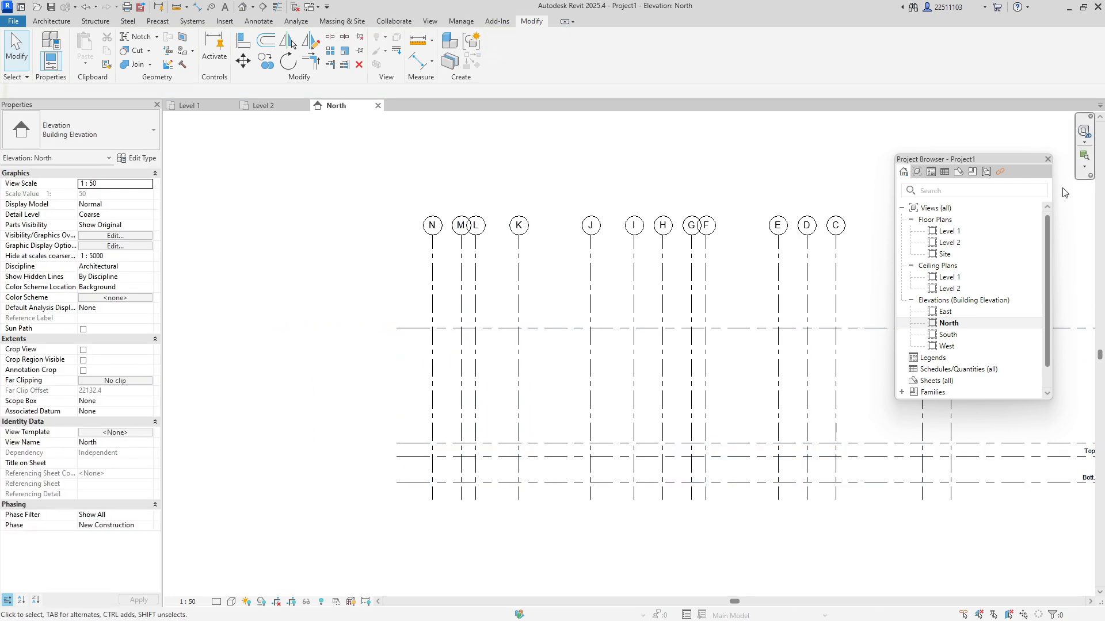
Pull the level heads of all aligned levels in closer to grid A in the North elevation
middle_drag(1073, 322, 637, 341)
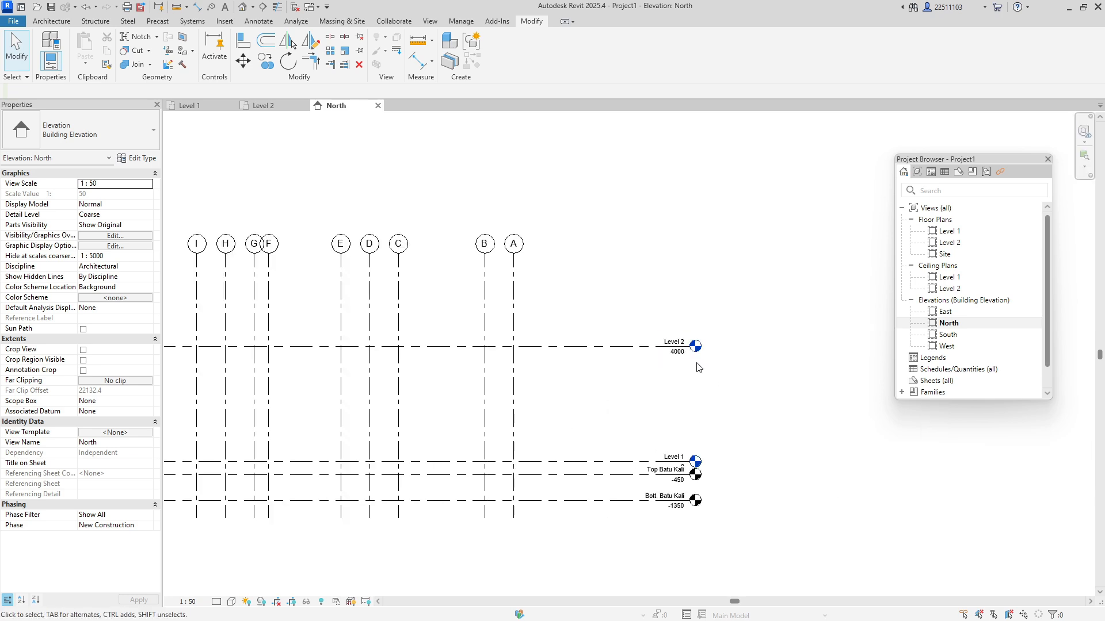
click(694, 345)
drag(695, 345, 575, 346)
click(697, 529)
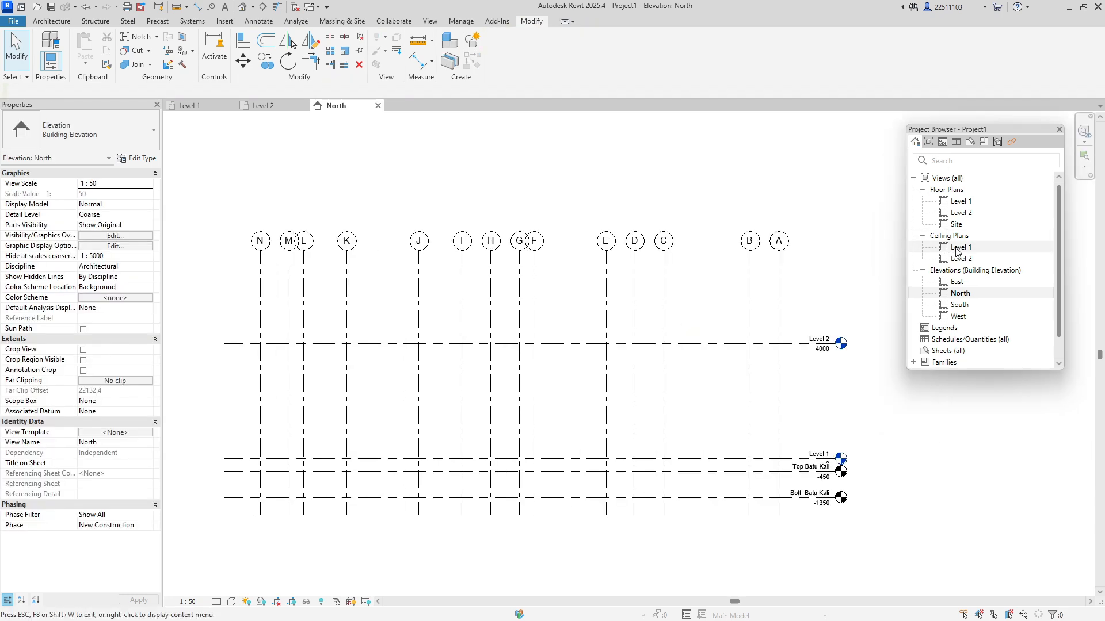
Open the East, West and South elevation views
double_click(957, 282)
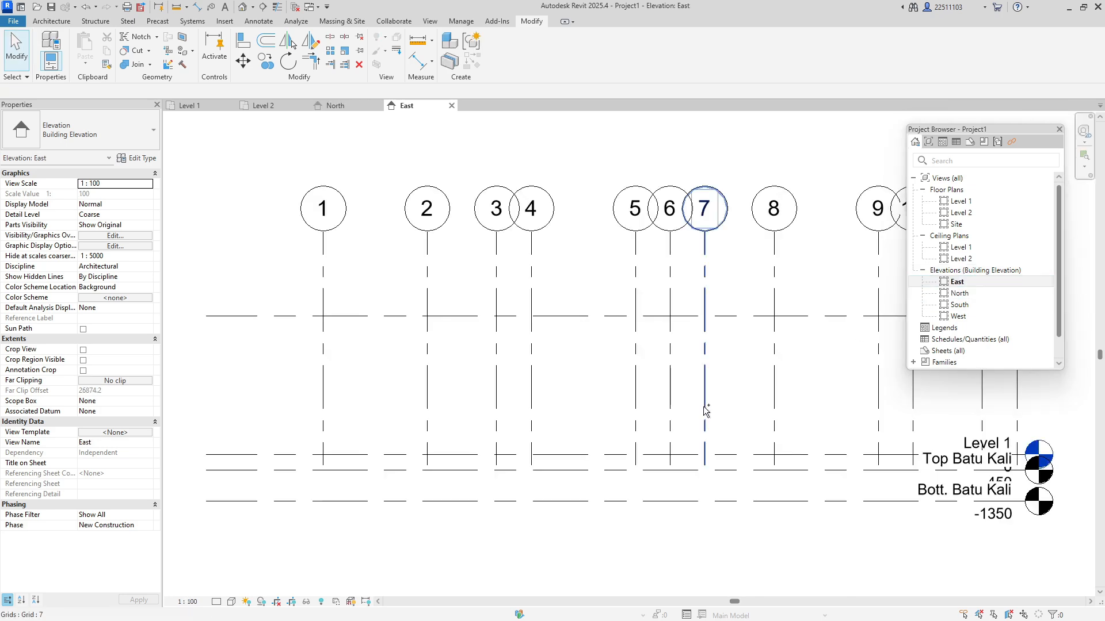
click(971, 305)
double_click(971, 305)
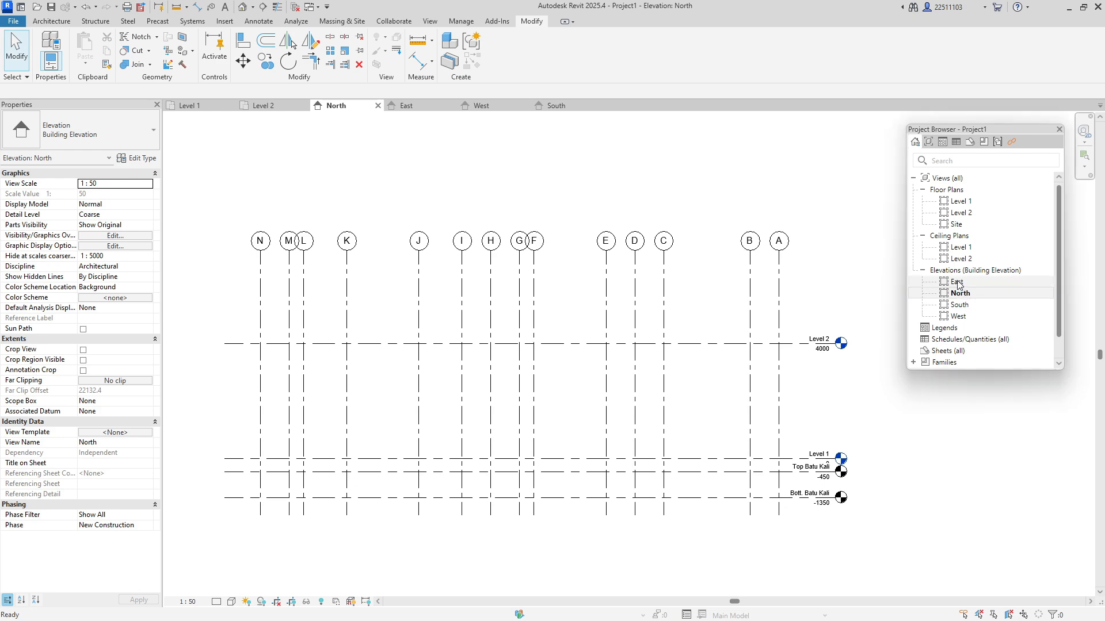
Return to the East elevation and set its view scale to 1:50
double_click(958, 282)
scroll(600, 358, down, 2)
scroll(600, 358, up, 2)
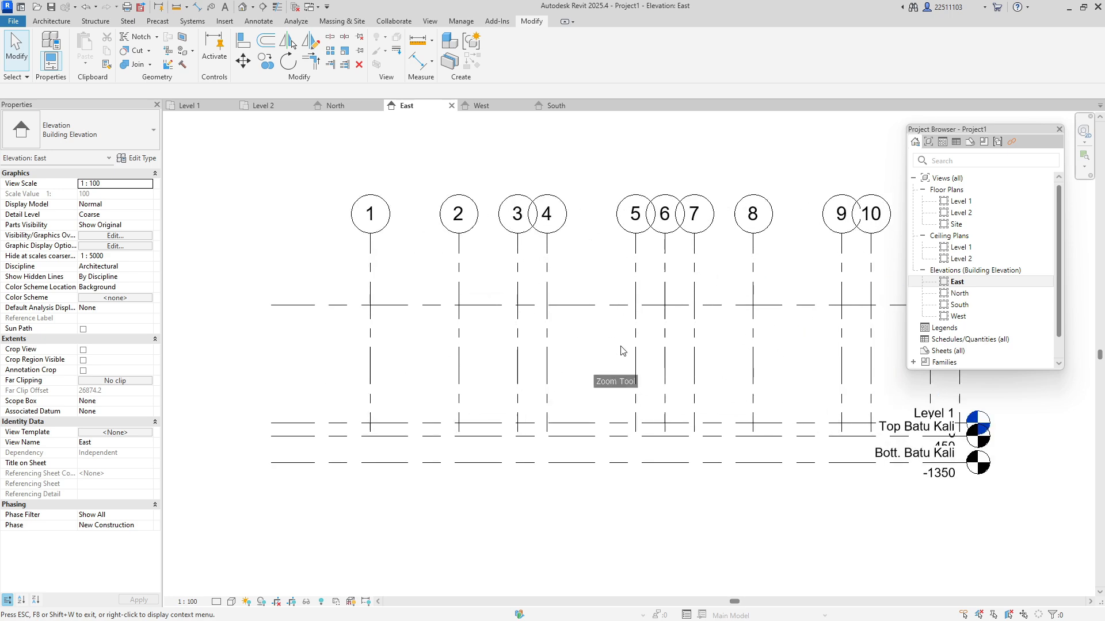
scroll(596, 362, down, 2)
middle_drag(611, 387, 505, 425)
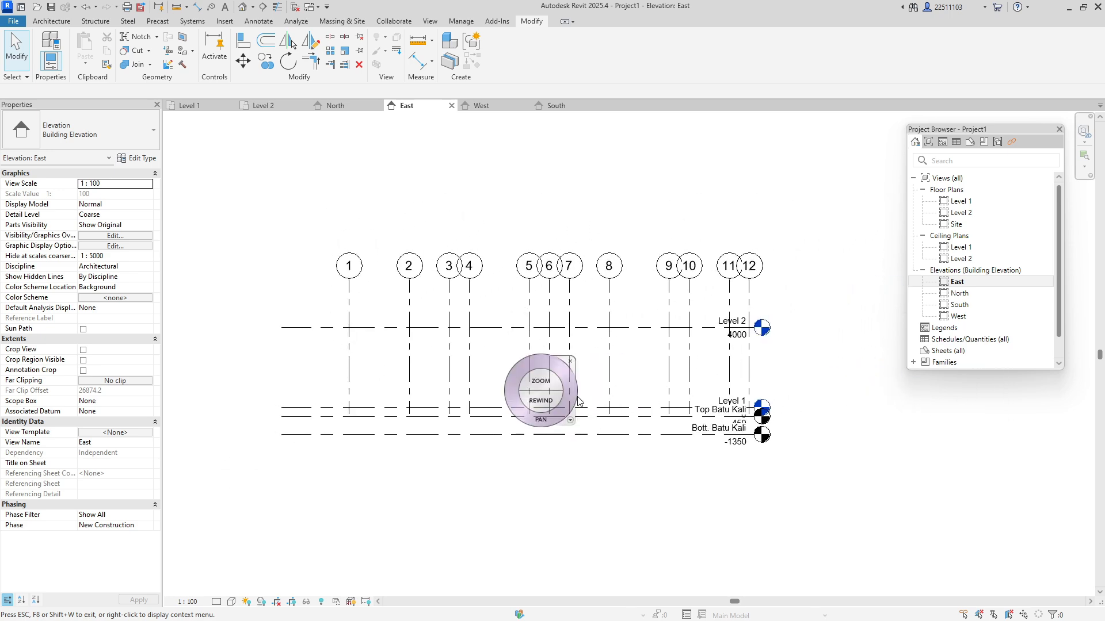
click(807, 369)
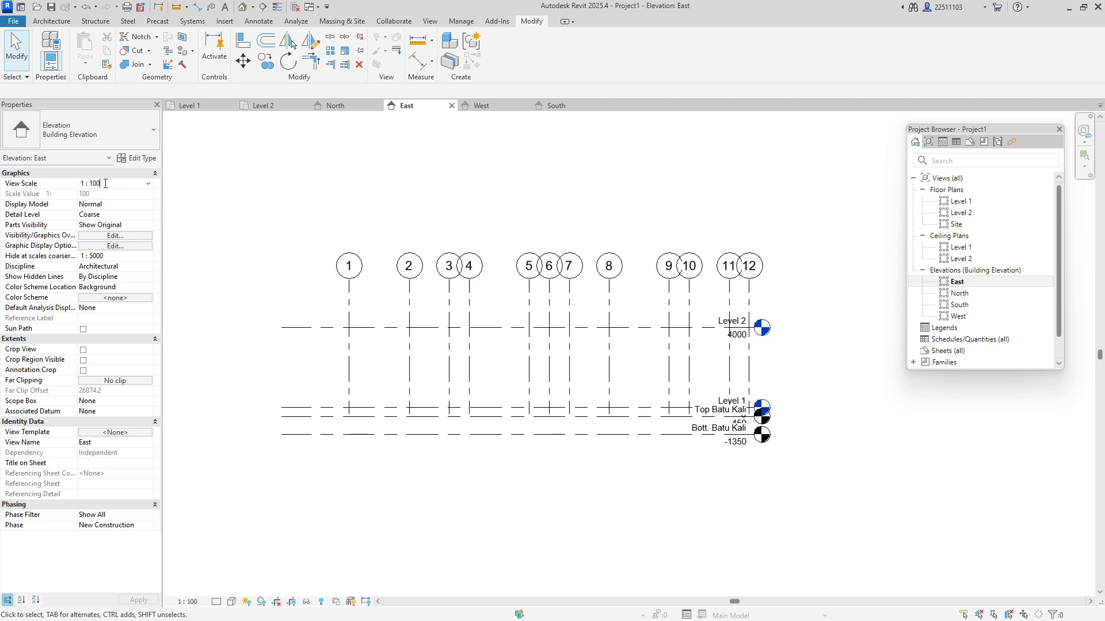
key(BackSpace)
key(BackSpace)
key(BackSpace)
text(5)
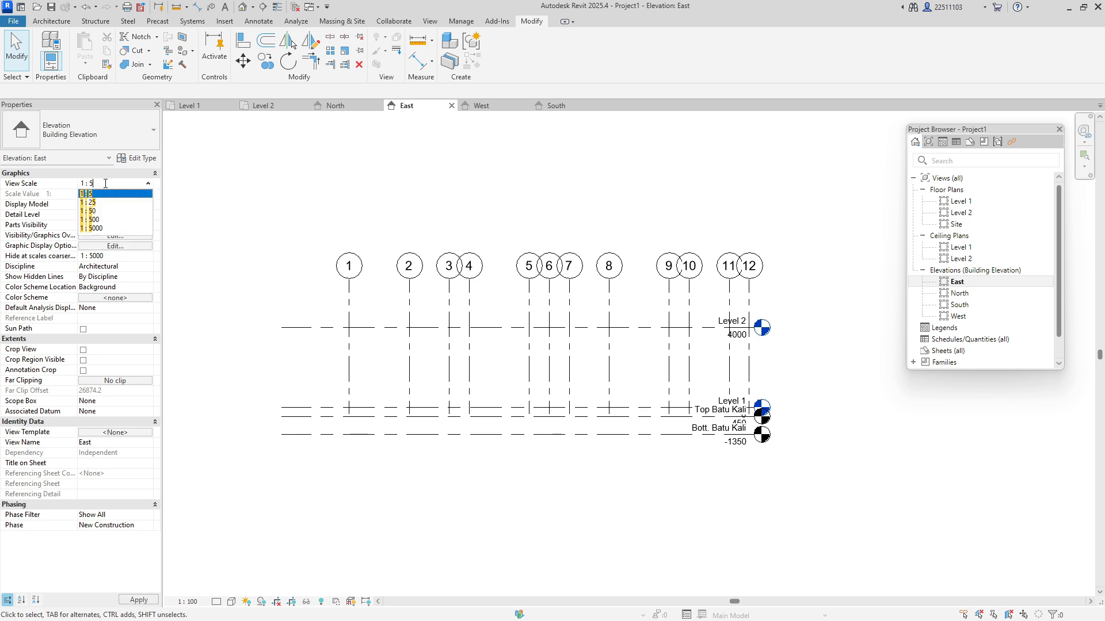
text(0)
key(Return)
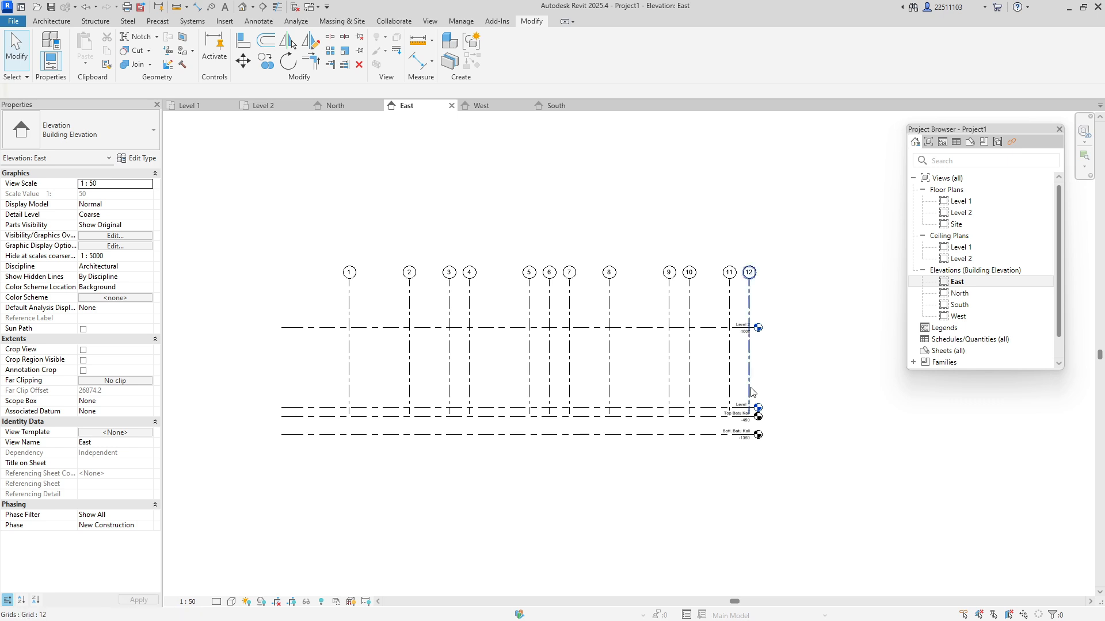
Extend the lower ends of grids 1 to 12 below the Bott. Batu Kali level in the East elevation
click(750, 403)
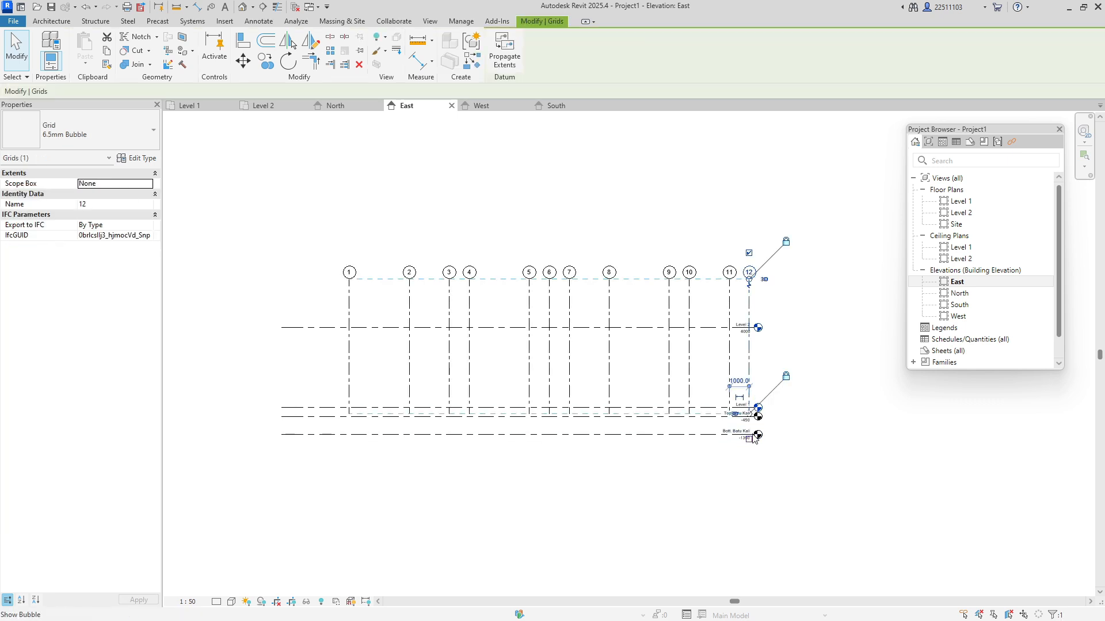
drag(749, 416, 757, 311)
click(778, 427)
click(781, 437)
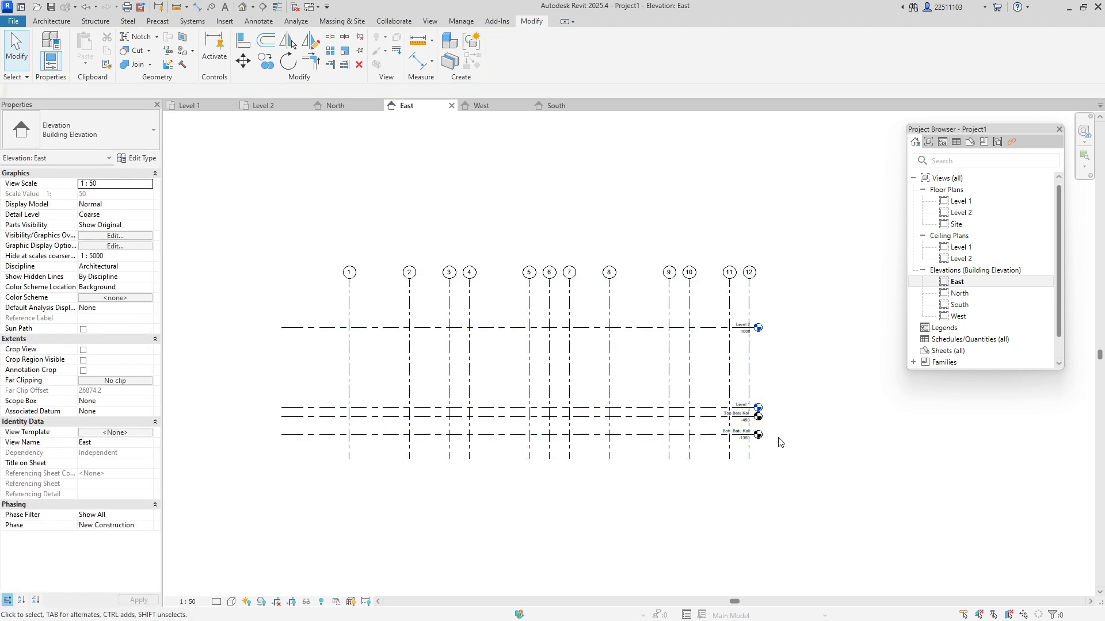
Move the aligned level heads slightly farther outside grid 12 in the East elevation
click(755, 436)
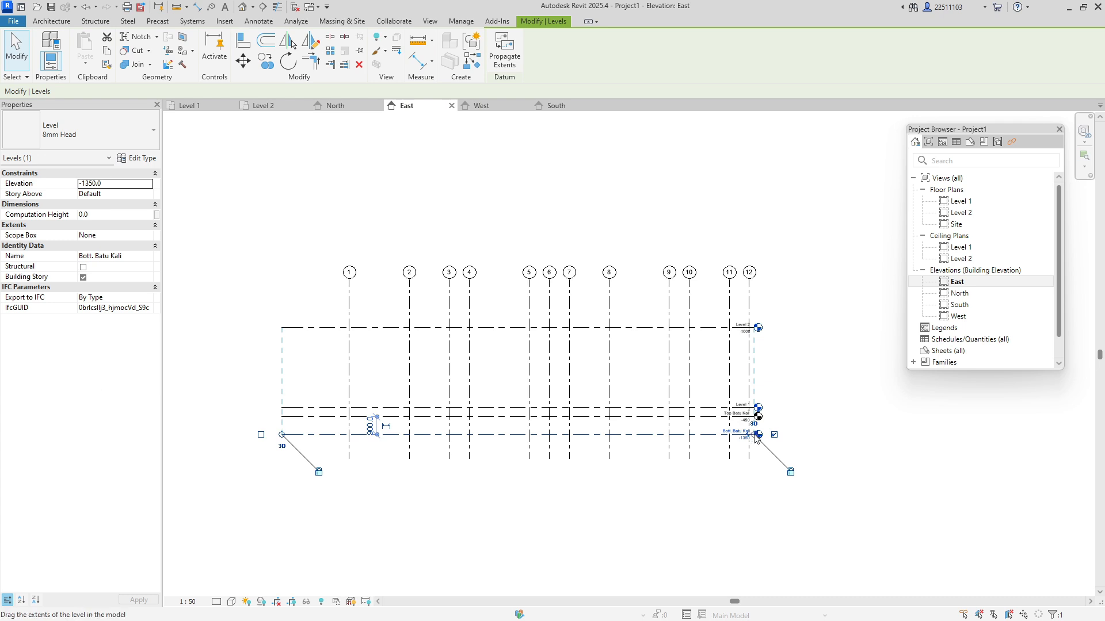
drag(756, 439, 774, 438)
click(282, 471)
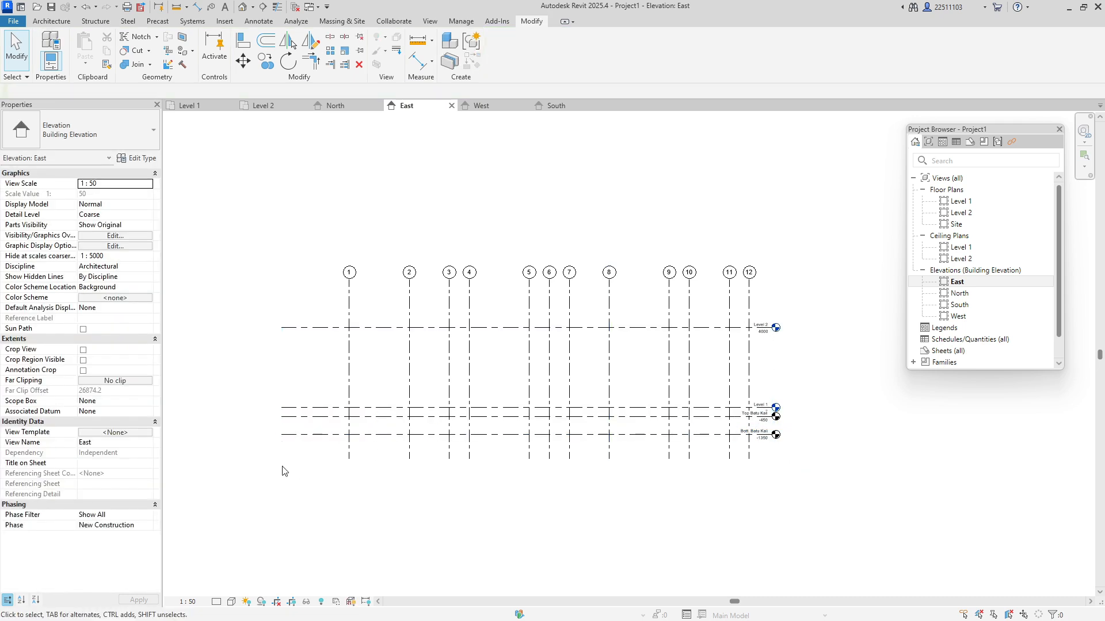
Shorten the headless ends of the aligned level lines to just outside grid 1 in the East elevation
click(283, 436)
drag(282, 439, 326, 438)
key(Escape)
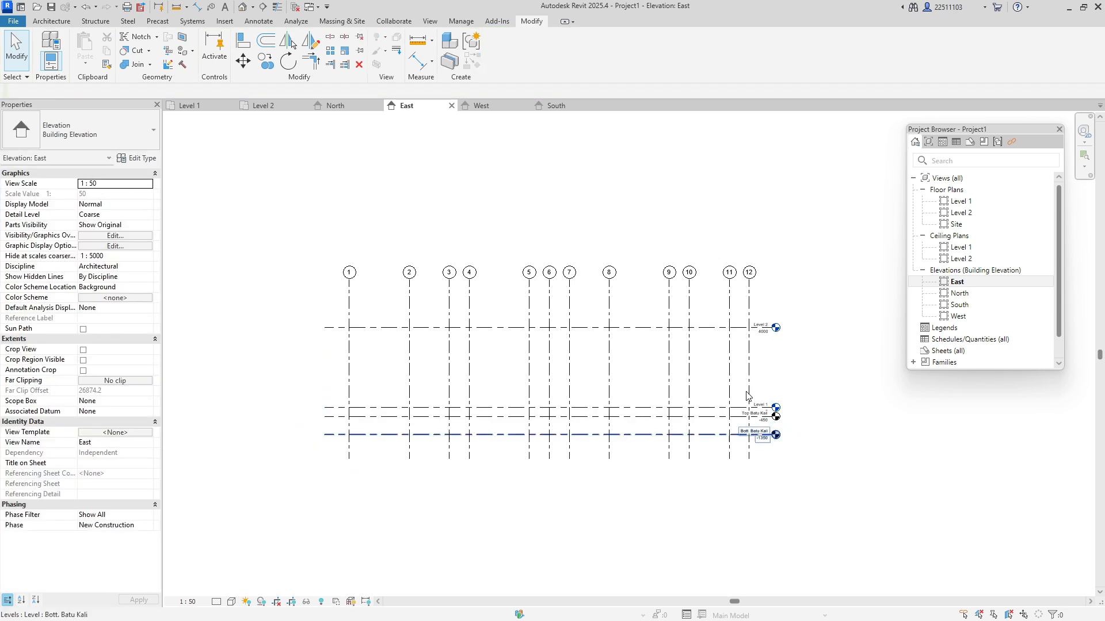
Set the South elevation's view scale to 1:50 and move its aligned level heads slightly farther outside grid N
click(960, 305)
double_click(965, 307)
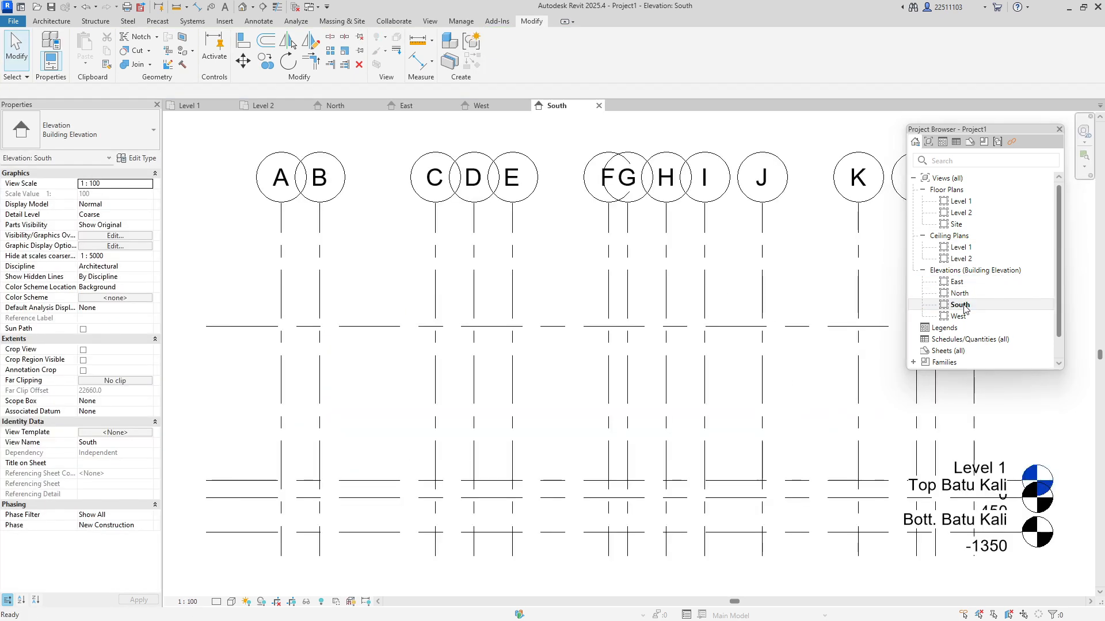
click(113, 173)
click(96, 173)
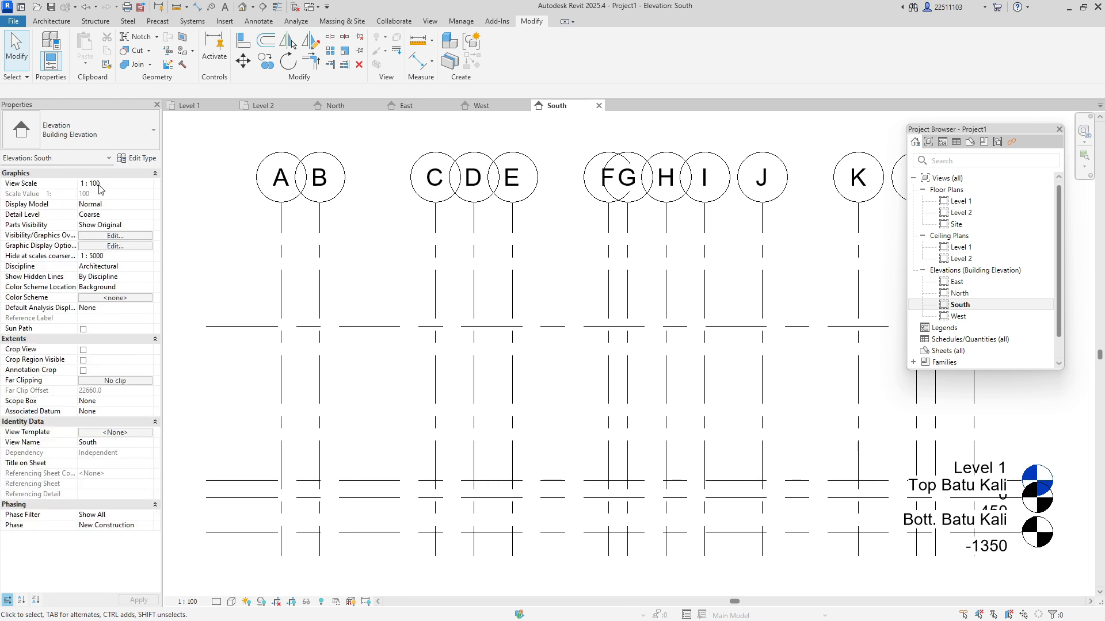
click(101, 184)
key(BackSpace)
key(BackSpace)
key(BackSpace)
text(50)
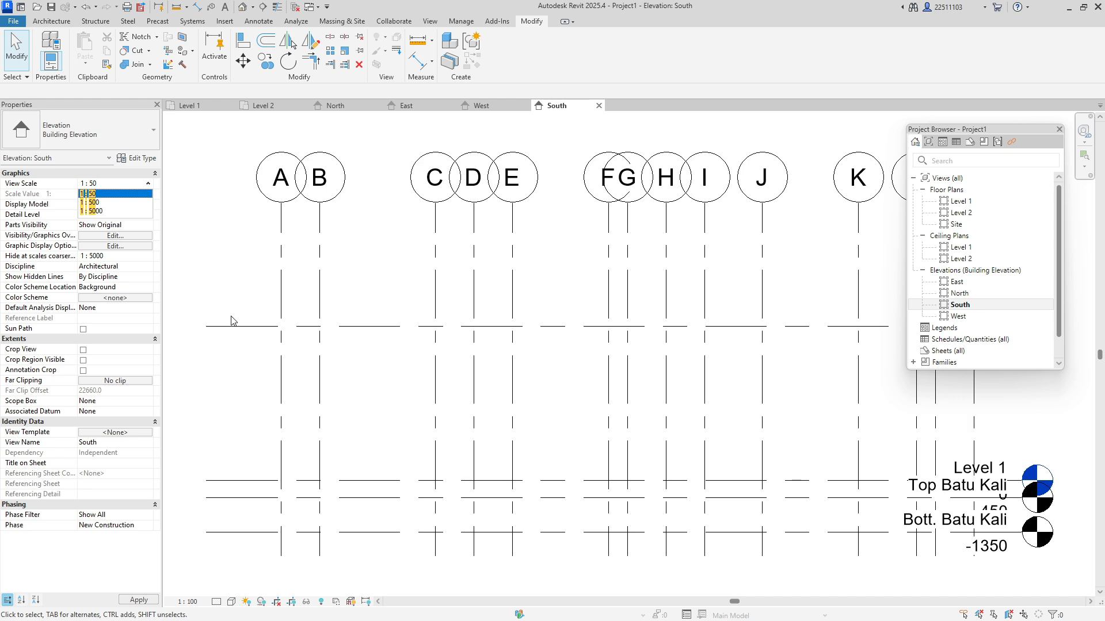
key(Return)
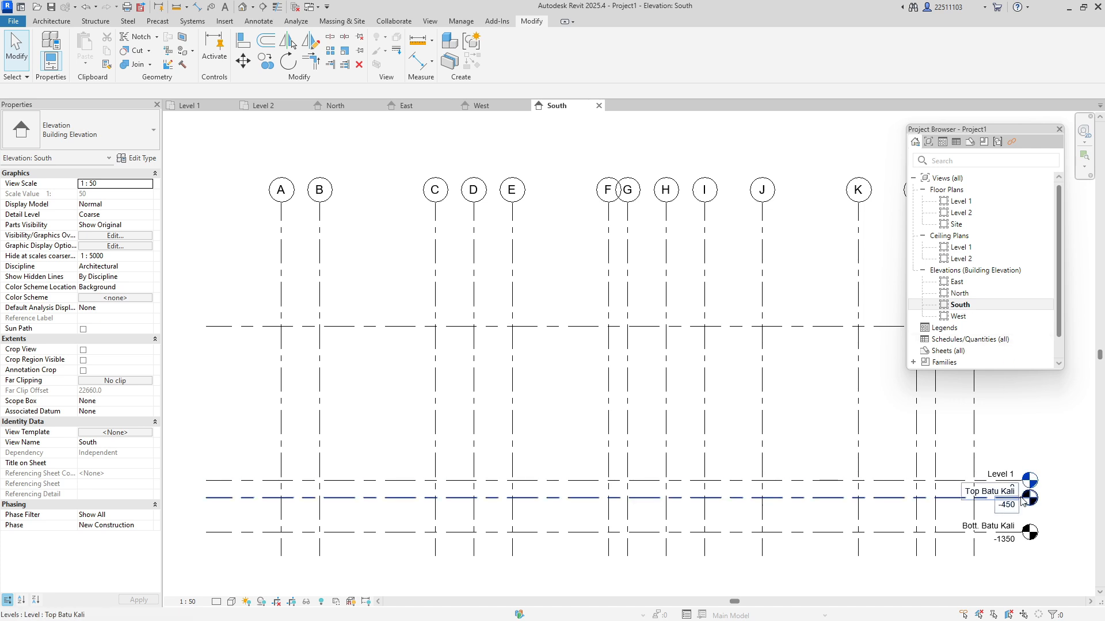
click(1024, 537)
drag(1024, 536, 1047, 536)
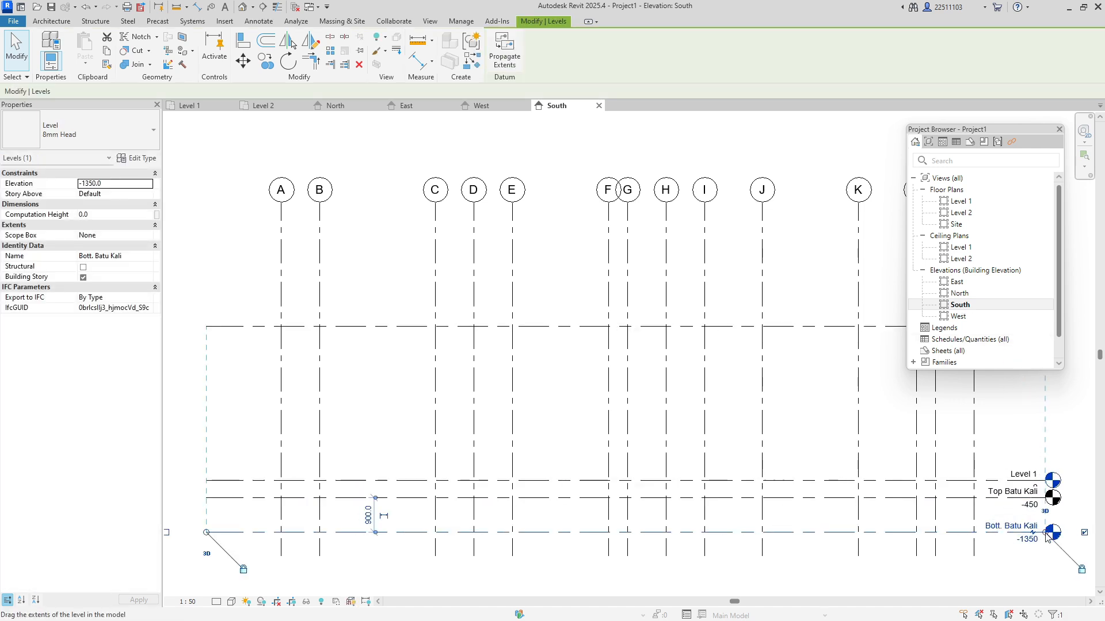
Open the West elevation and set its view scale to 1:50
double_click(965, 317)
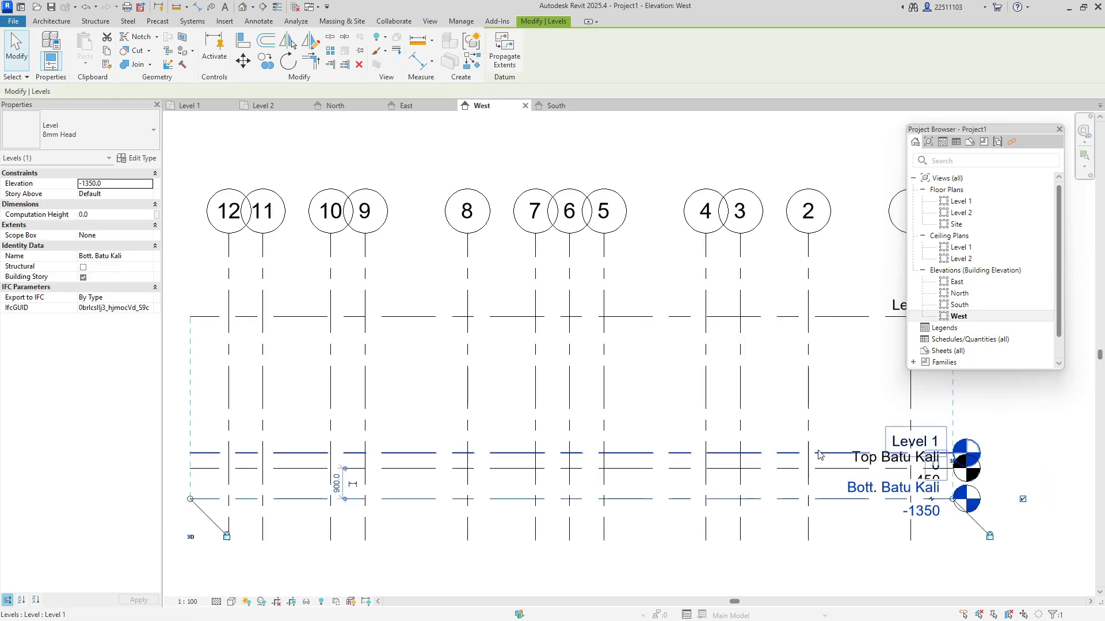
key(Escape)
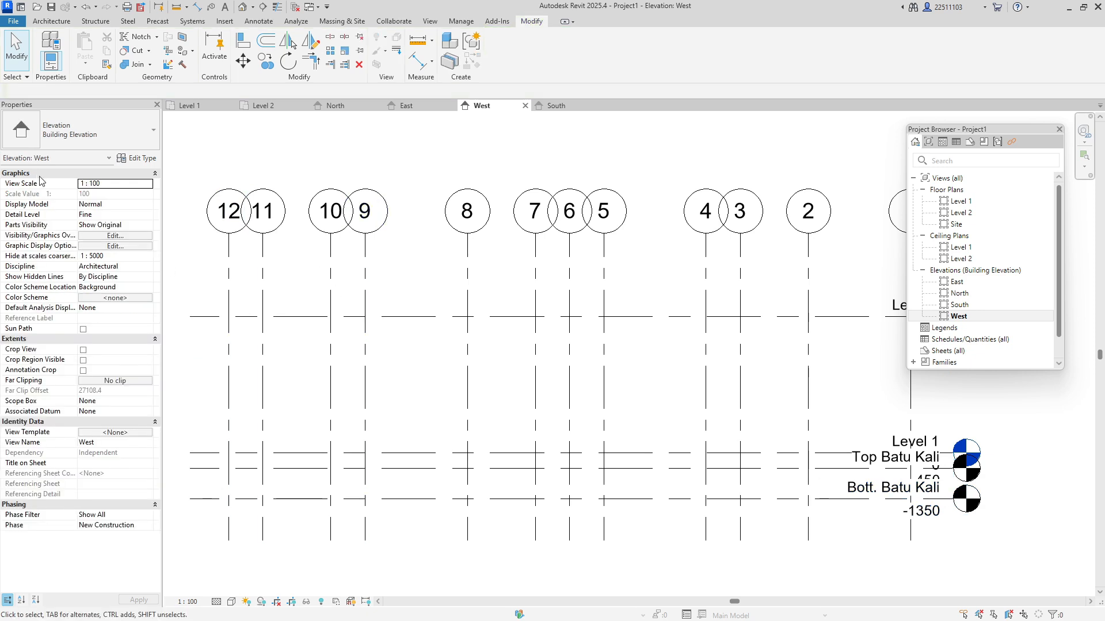
key(BackSpace)
key(BackSpace)
key(BackSpace)
text(50)
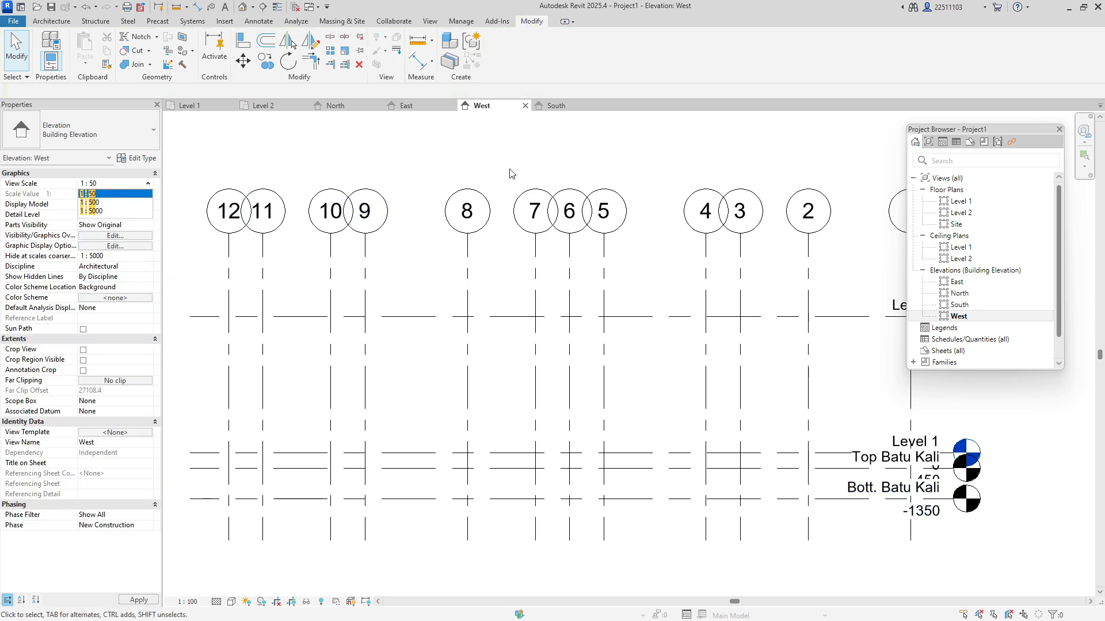
key(Return)
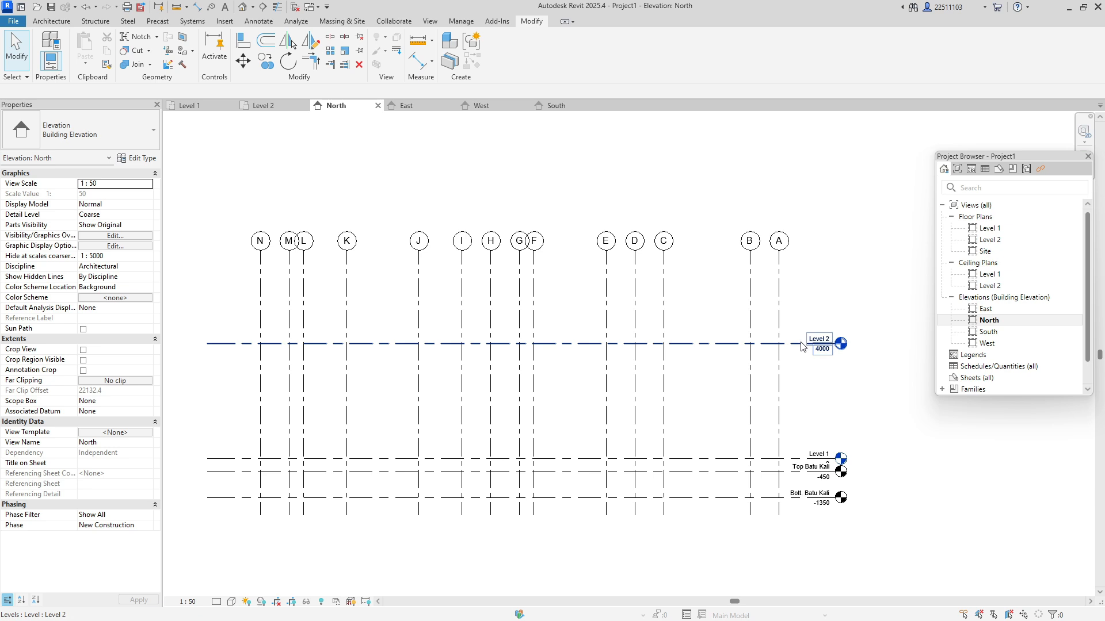
Copy Level 2 vertically upward by 4000 mm in the North elevation
click(803, 344)
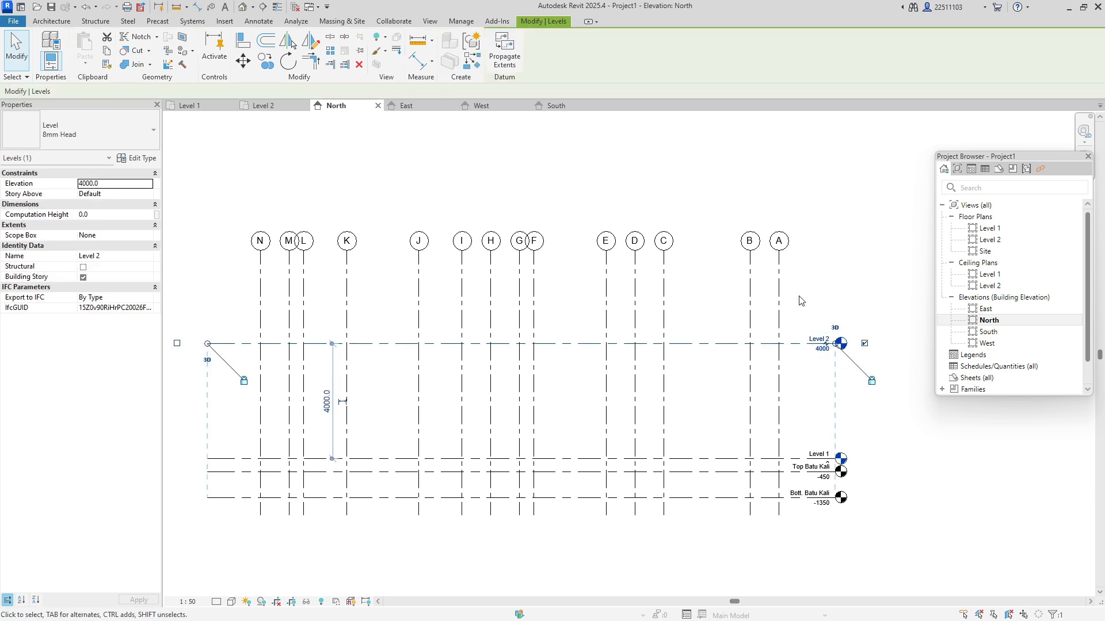
key(c)
key(o)
click(799, 343)
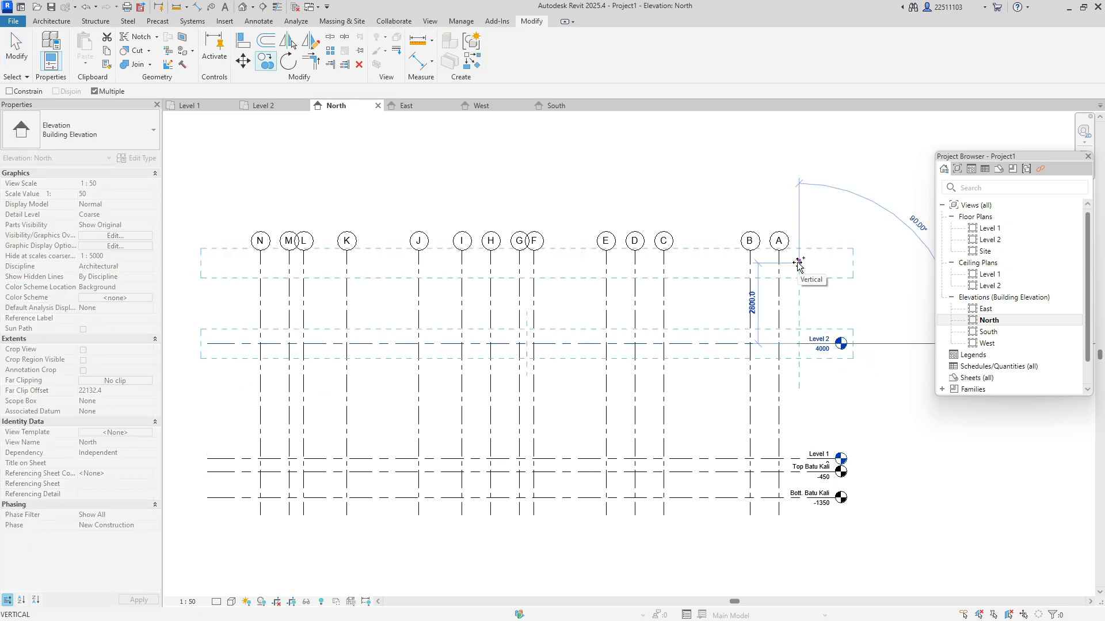
text(4000)
key(Return)
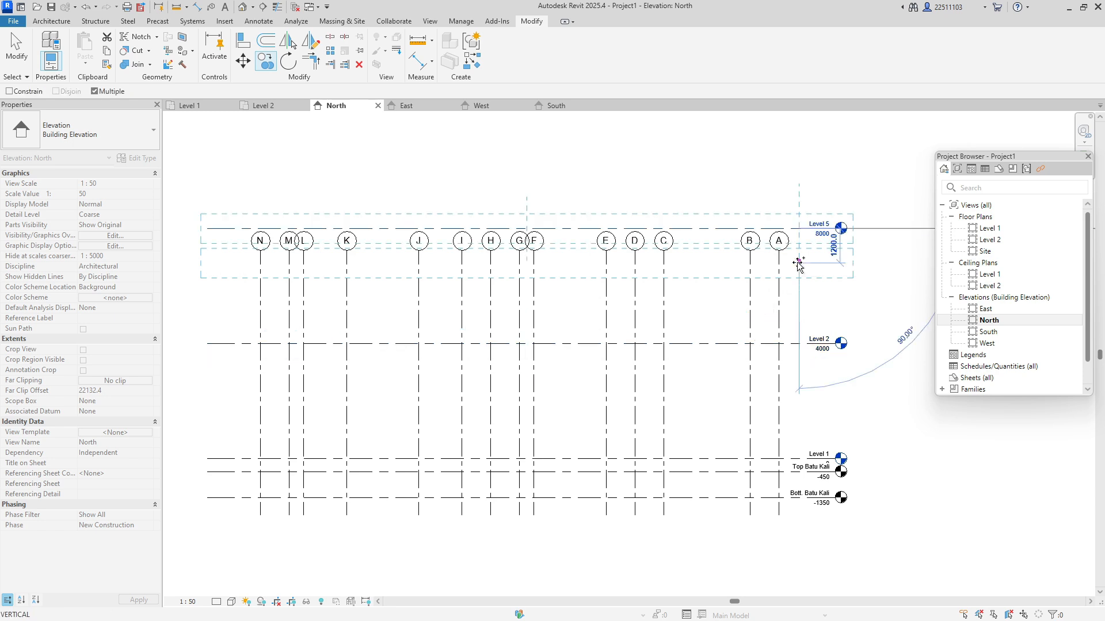
key(Escape)
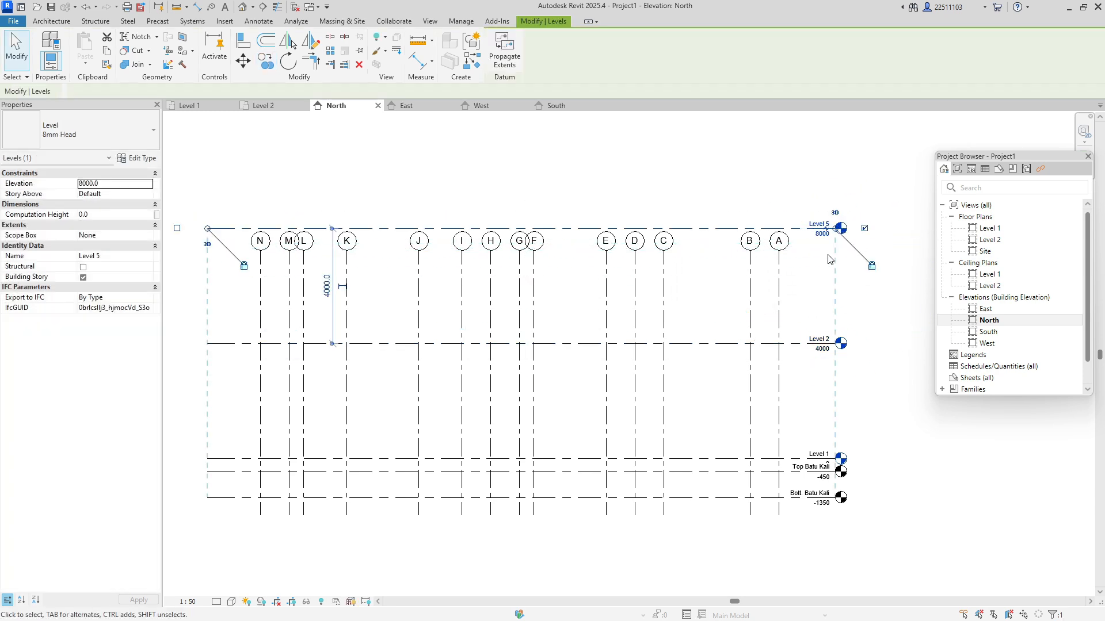
key(Escape)
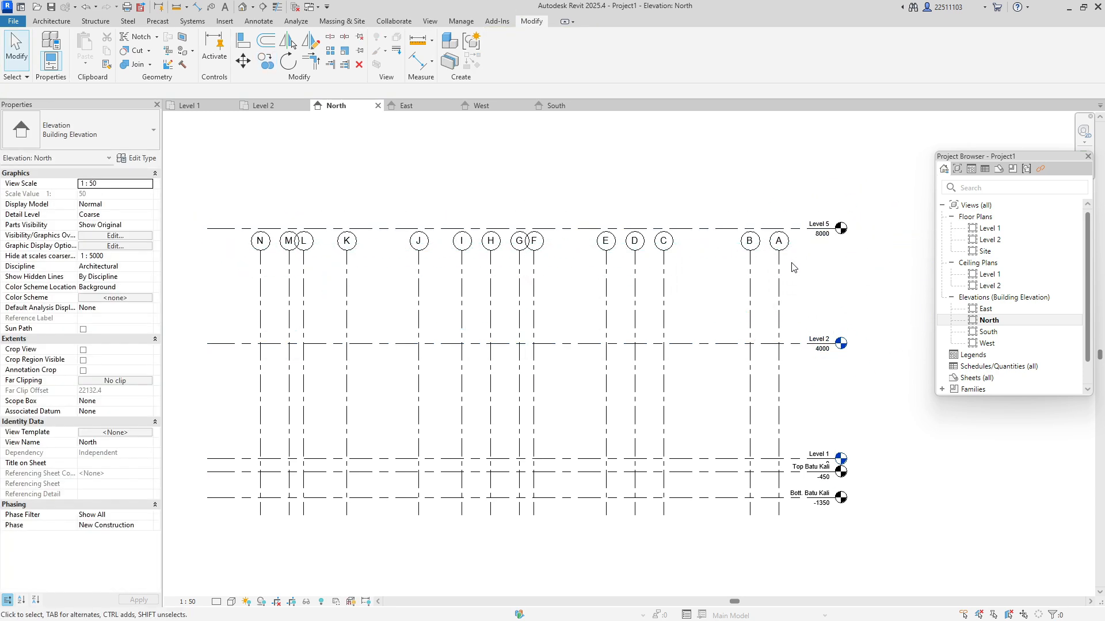
Rename the new uppermost level as Top. Ring Balok
double_click(823, 227)
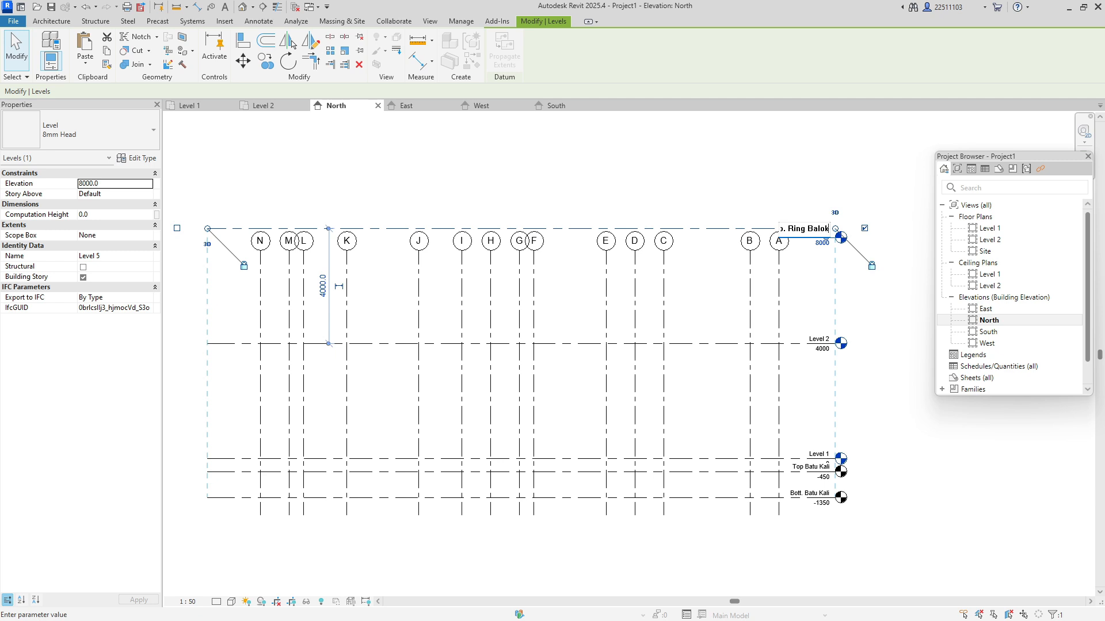
click(901, 314)
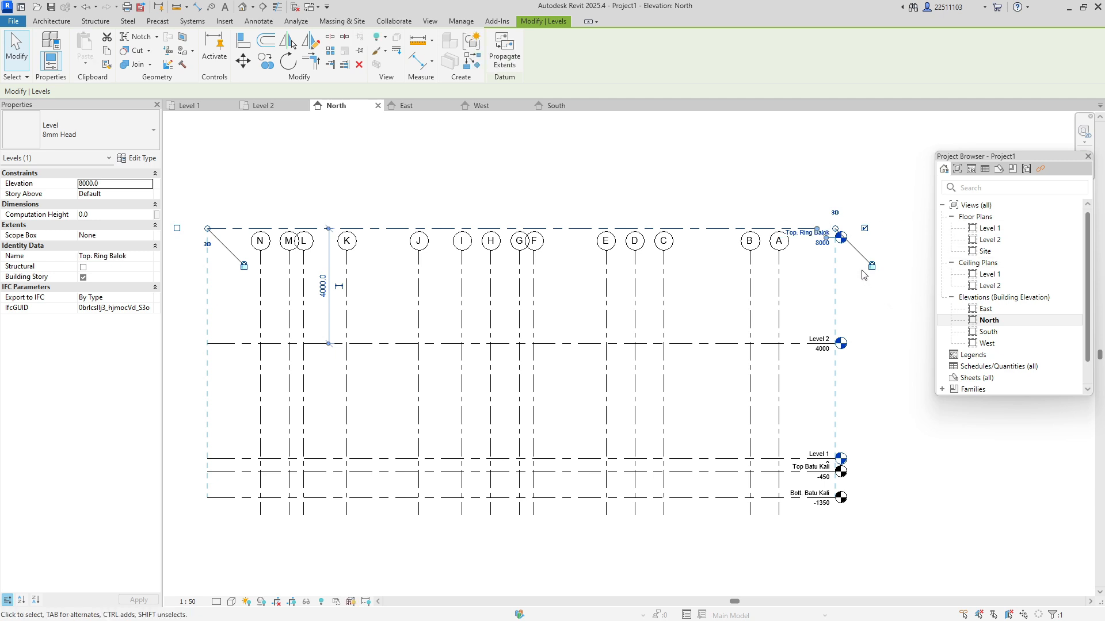
click(879, 336)
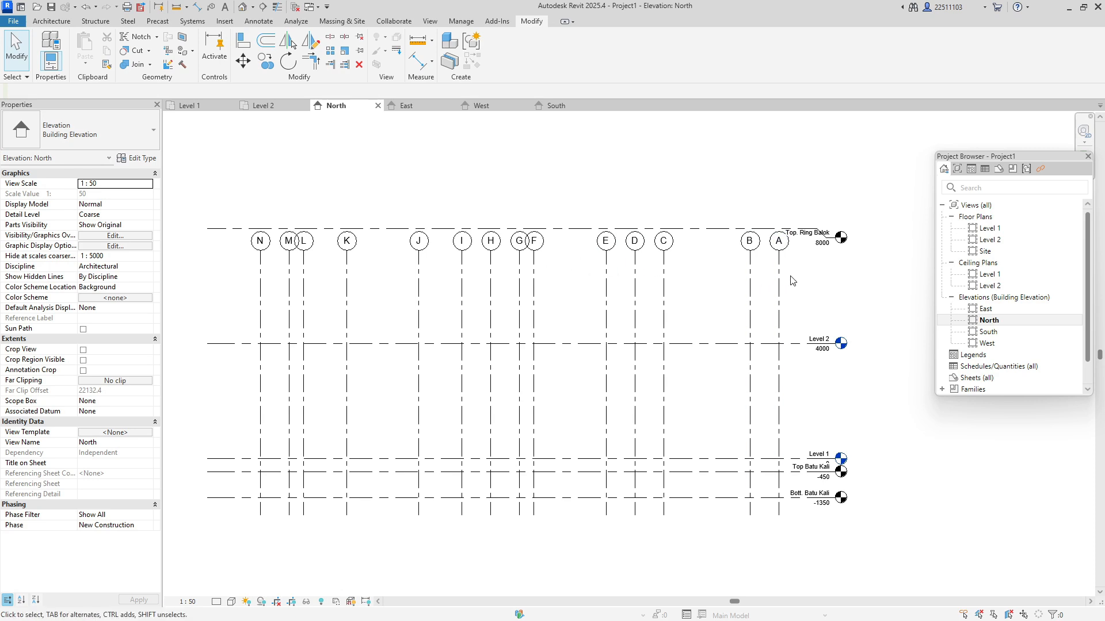
Extend the upper ends of the aligned grids well above the Top. Ring Balok level in the North and East elevations
click(779, 245)
drag(779, 253, 779, 136)
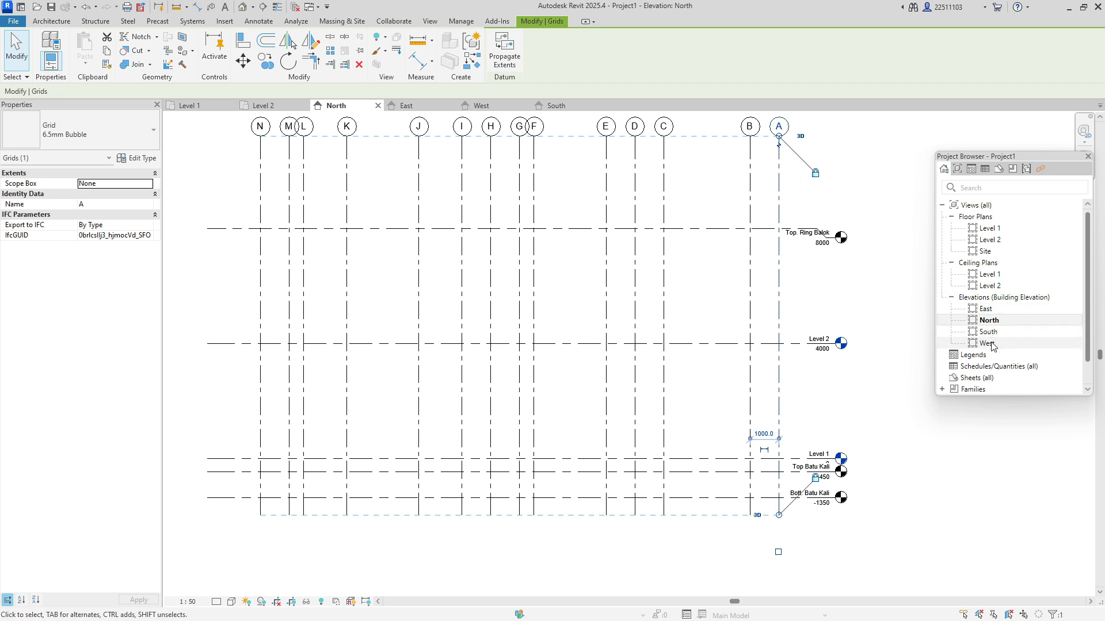
double_click(986, 309)
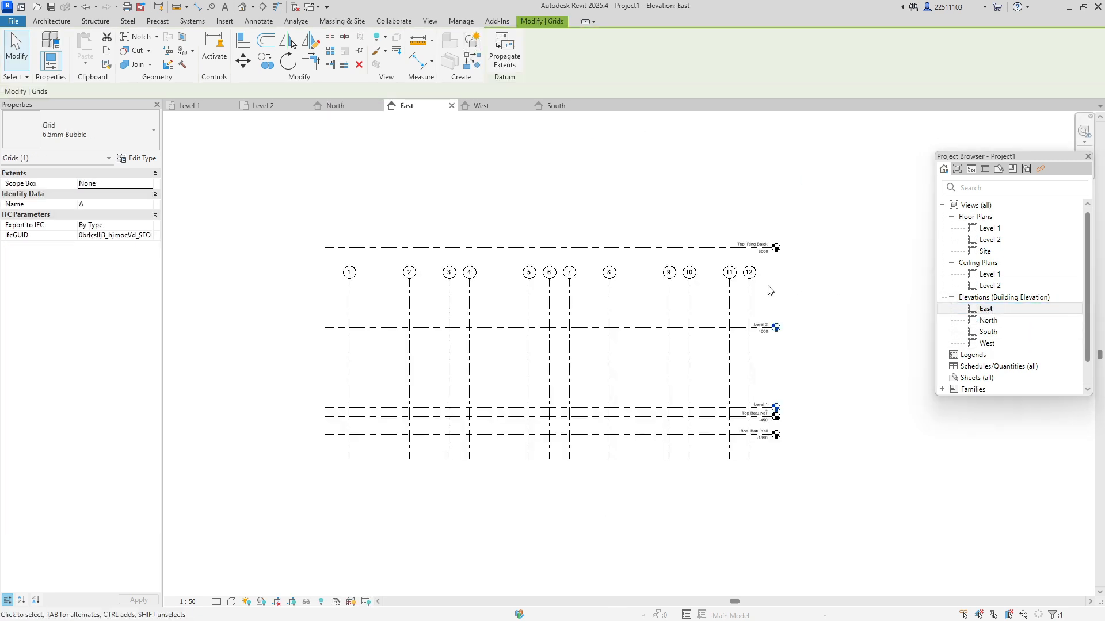
click(749, 295)
drag(749, 284, 749, 175)
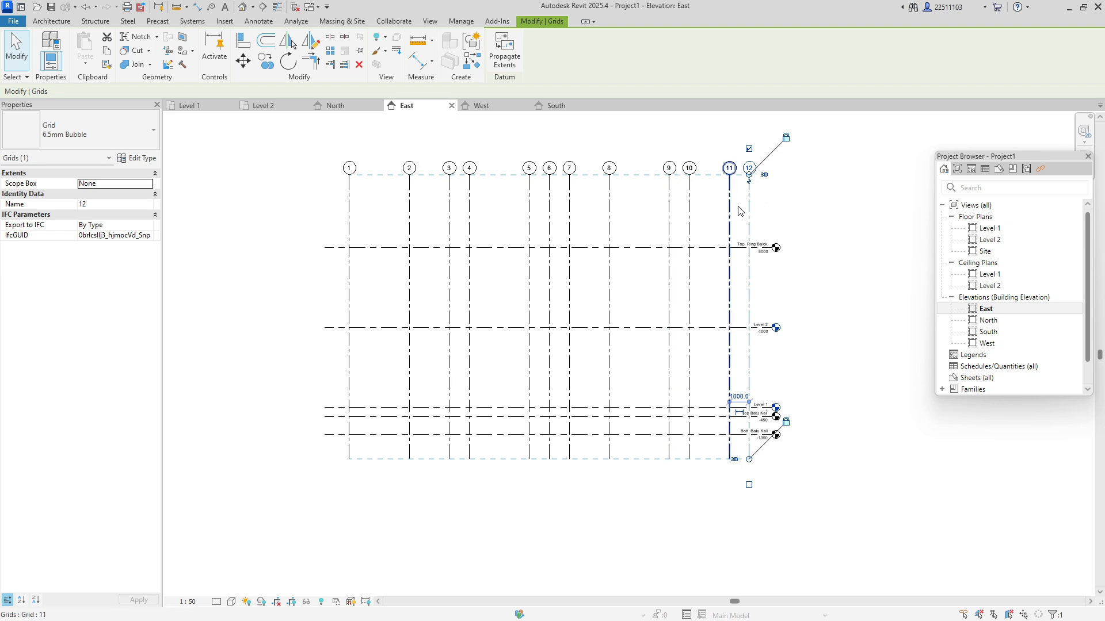
click(645, 214)
Check the grid extents and level heads in the West, East, North and South elevations, including the Top. Ring Balok level
double_click(992, 343)
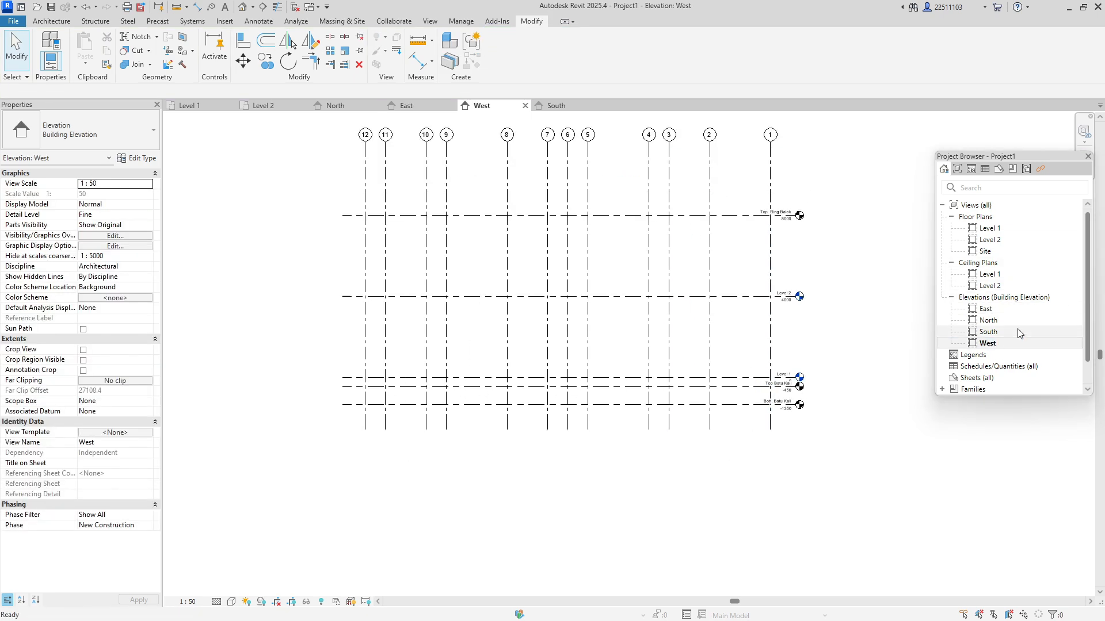
double_click(989, 321)
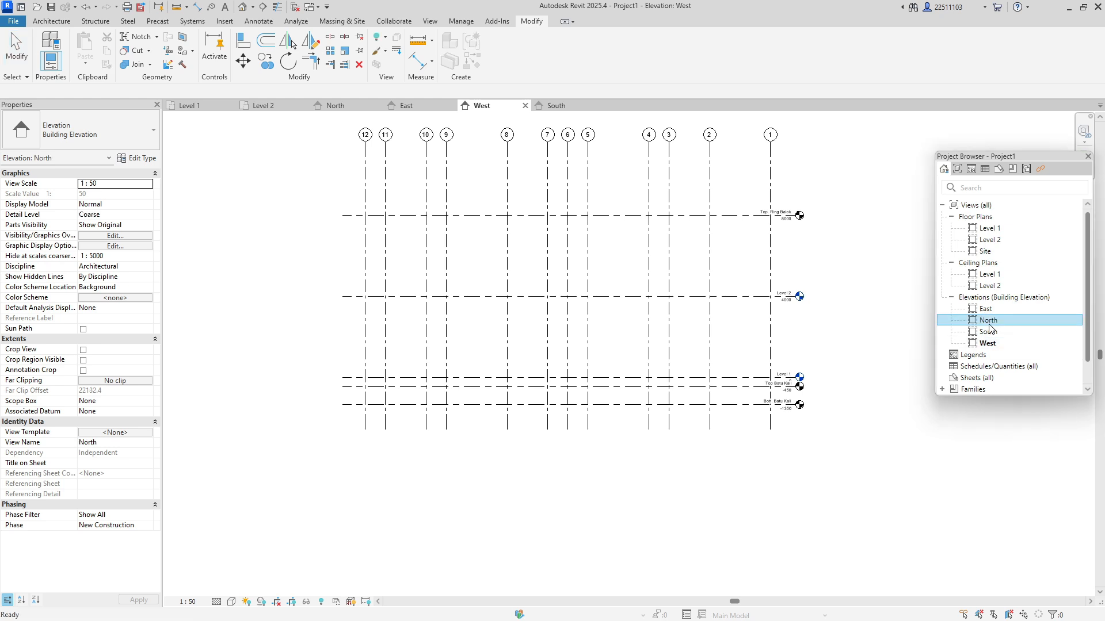
double_click(1000, 311)
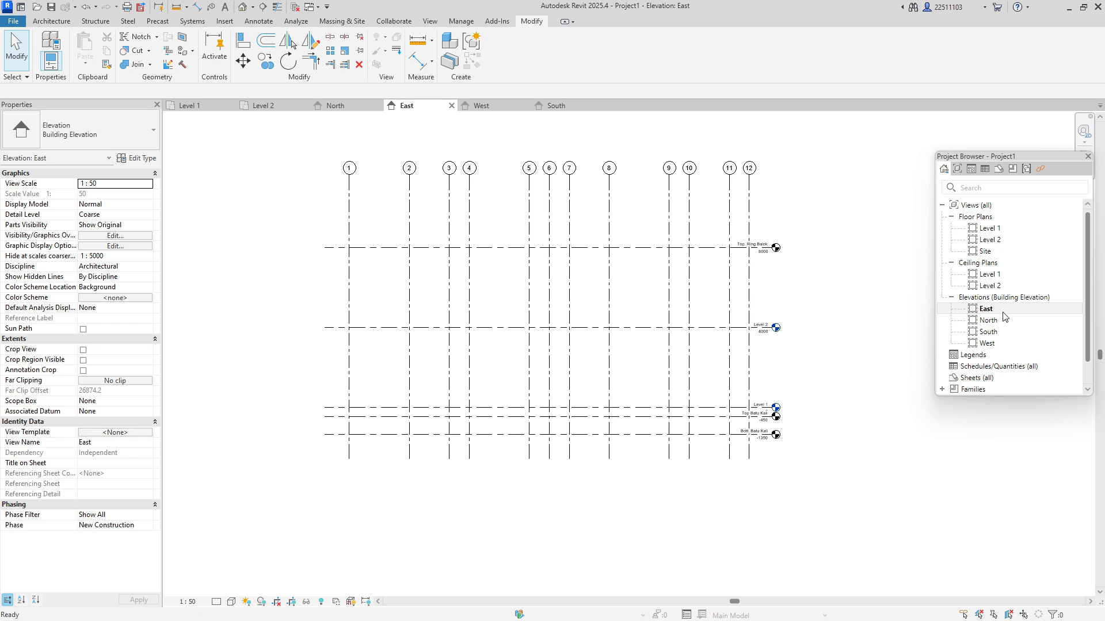
double_click(989, 320)
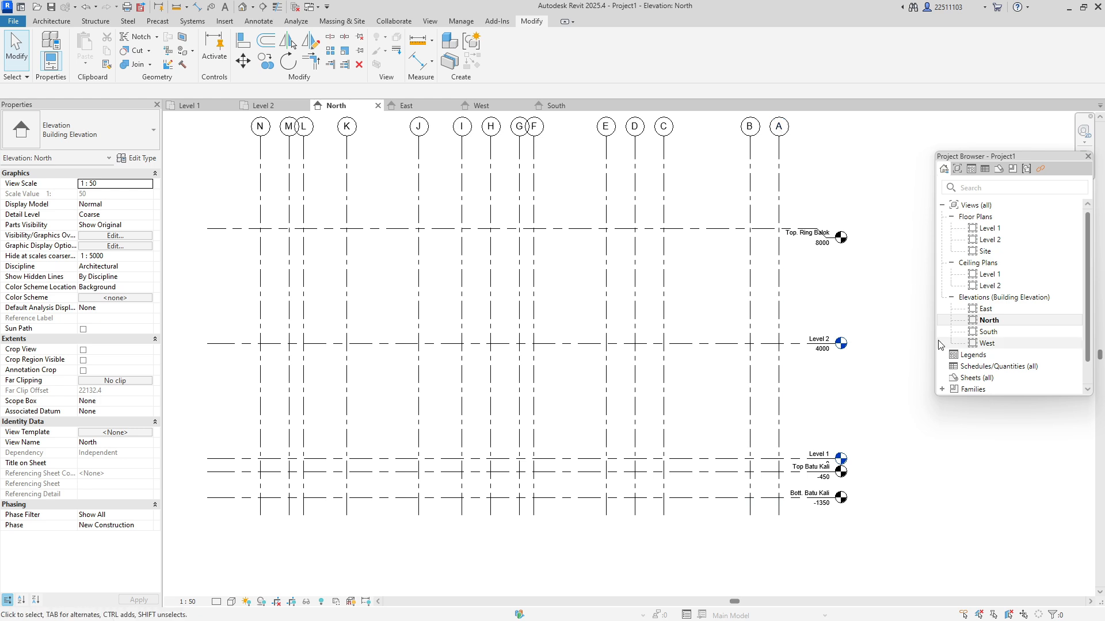
click(989, 333)
double_click(988, 334)
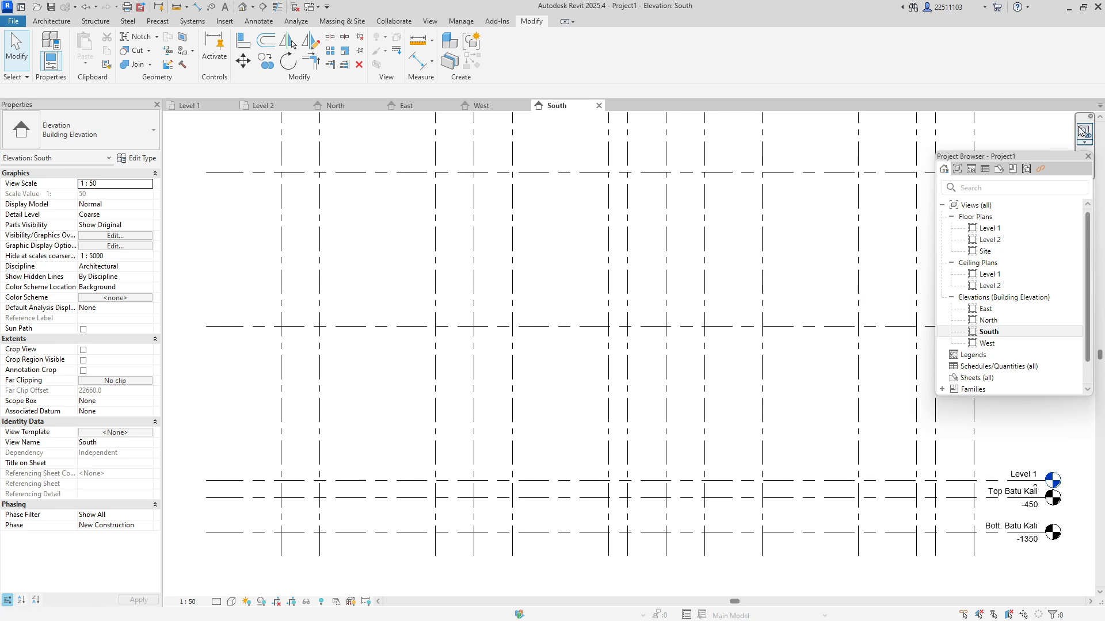
middle_drag(770, 271, 711, 284)
drag(712, 284, 737, 384)
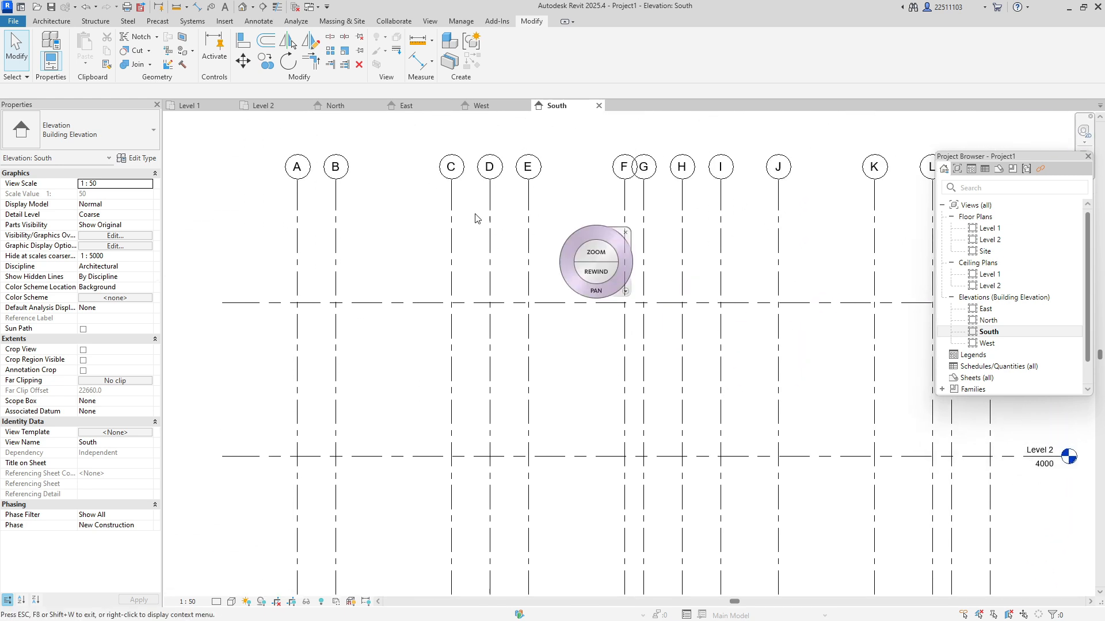
middle_drag(405, 280, 422, 278)
key(Escape)
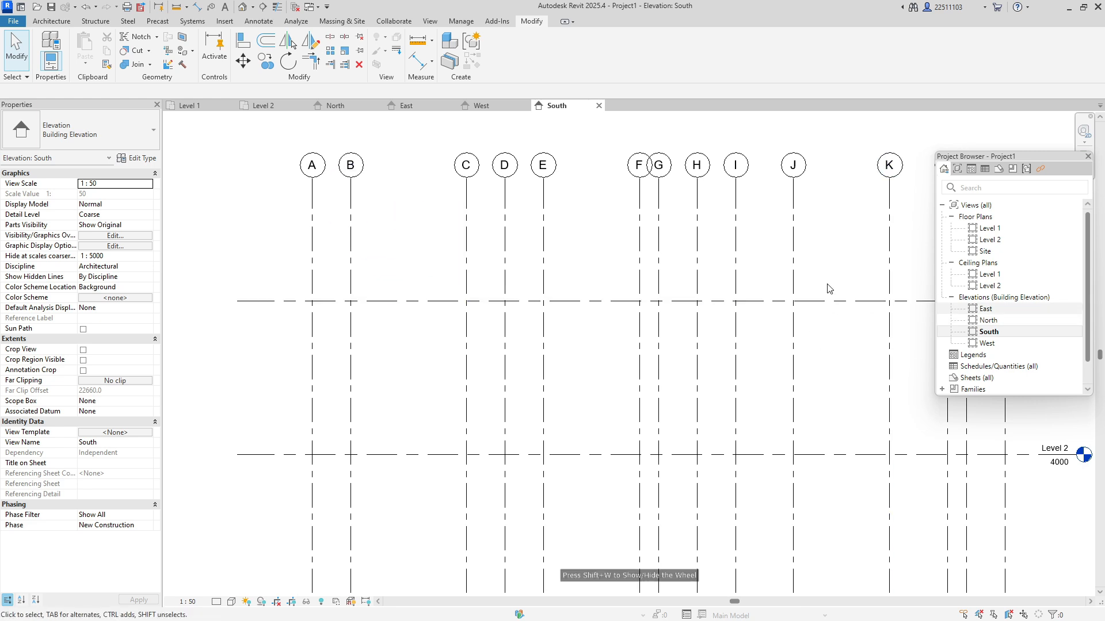
double_click(987, 319)
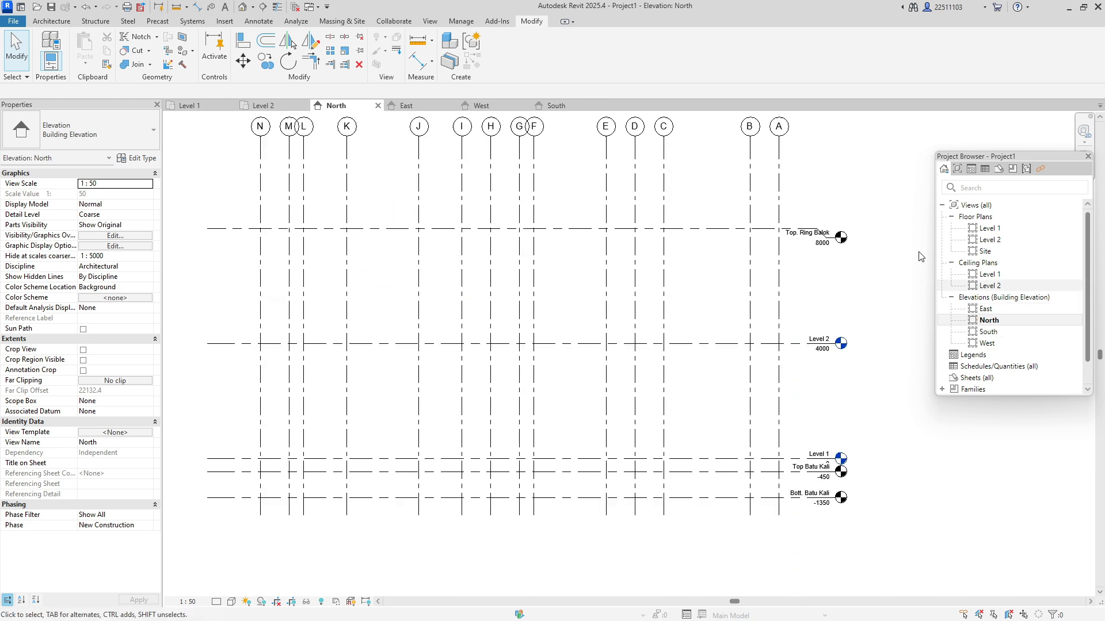
double_click(970, 334)
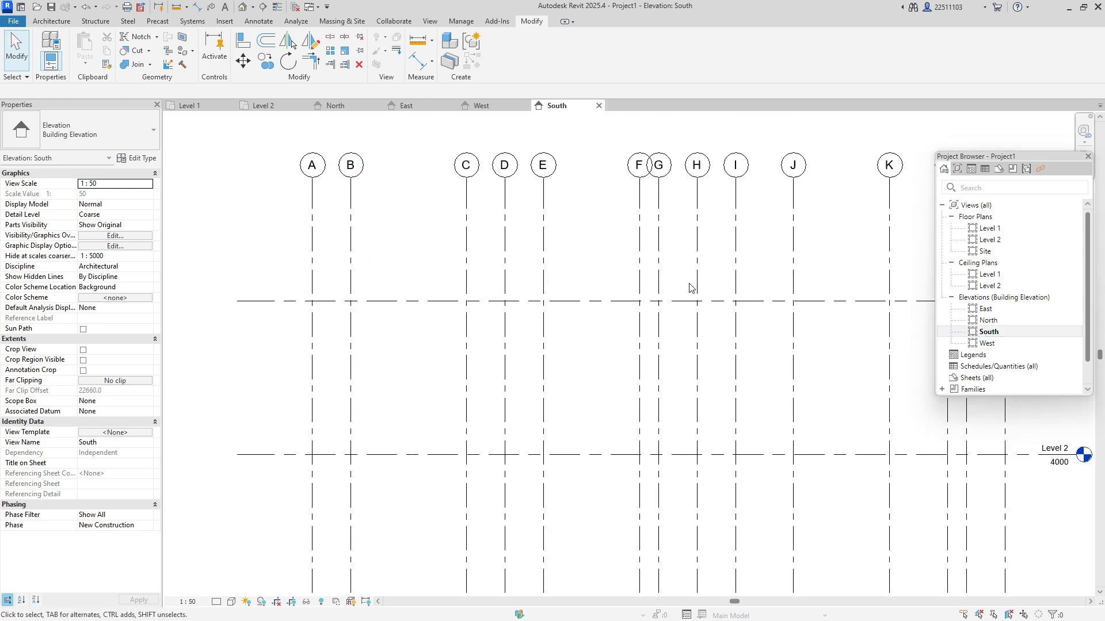
middle_drag(815, 226, 498, 155)
middle_drag(527, 310, 491, 255)
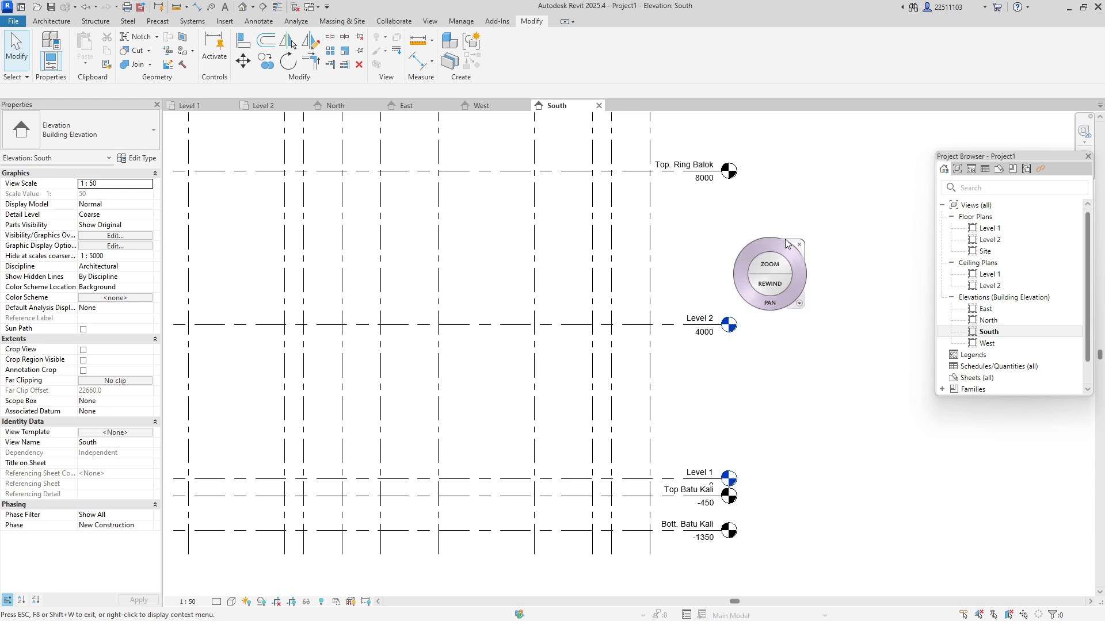
key(Escape)
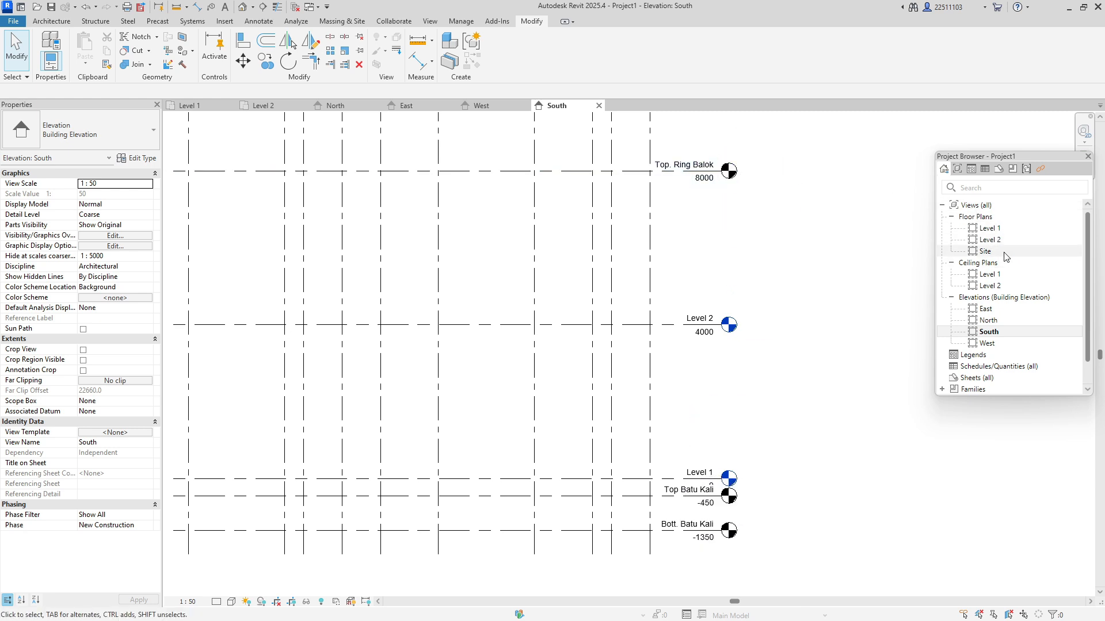
Create floor plan views for the Bott. Batu Kali, Top Batu Kali and Top. Ring Balok levels
click(427, 22)
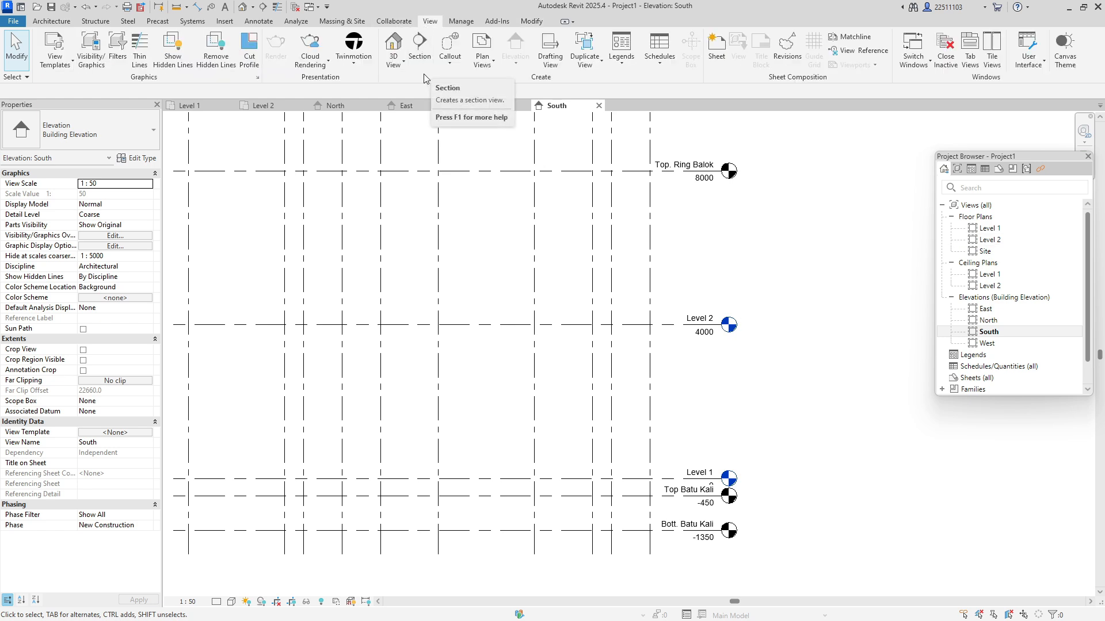
click(483, 70)
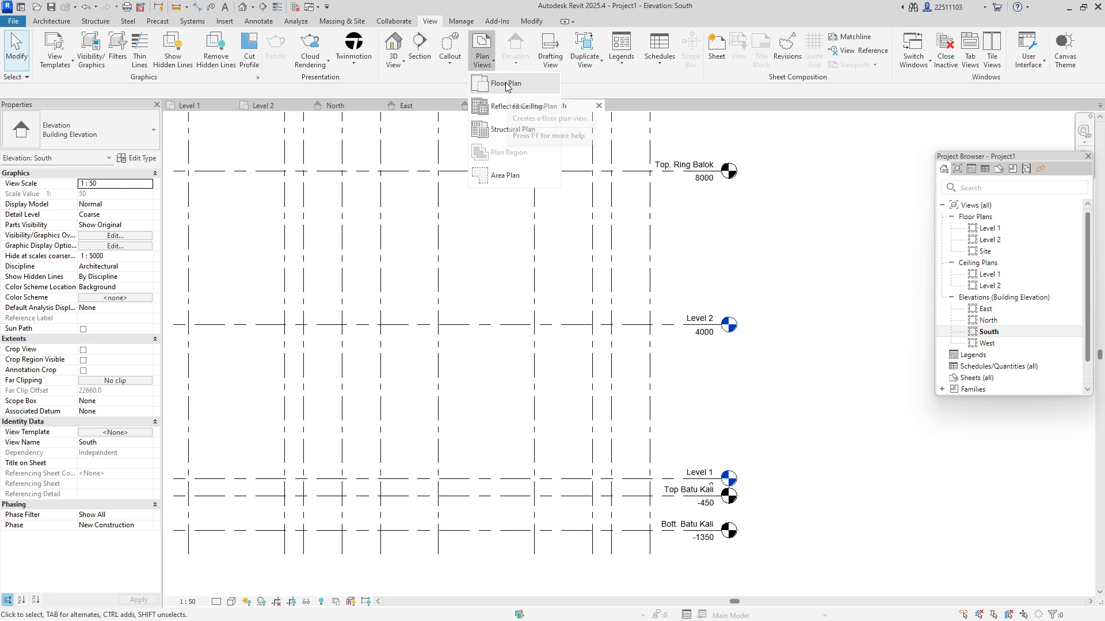
click(505, 85)
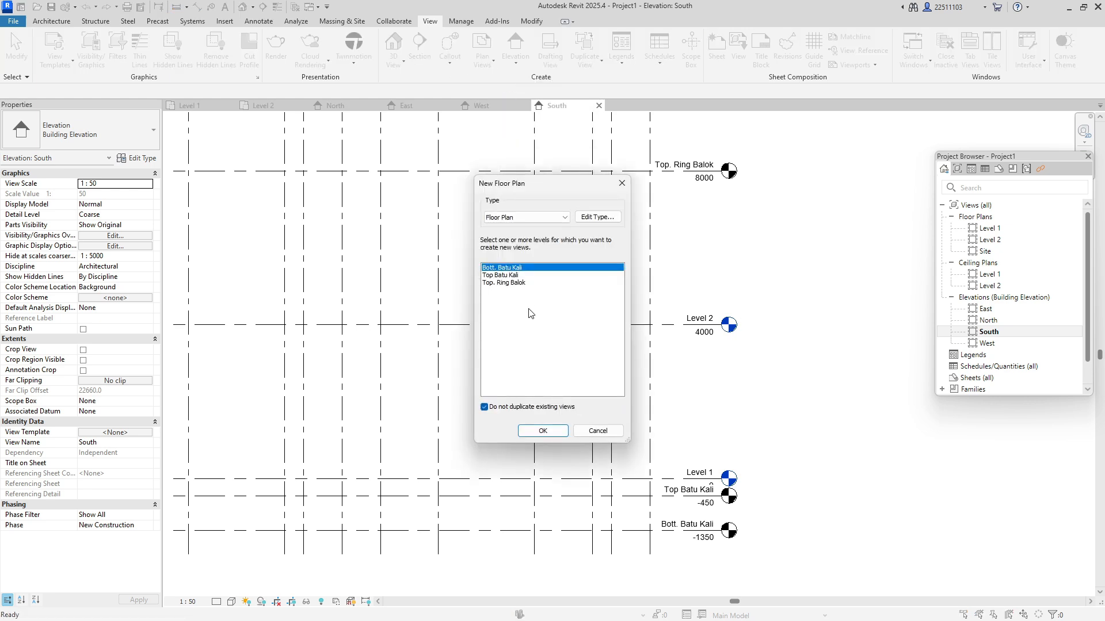
shift+click(518, 275)
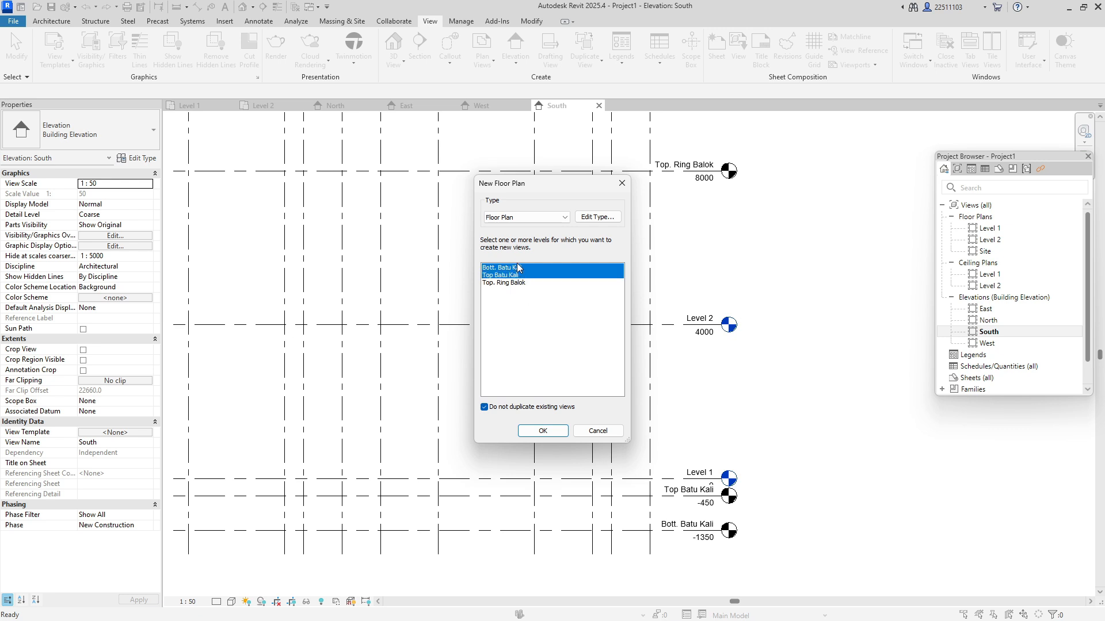
click(520, 267)
shift+click(530, 282)
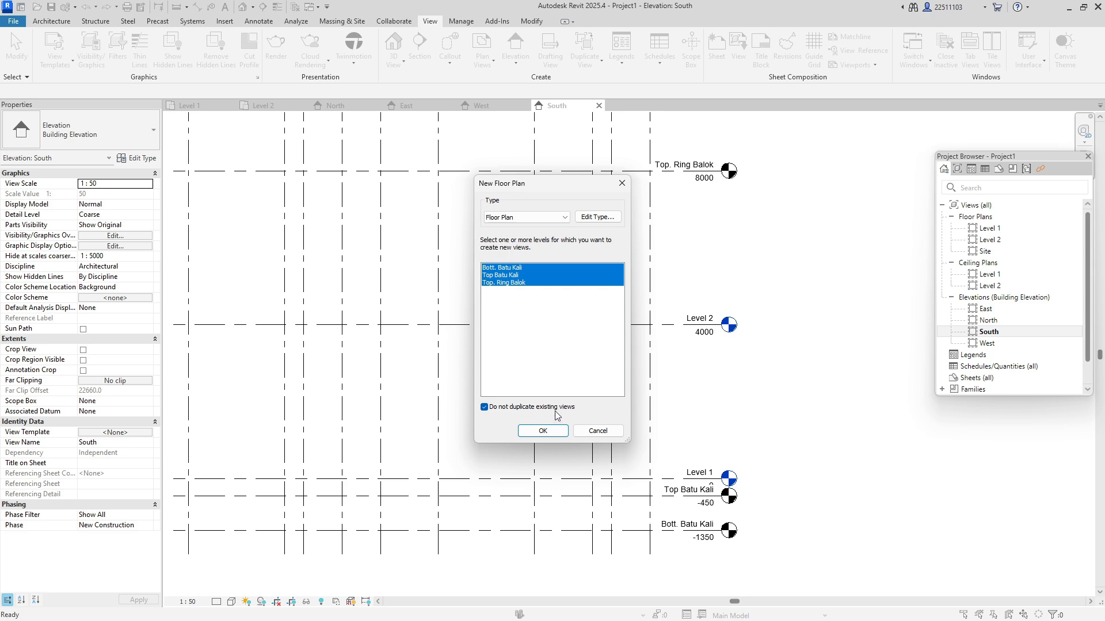
click(542, 431)
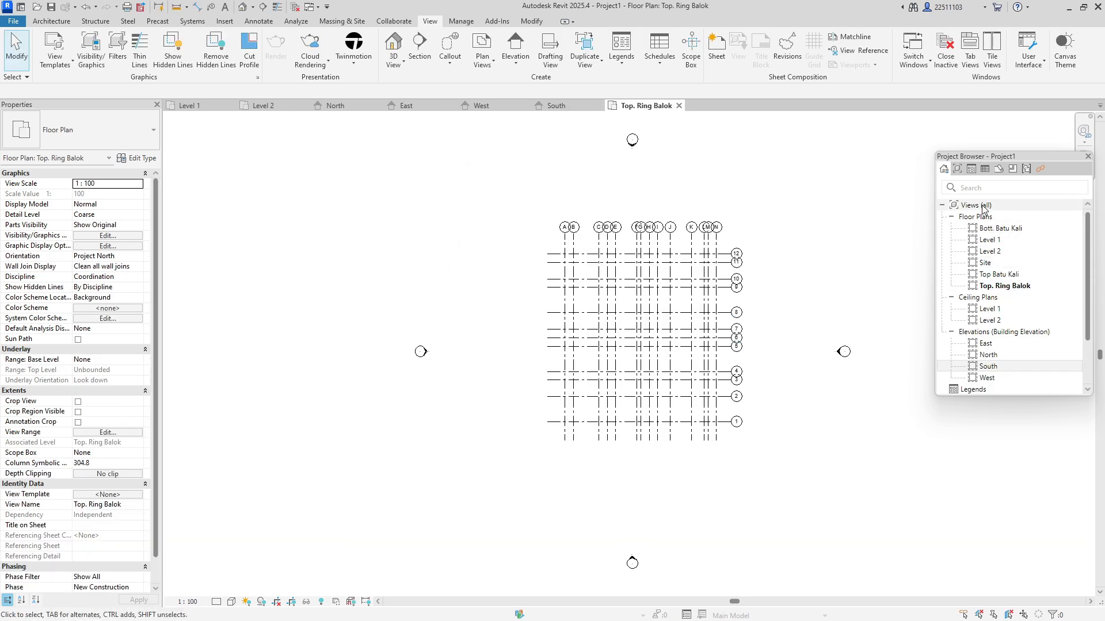
Delete the Site floor plan view and open the North elevation
click(986, 264)
right_click(987, 268)
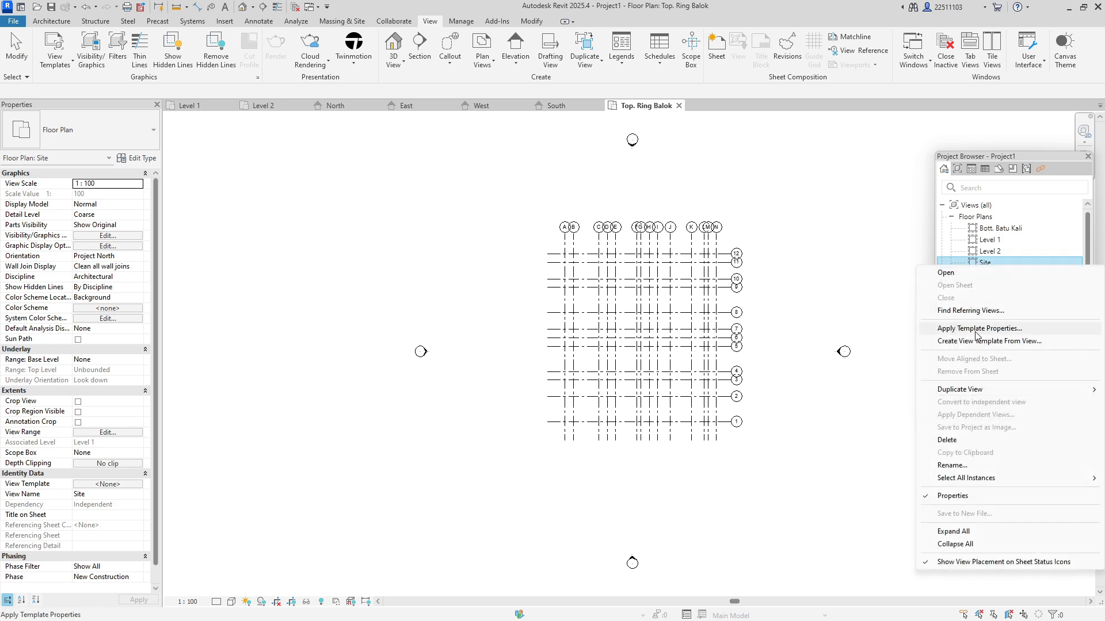
click(955, 440)
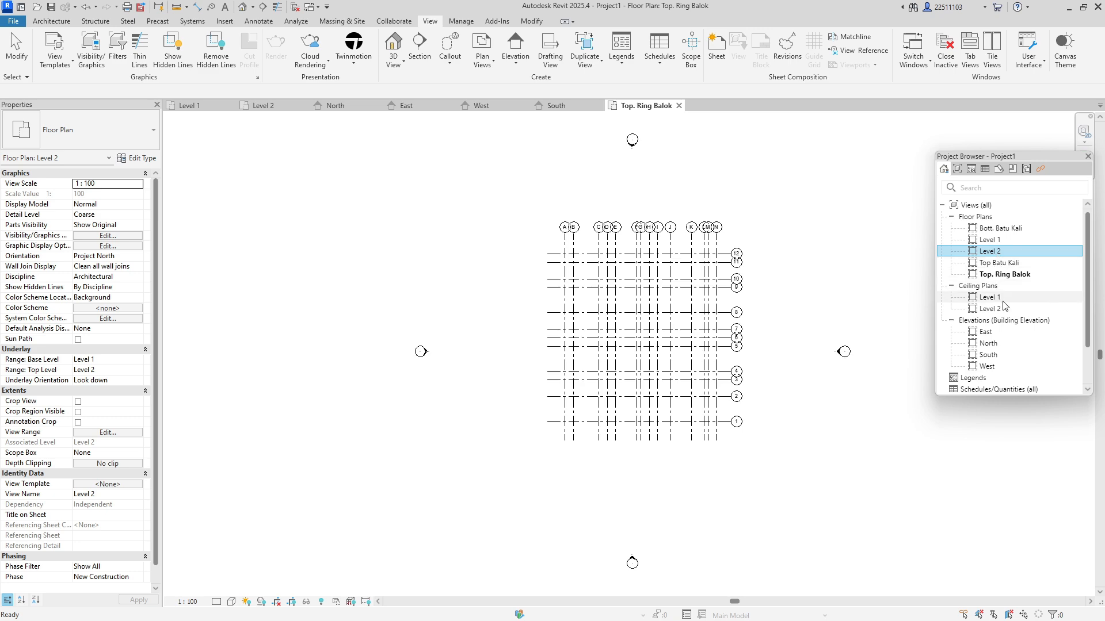
double_click(986, 343)
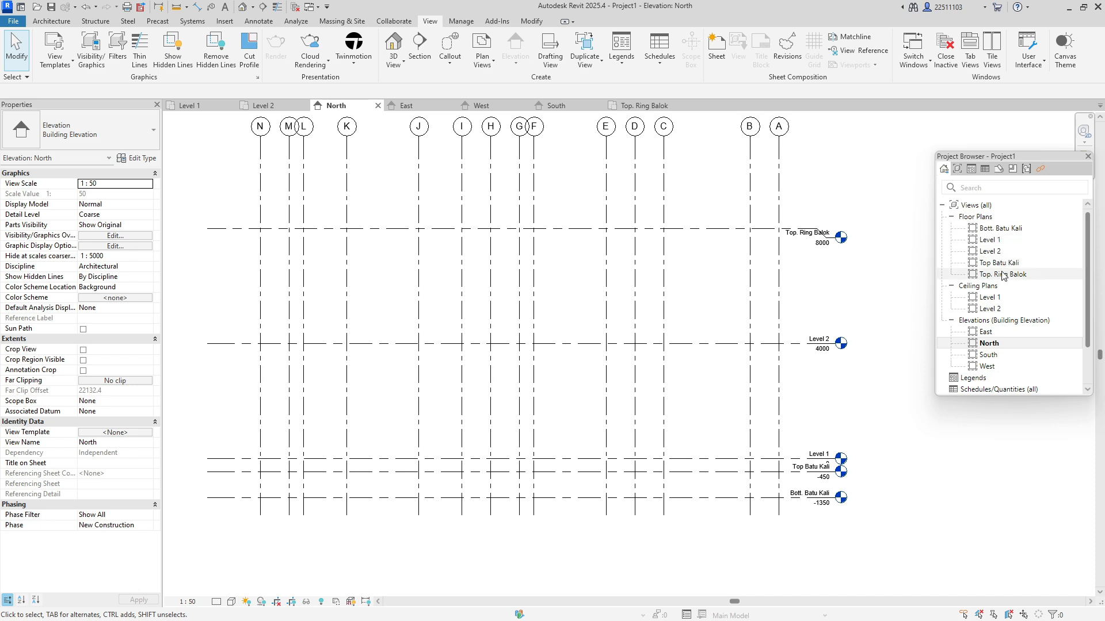
Create a new browser organization scheme for the project views named By Elevations
click(976, 206)
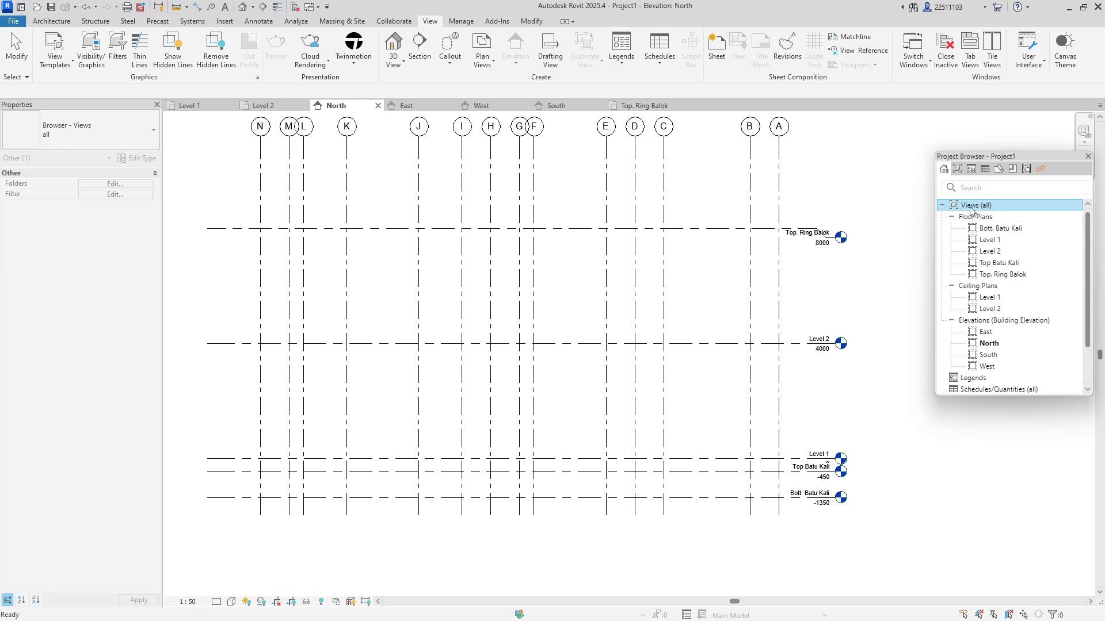
right_click(971, 208)
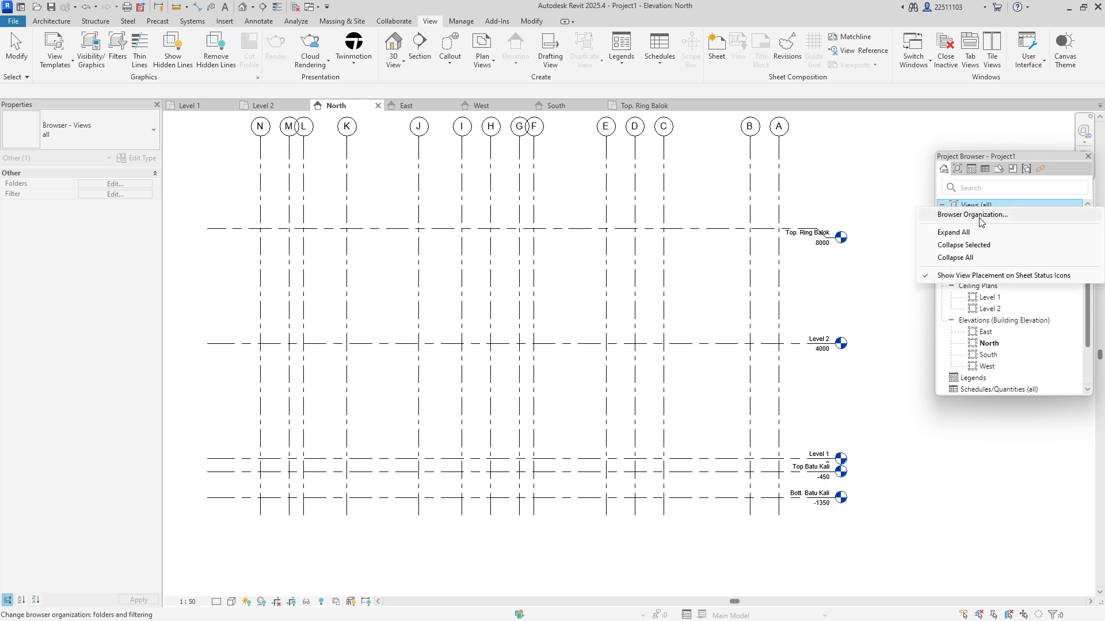
click(979, 218)
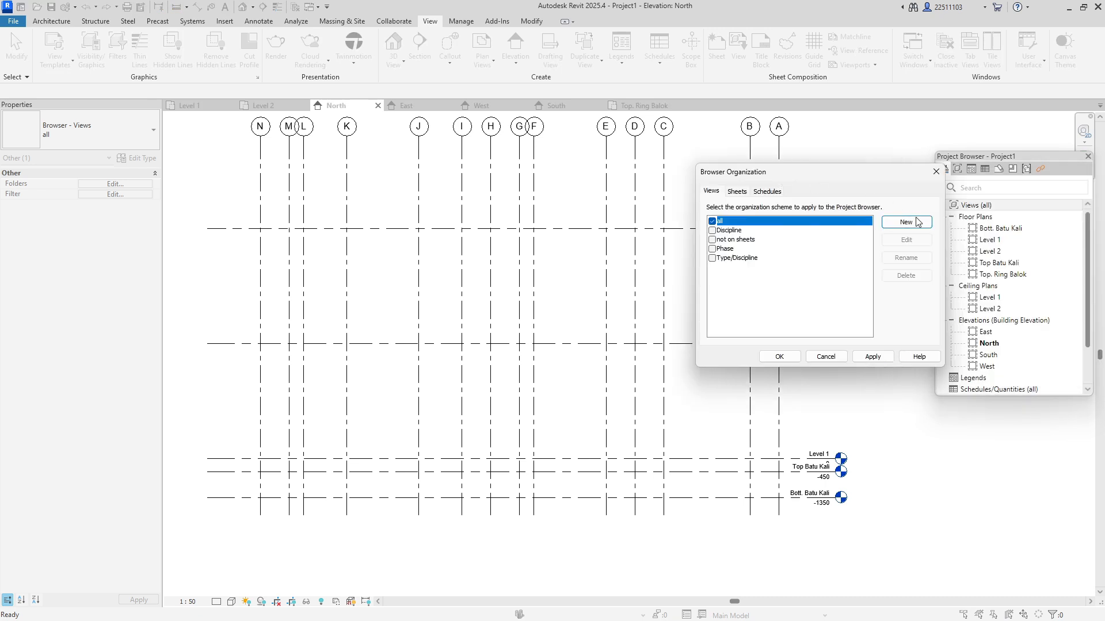
click(916, 224)
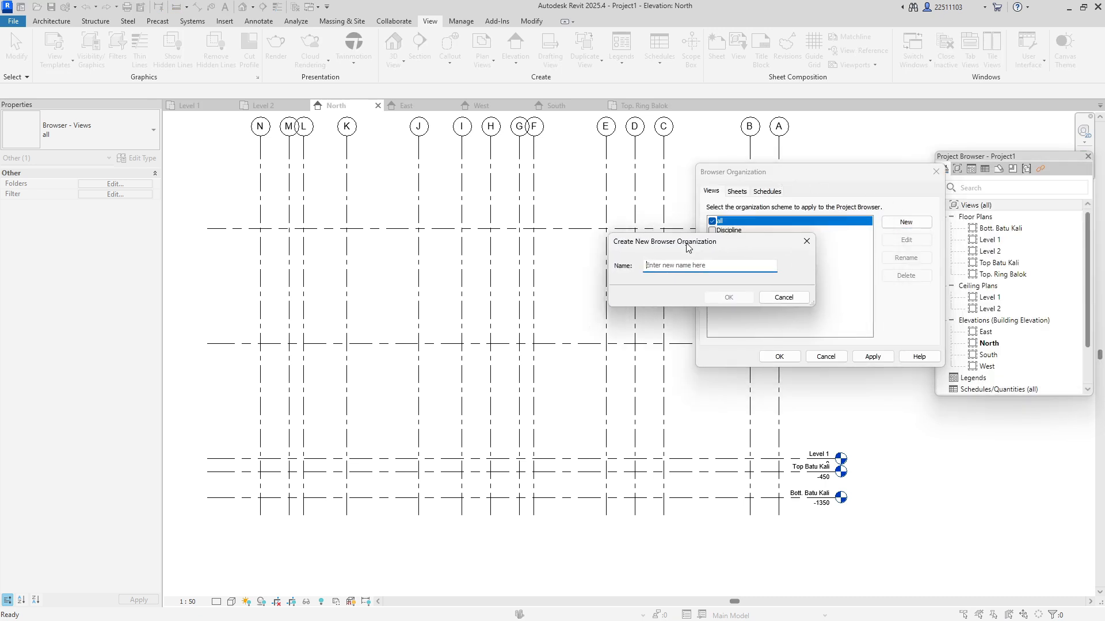
click(684, 266)
text(By Elevations)
click(724, 298)
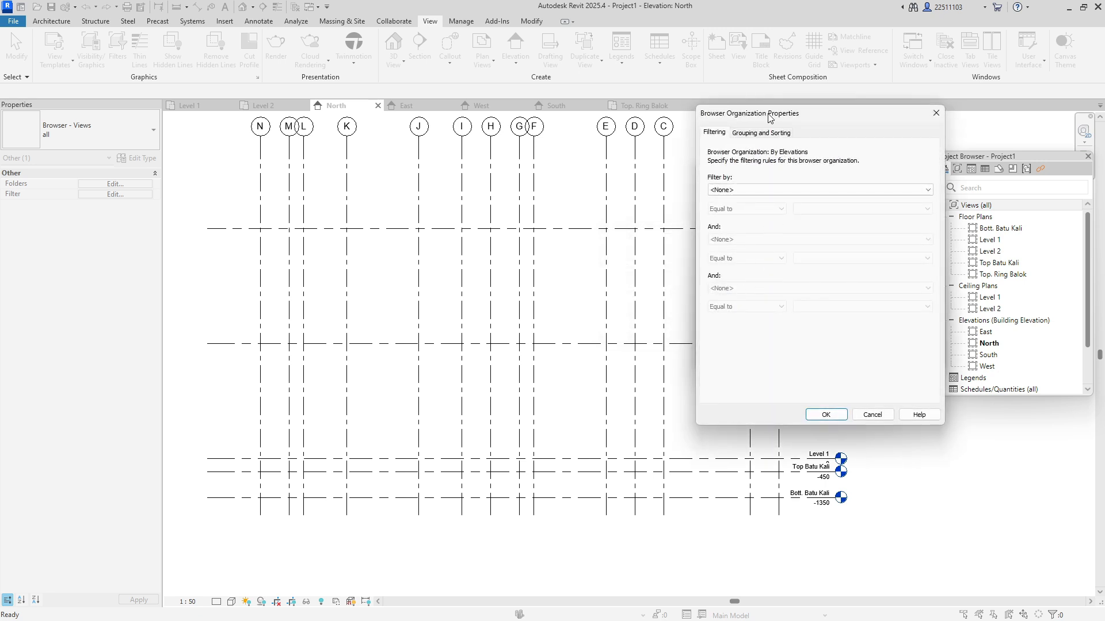
Group the By Elevations scheme by Family and Type and sort it by Associated Level in descending order
drag(769, 114, 722, 118)
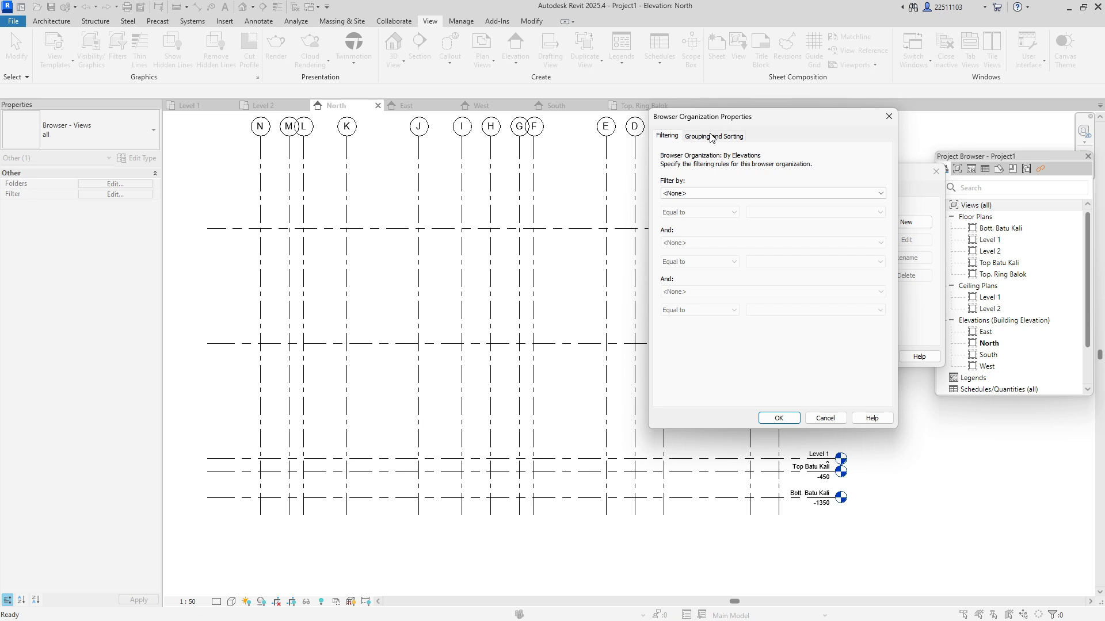
click(712, 138)
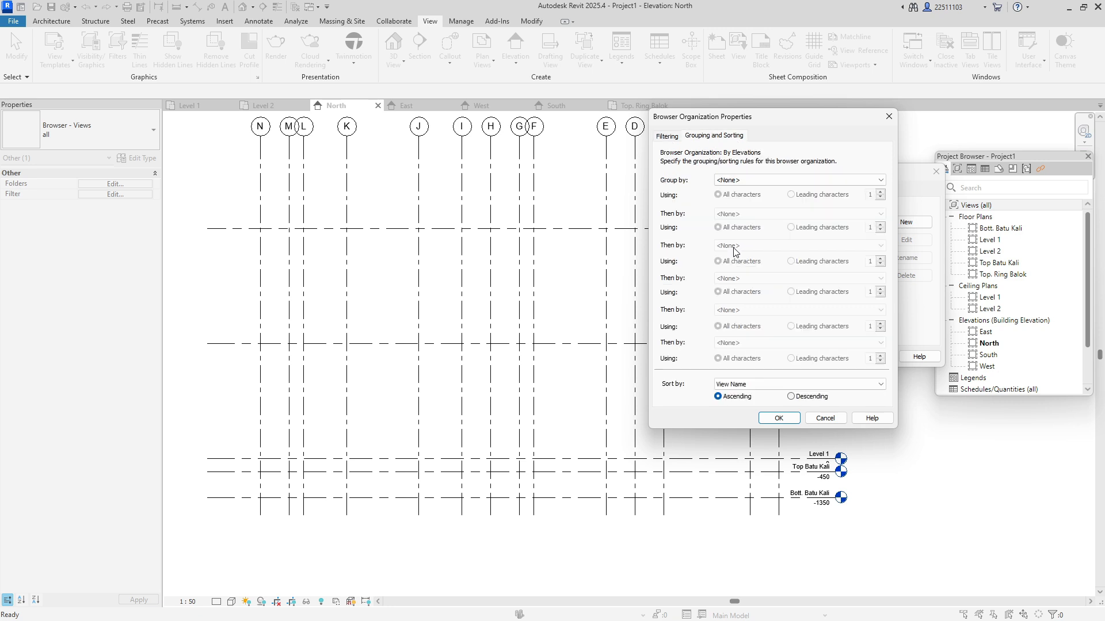
click(746, 182)
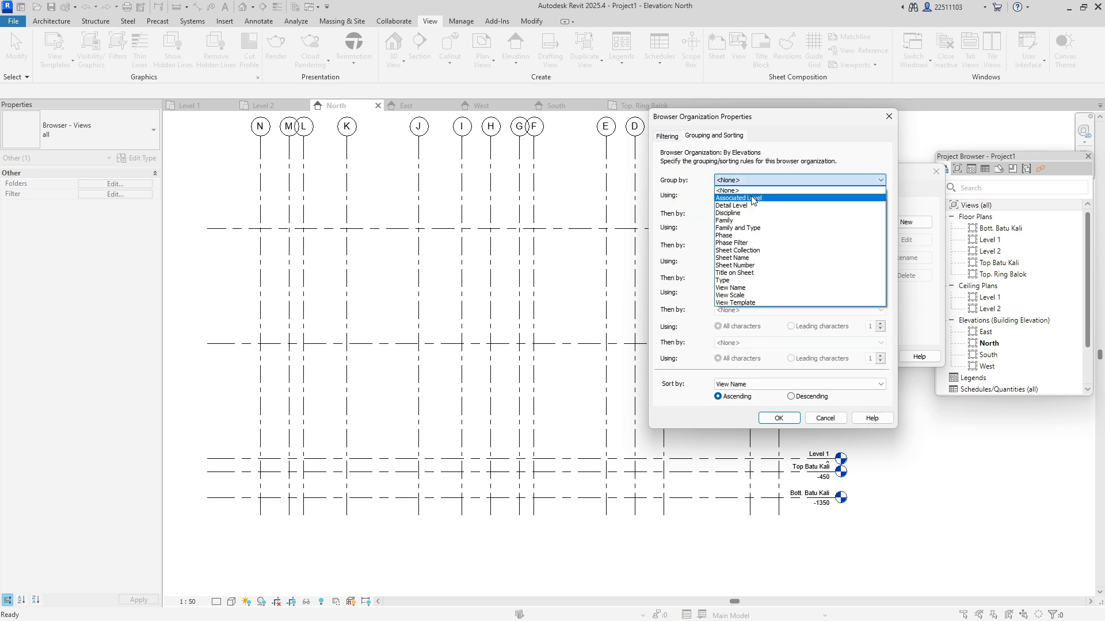
click(756, 229)
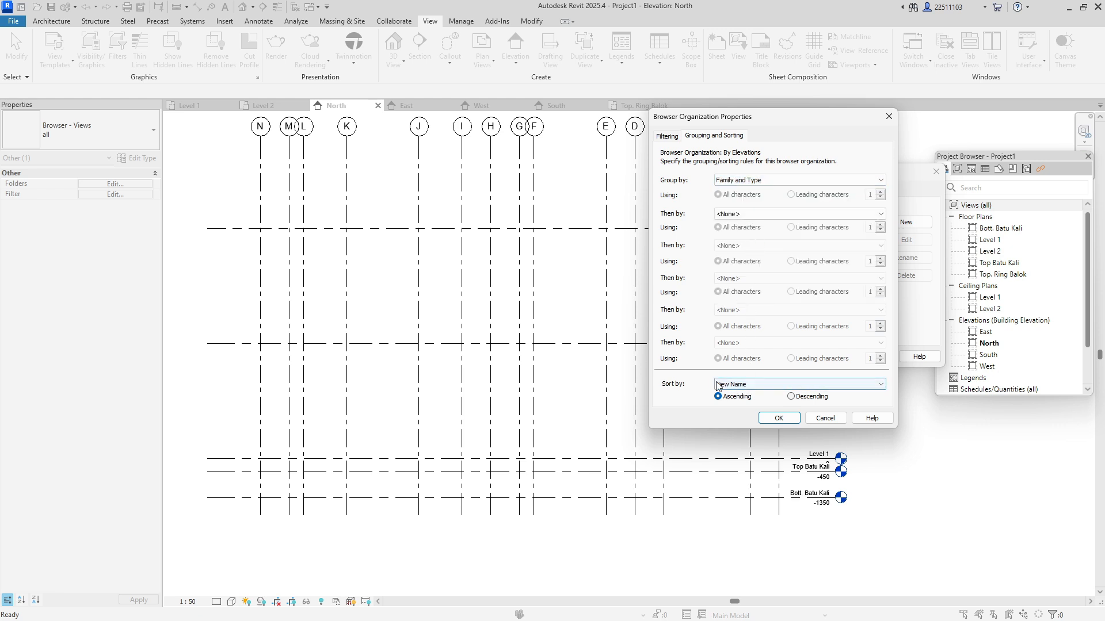
click(748, 385)
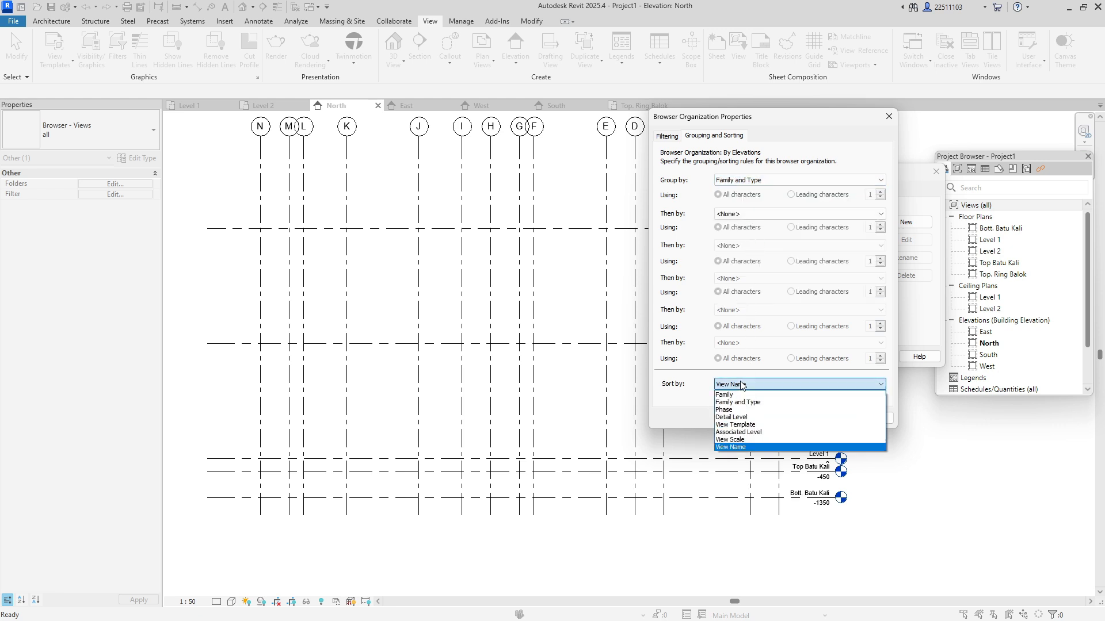
click(759, 434)
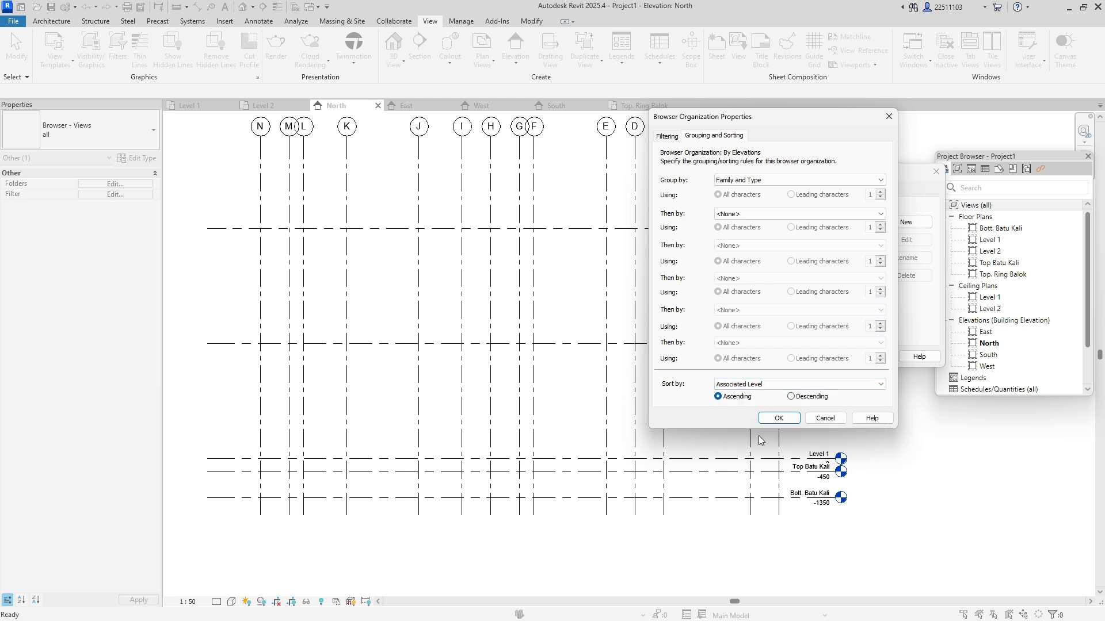
click(792, 398)
click(775, 420)
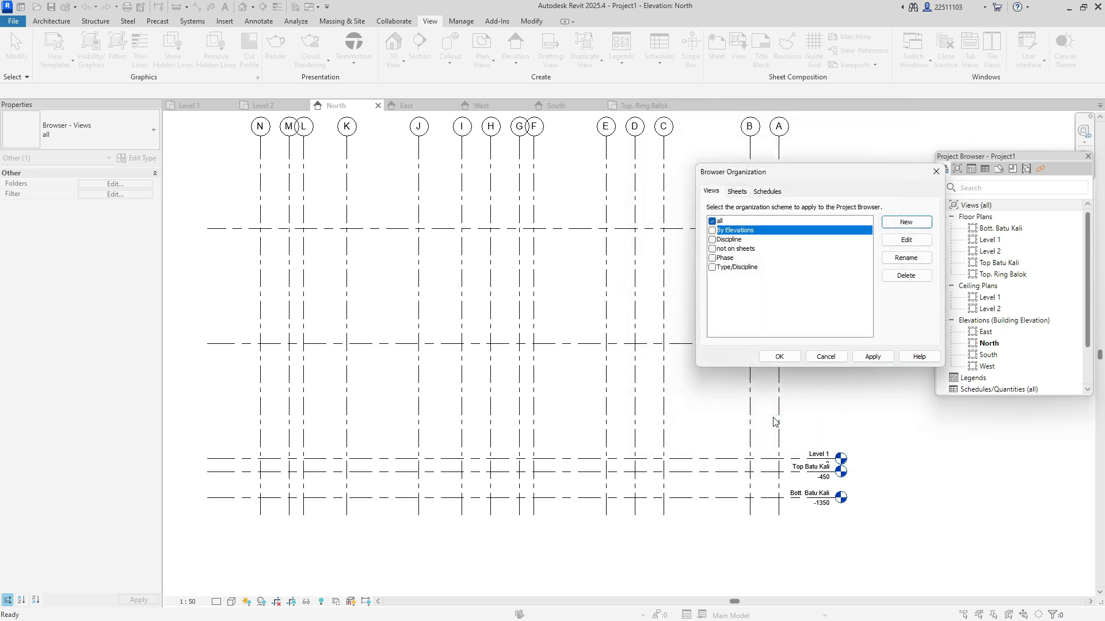
Apply the By Elevations organization scheme to the project's views
click(713, 230)
click(873, 357)
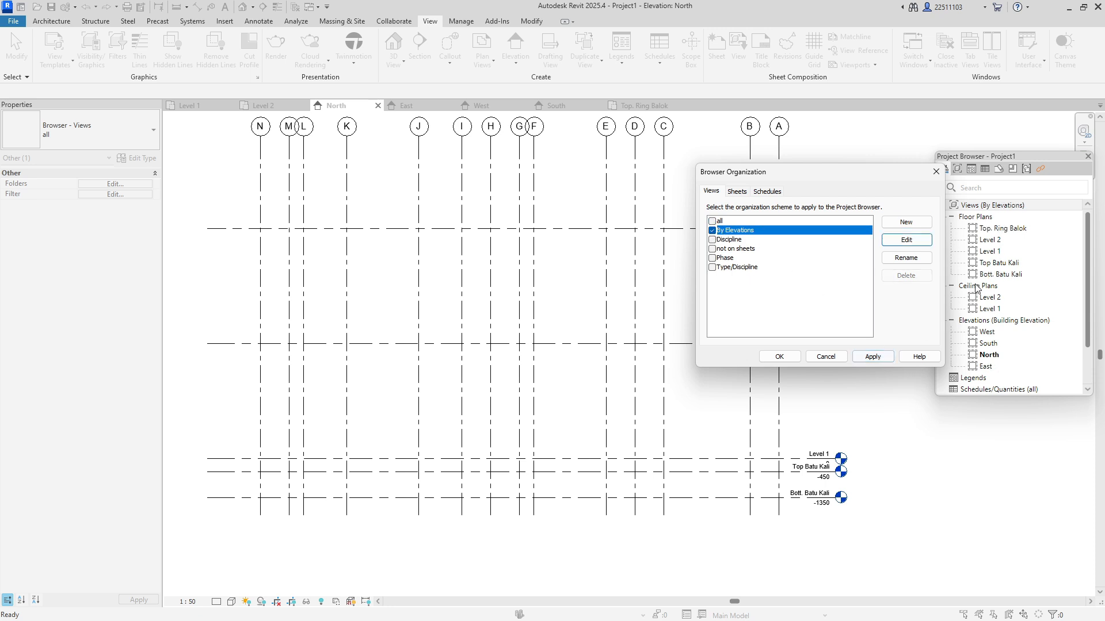
click(779, 356)
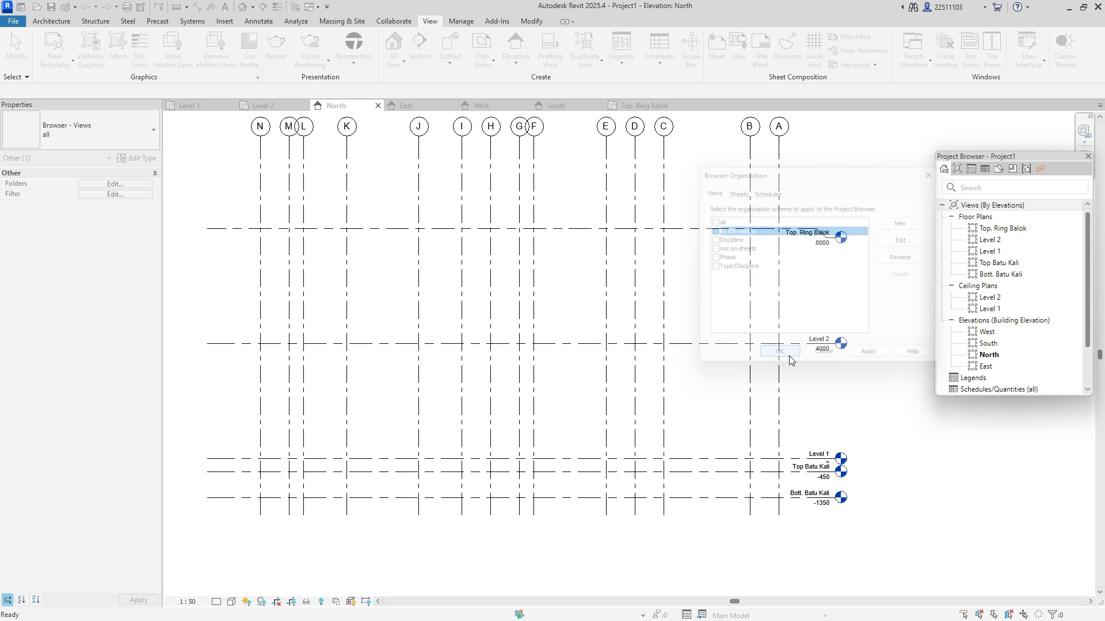
Open the Top. Ring Balok, Level 1 and Bott. Batu Kali floor plans in turn to examine their grids
click(1084, 131)
drag(636, 309, 687, 354)
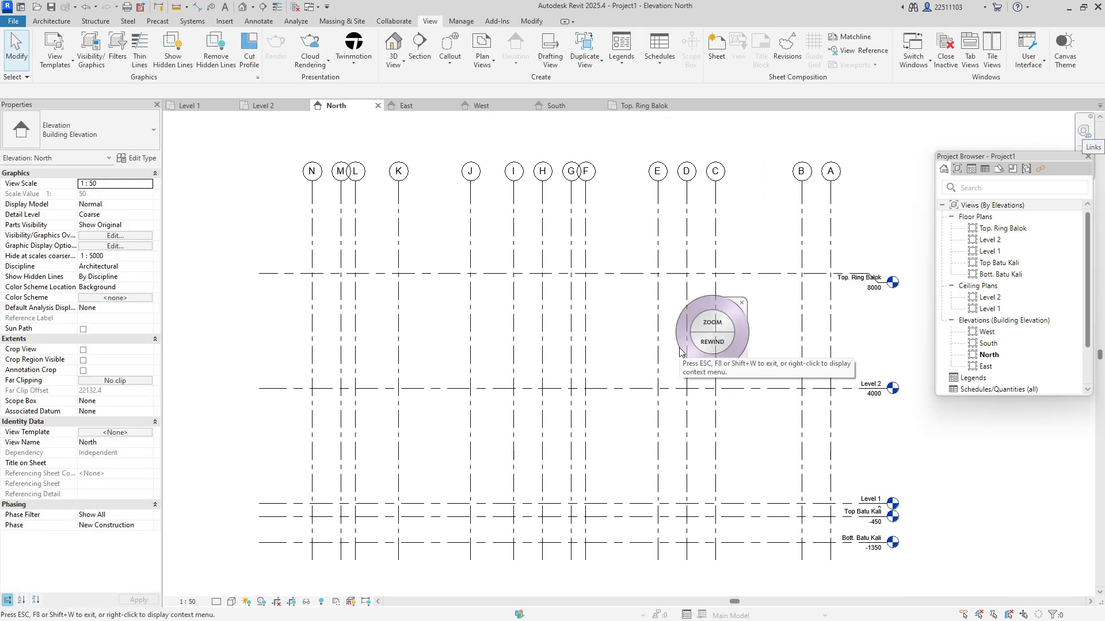
double_click(1016, 228)
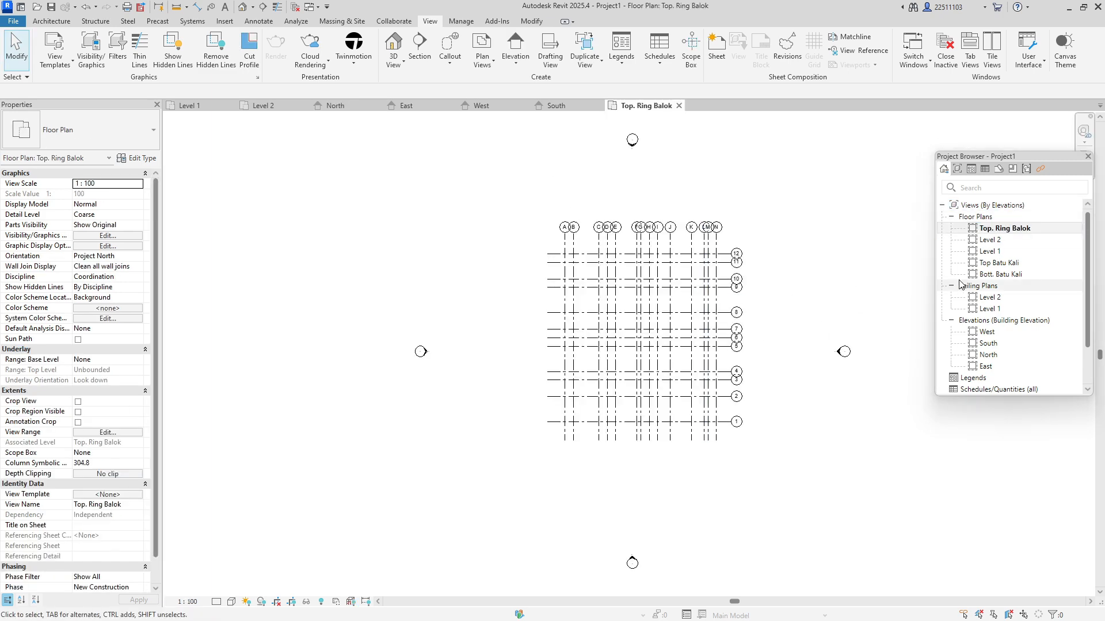
double_click(989, 251)
double_click(1000, 274)
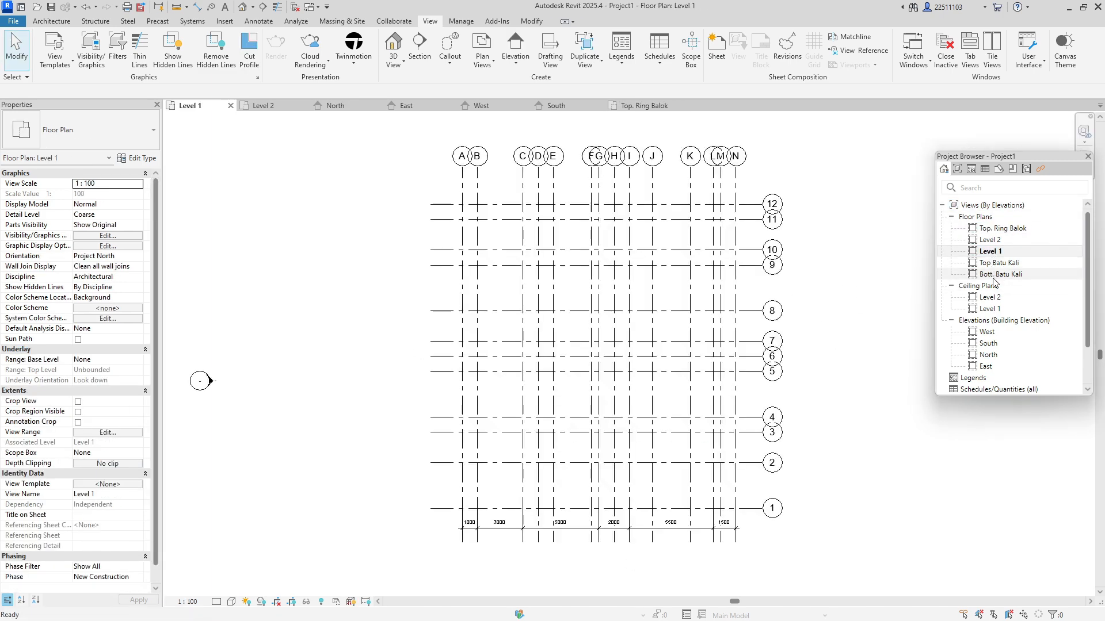